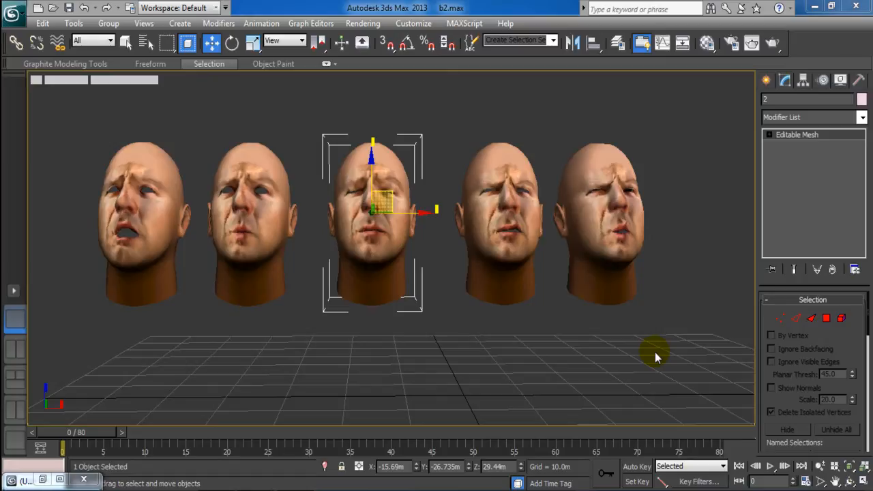
Select the rightmost skin_med head to show its Morpher channels with targets 1–4 loaded.
left_click(582, 167)
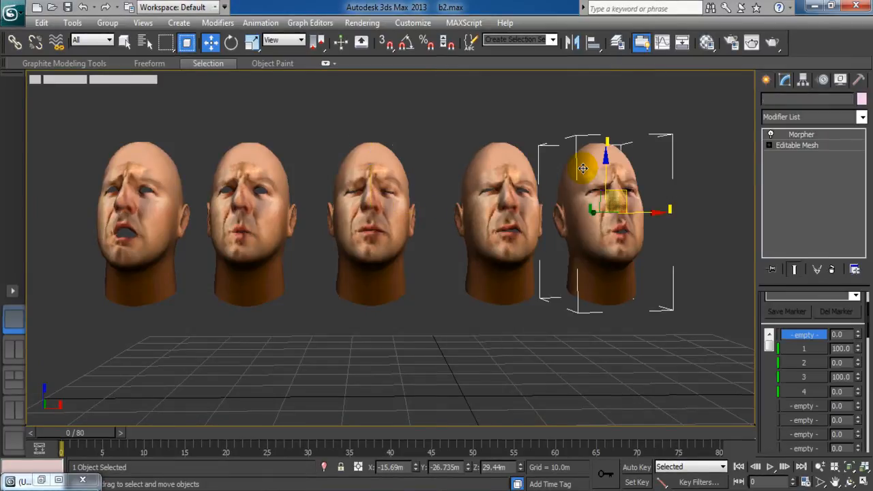
middle_click_drag(564, 400, 550, 406)
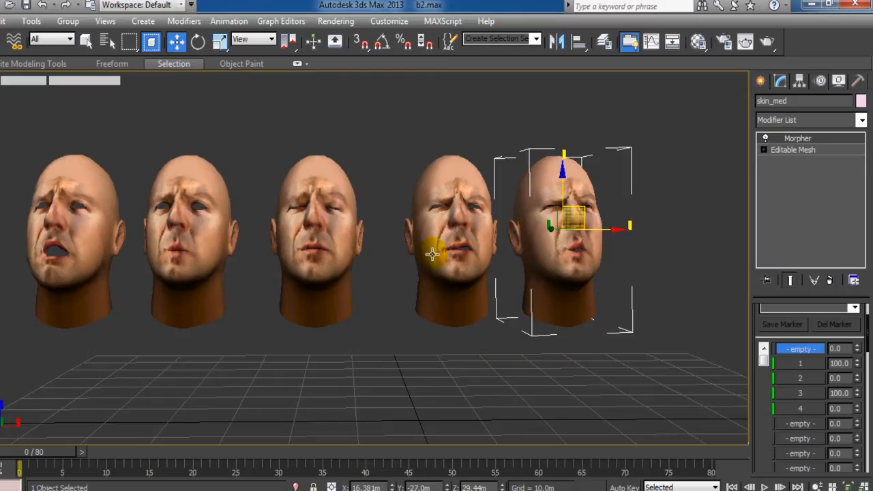
Deselect the rightmost head and restore the Top, Front, Left and Perspective four-view layout.
middle_click_drag(464, 331, 458, 331)
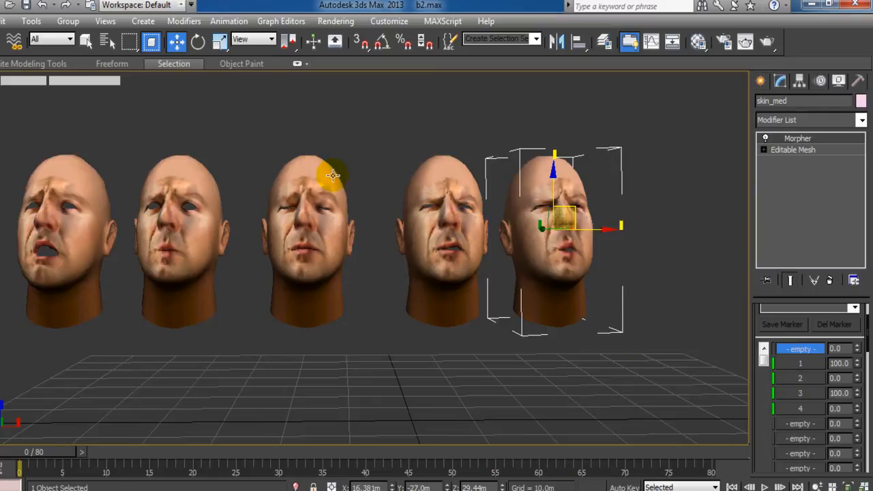
middle_click_drag(366, 311, 435, 321)
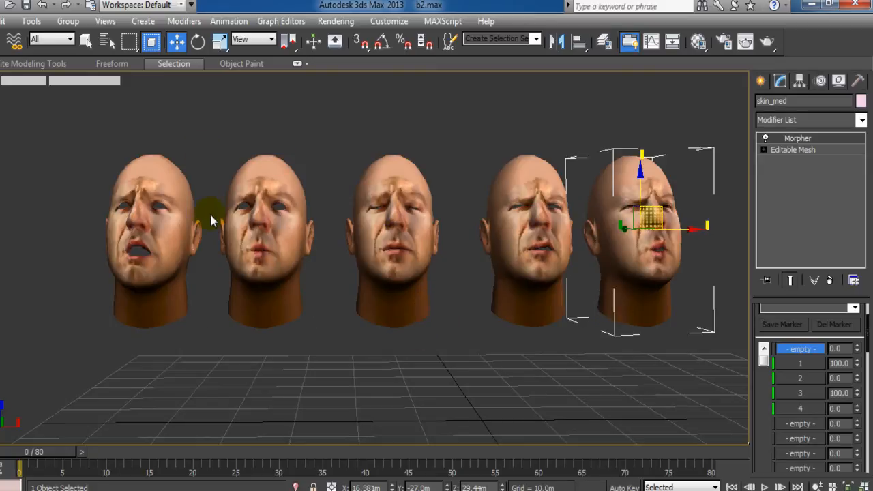
middle_click_drag(195, 261, 200, 263)
middle_click_drag(458, 330, 391, 332)
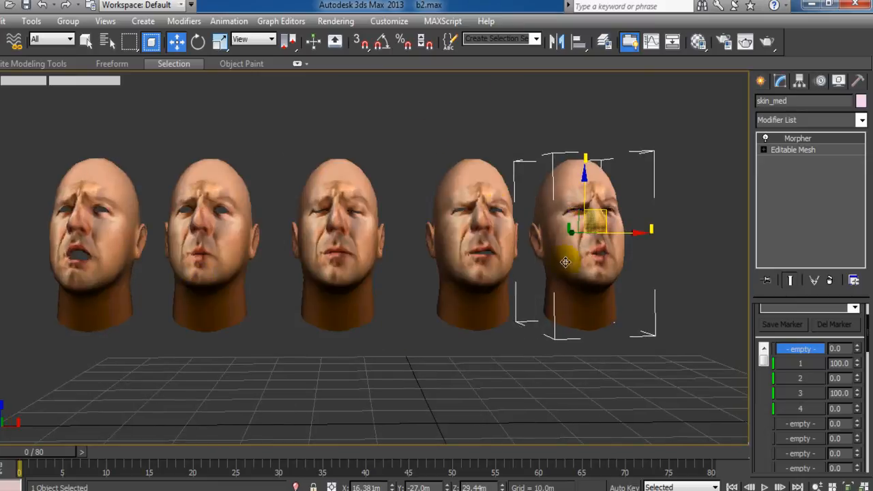
left_click(560, 378)
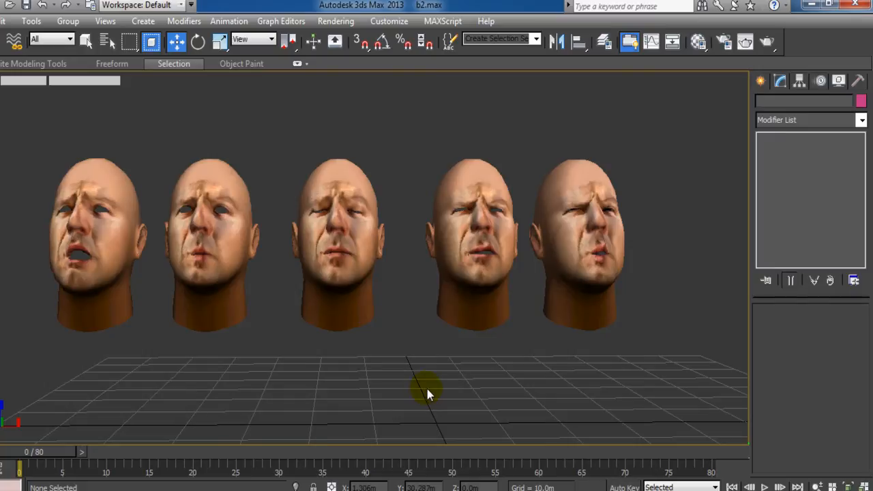
key("alt+w")
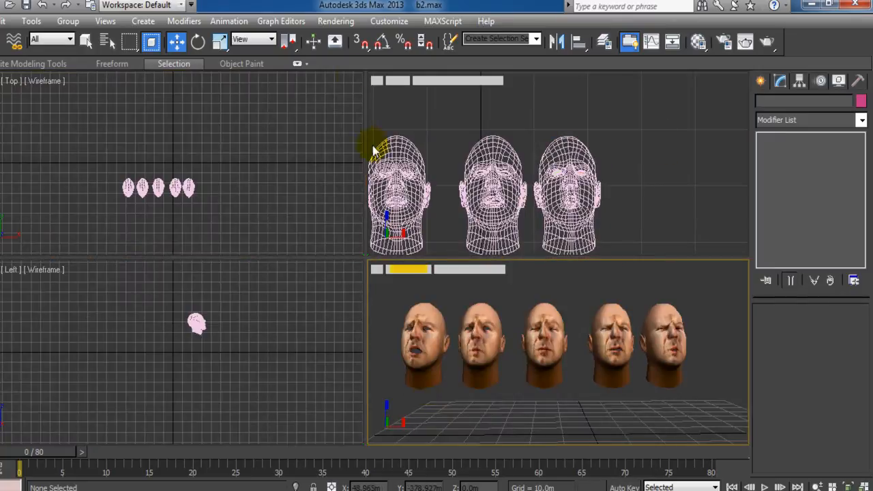
Pan and zoom the Front view to frame the heads more closely.
middle_click_drag(444, 179, 493, 180)
scroll(493, 180, "down", 4)
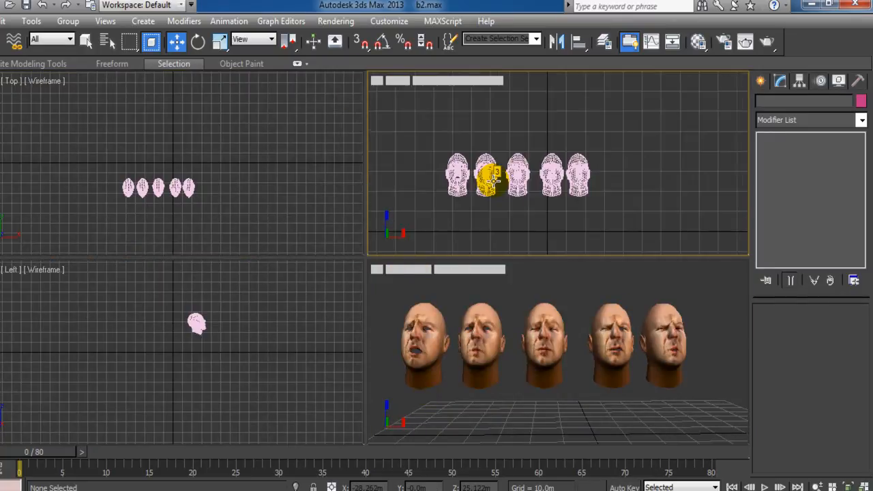
scroll(493, 183, "up", 4)
scroll(504, 191, "up", 2)
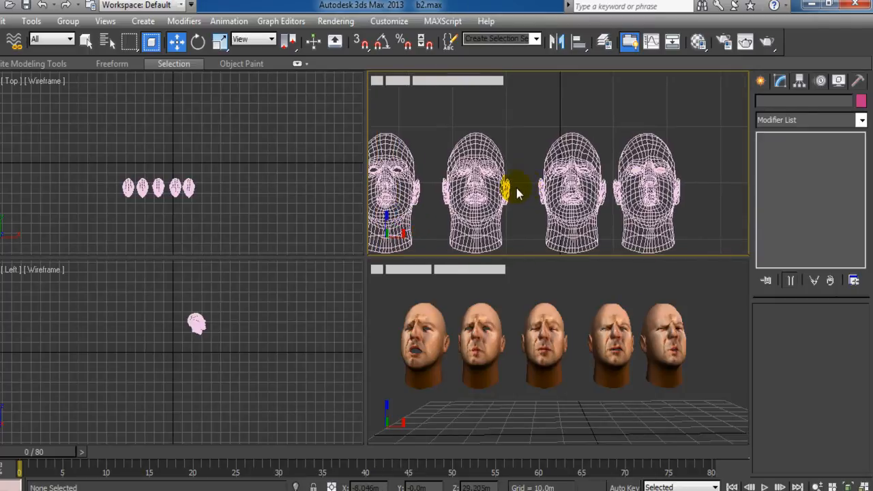
scroll(499, 187, "down", 5)
scroll(508, 193, "up", 4)
scroll(516, 198, "up", 5)
scroll(469, 195, "down", 3)
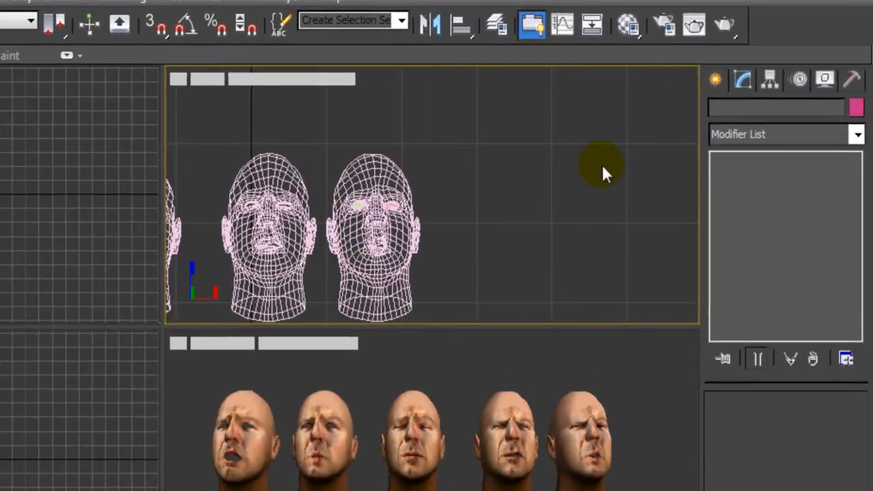
Set the Create panel's object category to Rigging Tools.
left_click(714, 80)
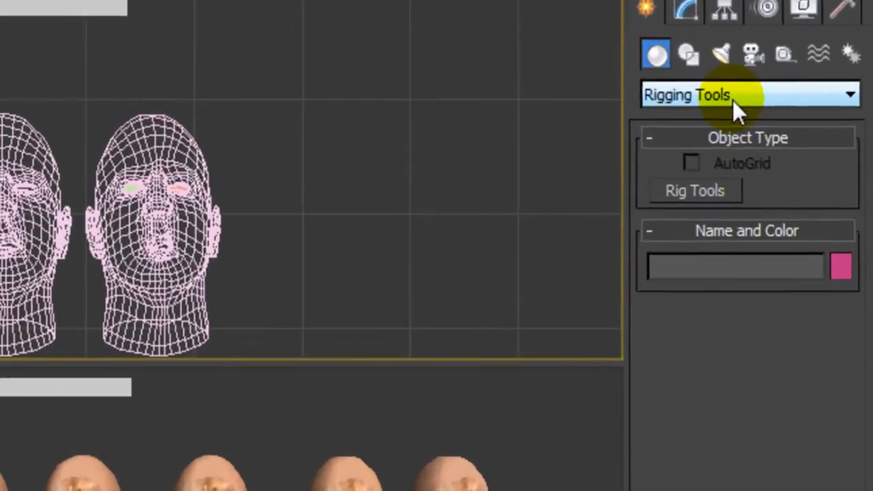
left_click(774, 141)
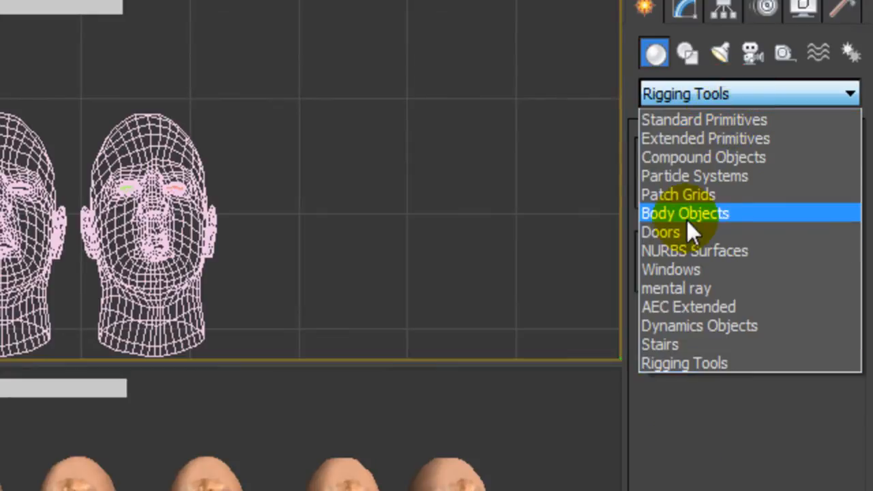
left_click(698, 112)
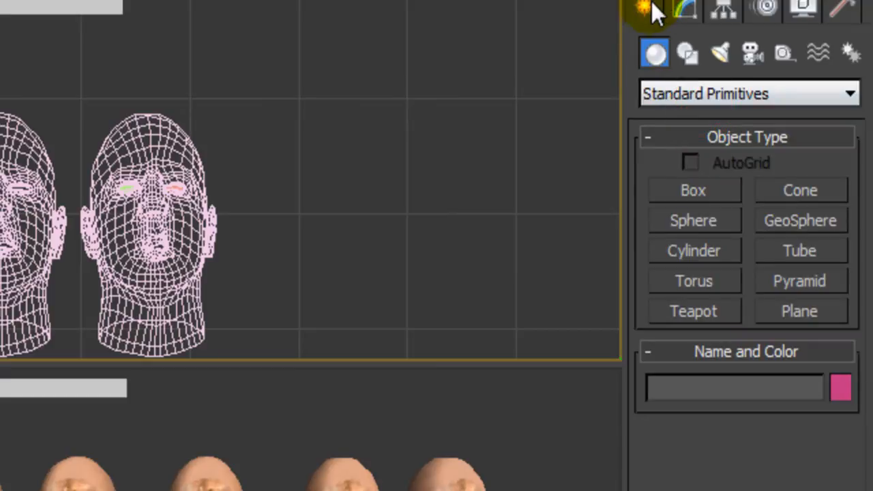
left_click(682, 99)
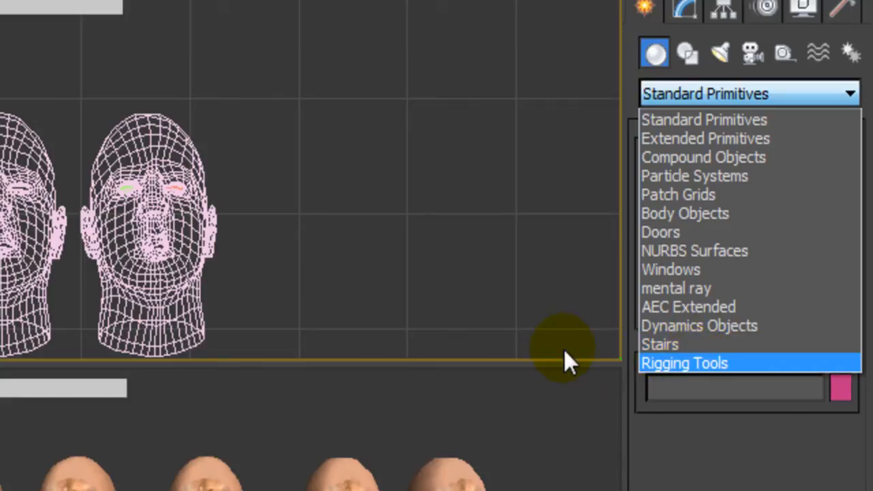
left_click(660, 362)
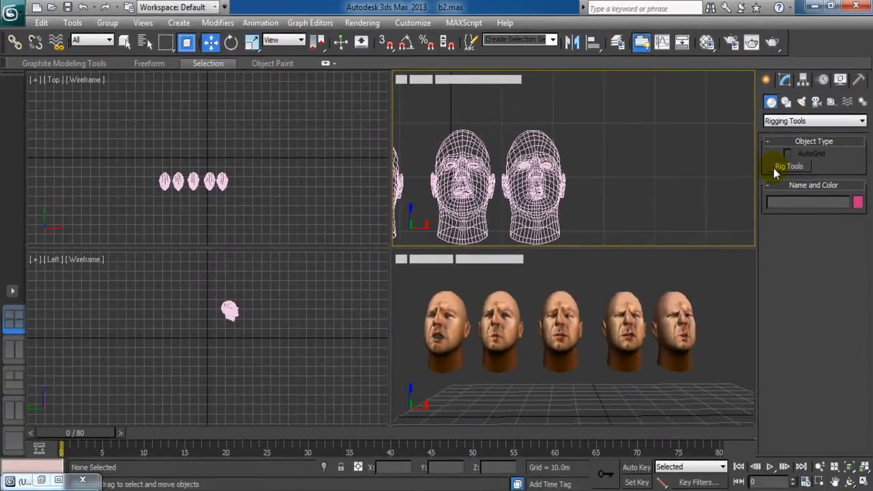
Create a masControl JoyStick rig control above and to the right of the heads.
left_click(775, 167)
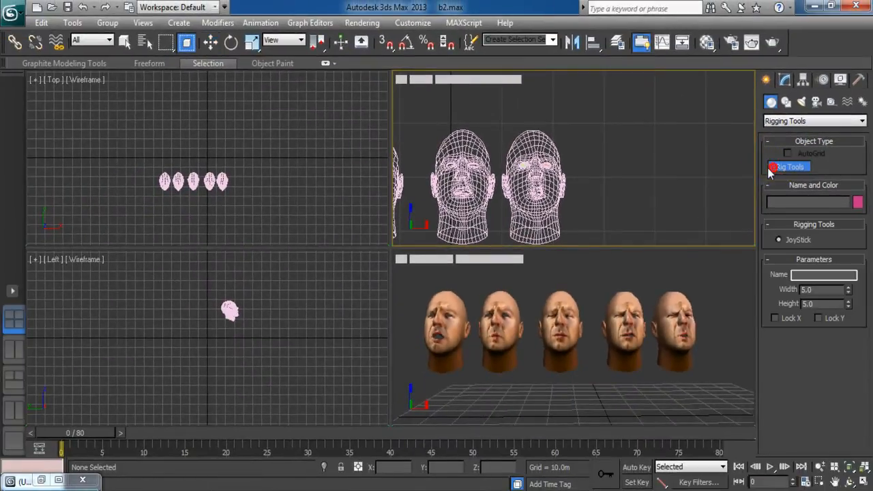
left_click(599, 138)
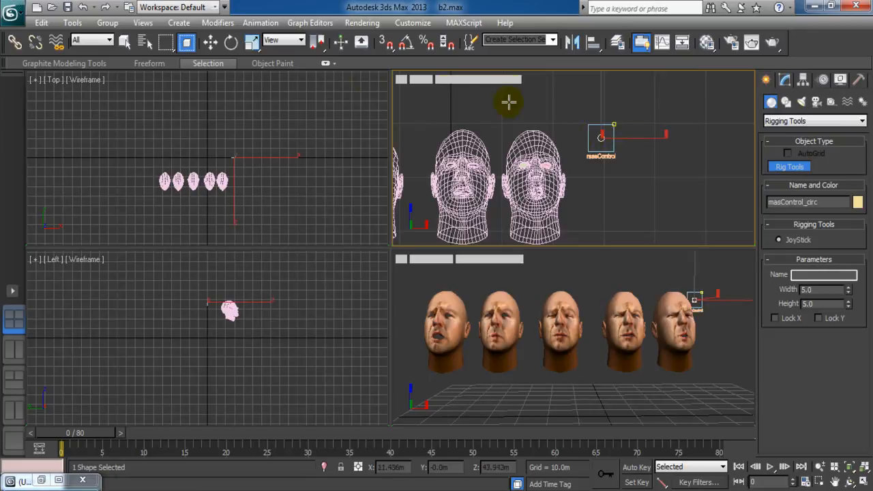
left_click(211, 43)
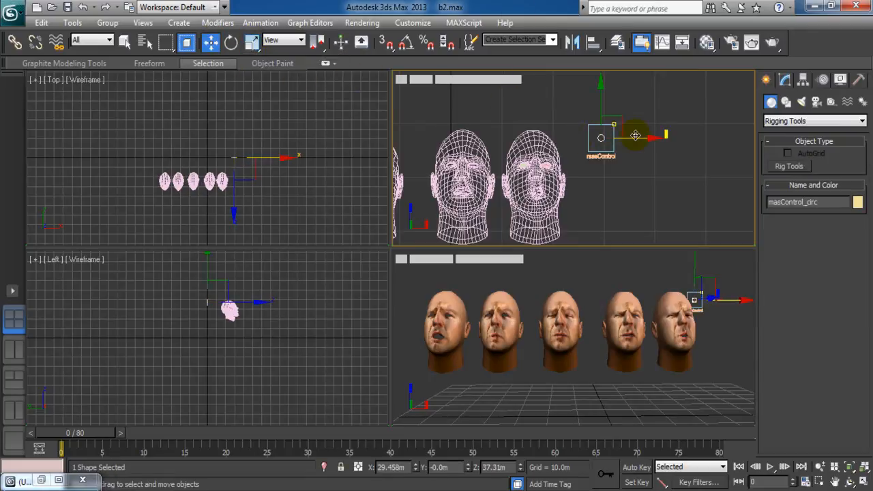
Maximize the Perspective view and frame the heads together with the new control.
middle_click(592, 411)
scroll(592, 411, "down", 4)
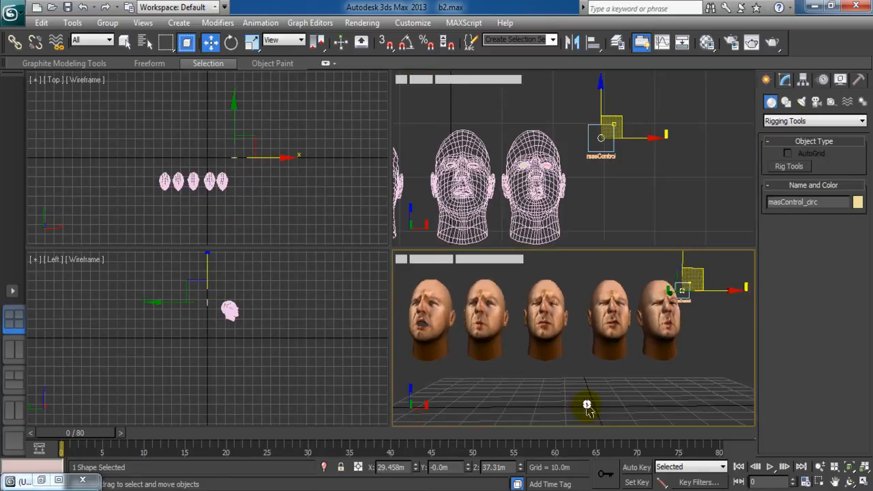
key("alt+w")
middle_click_drag(557, 354, 546, 370)
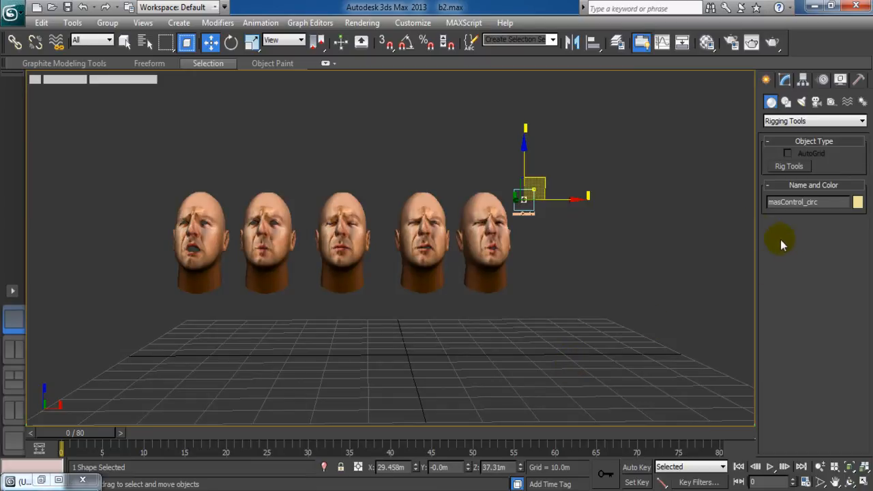
scroll(630, 245, "up", 3)
middle_click_drag(629, 249, 490, 280)
Select the masControl square frame to view its 5.0m by 5.0m Rectangle parameters.
left_click(508, 249)
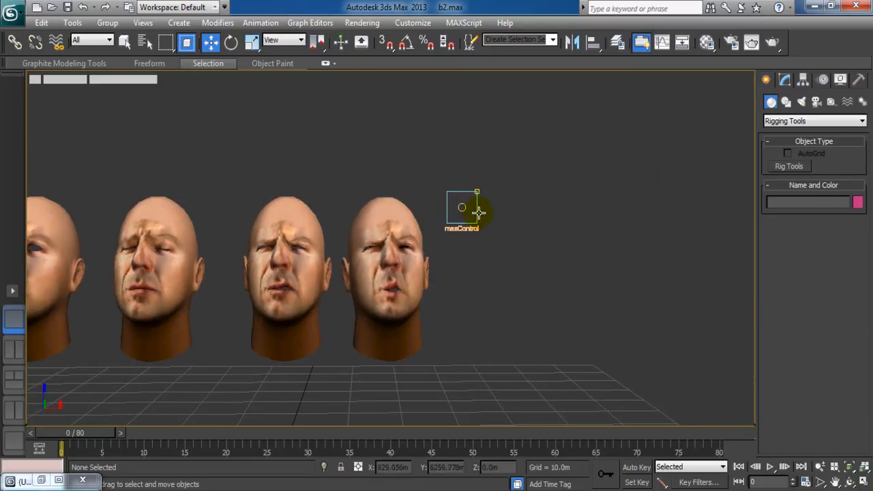
left_click(477, 212)
left_click(785, 81)
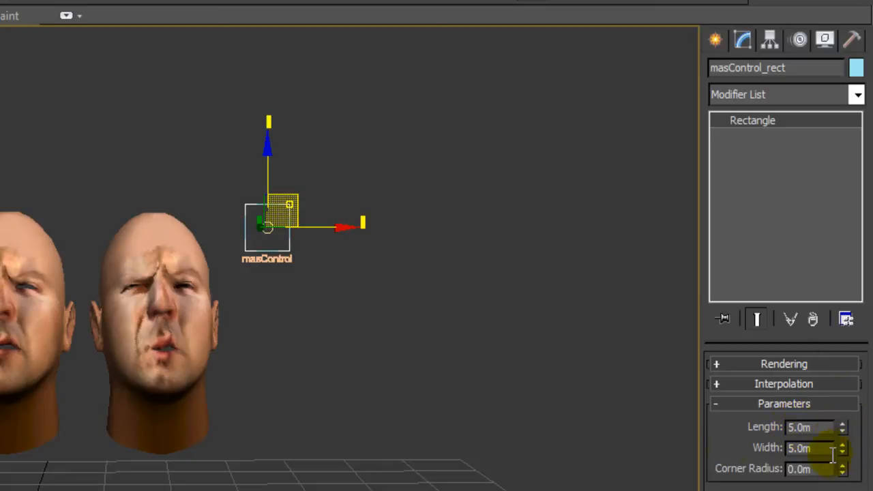
middle_click_drag(256, 401, 286, 400)
scroll(288, 401, "up", 1)
middle_click_drag(364, 384, 1, 434)
scroll(163, 403, "down", 1)
scroll(163, 403, "up", 1)
middle_click_drag(244, 349, 510, 229)
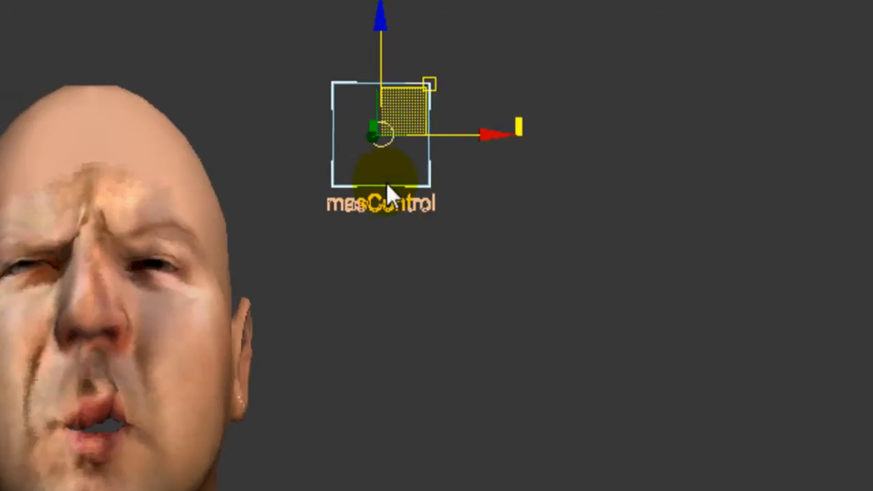
middle_click_drag(316, 249, 459, 267)
Test-move the masControl control around and bring it back.
middle_click_drag(565, 343, 540, 329)
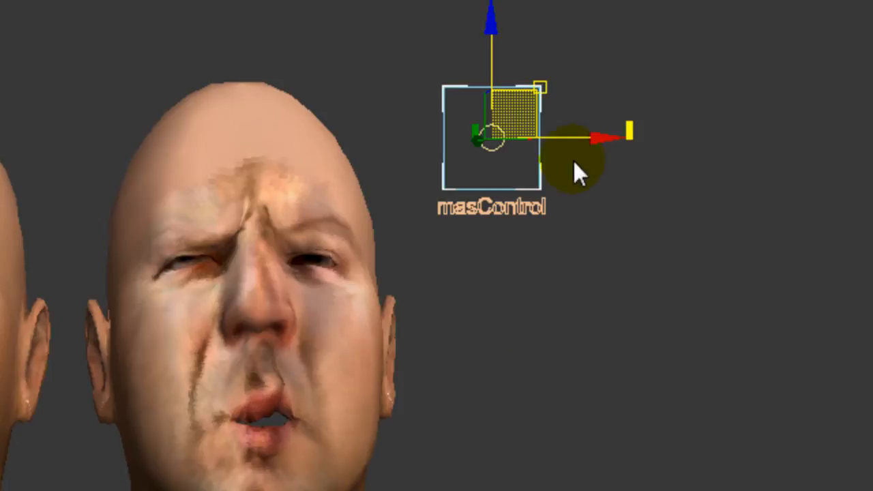
left_click(604, 341)
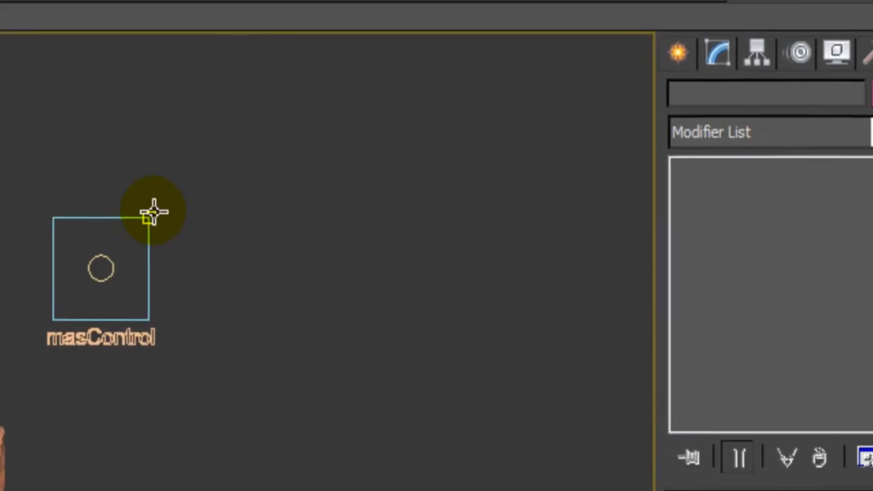
left_click(150, 215)
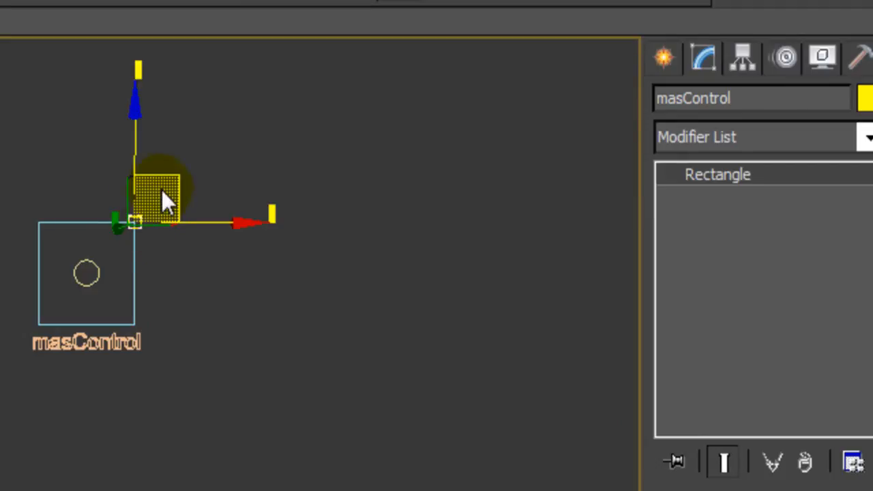
left_click_drag(167, 178, 155, 210)
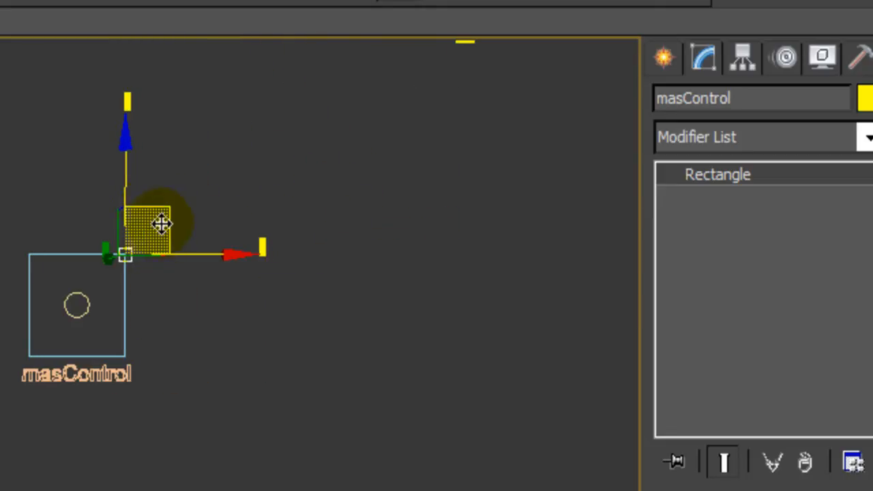
Change the control's text label to read 'sad/cry'.
left_click(74, 373)
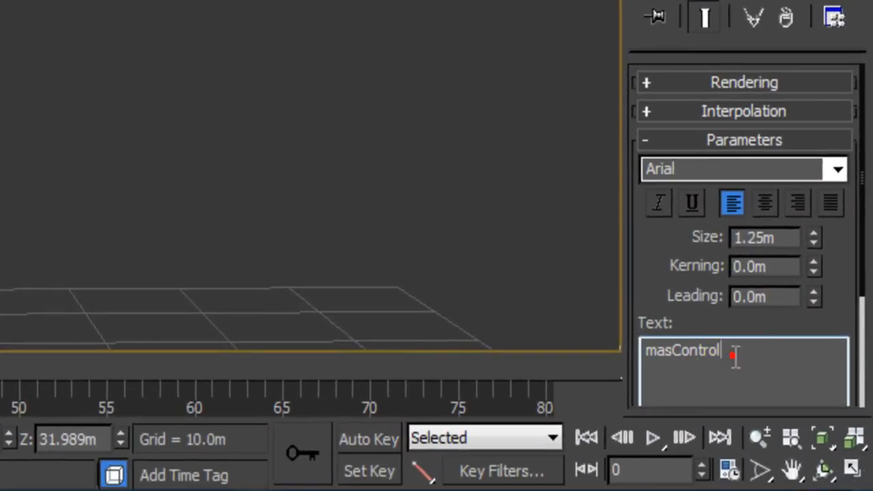
double_click(765, 474)
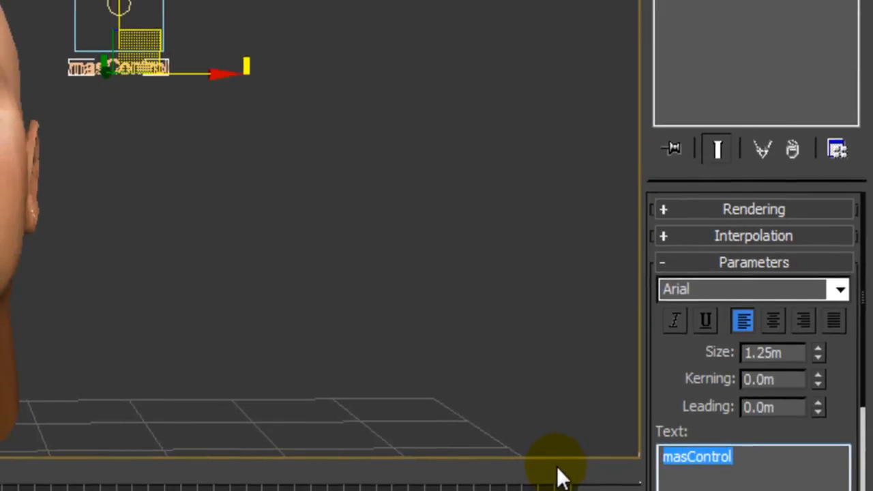
type("sas")
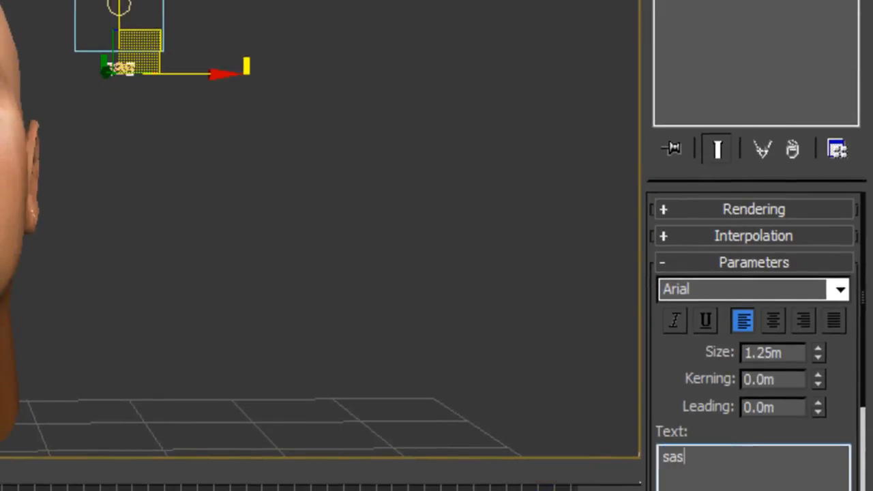
key("BackSpace")
type("dc")
key("BackSpace")
type("/cry")
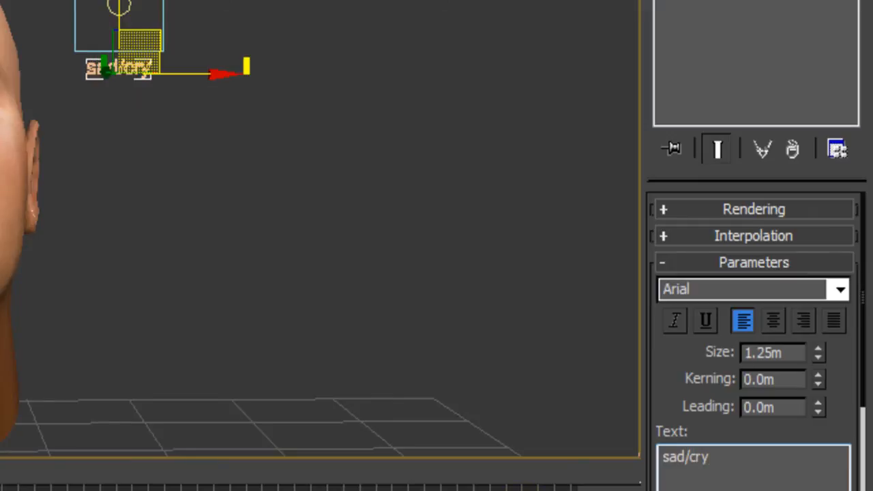
Pan and zoom to frame the sad/cry label beside all five heads.
middle_click_drag(140, 160, 208, 152)
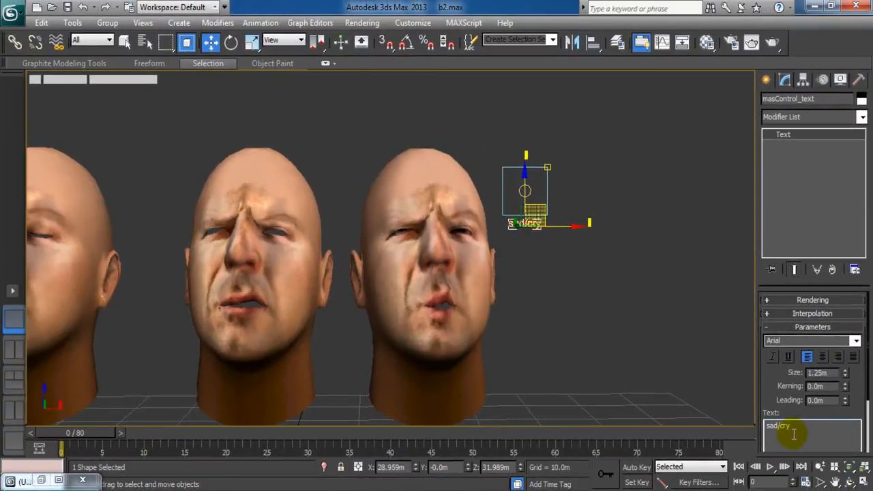
scroll(706, 372, "down", 5)
scroll(532, 353, "up", 2)
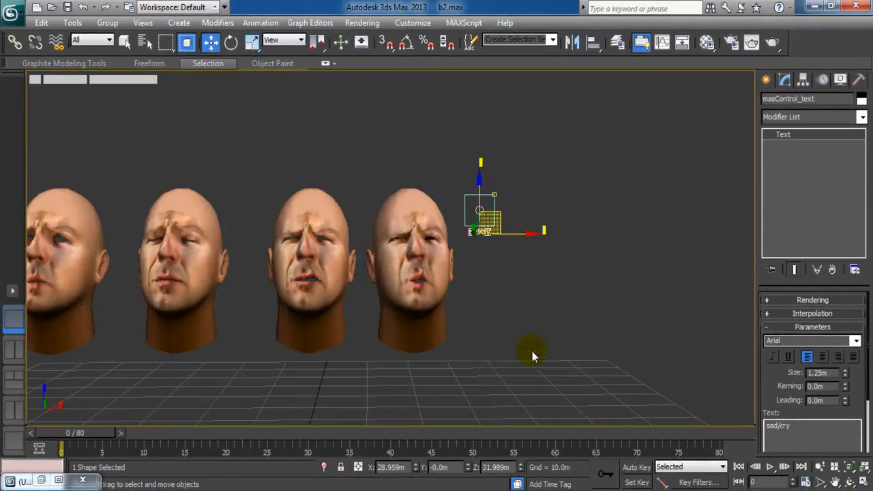
middle_click_drag(409, 298, 560, 291)
Open the Reaction Manager from the Animation menu and move it to the right.
left_click(563, 293)
scroll(643, 267, "down", 3)
scroll(647, 274, "up", 2)
scroll(647, 273, "up", 2)
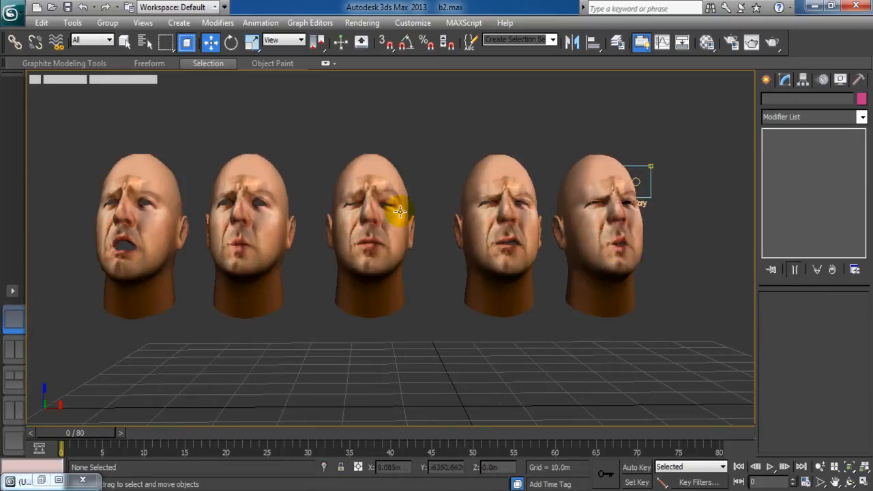
left_click(260, 23)
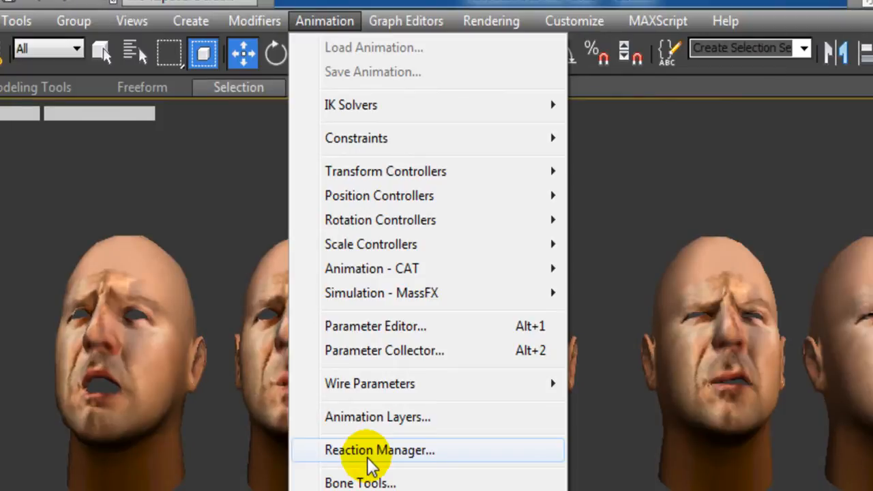
left_click(368, 458)
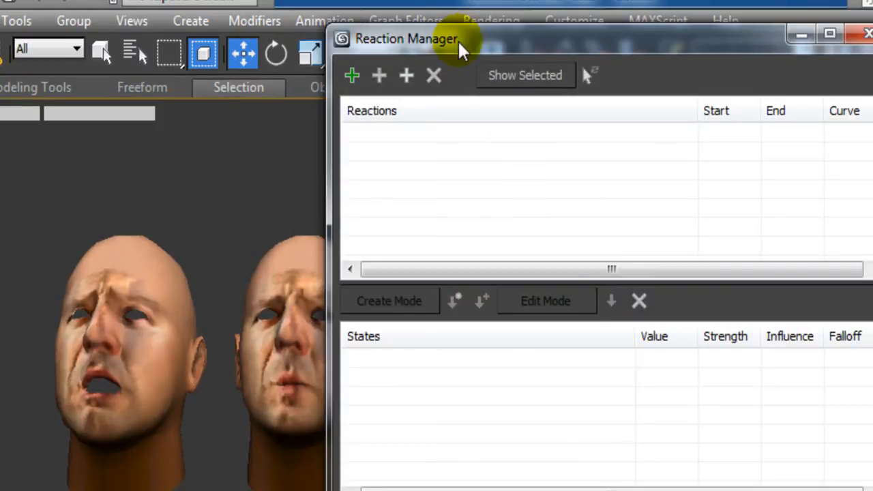
left_click_drag(466, 44, 872, 99)
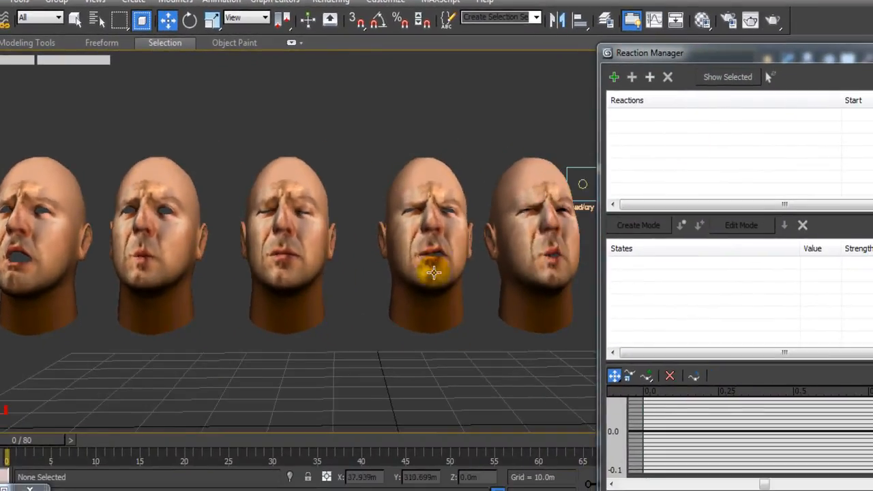
Reframe the heads around the sad/cry control and nudge the Reaction Manager slightly left.
mouse_move(426, 357)
middle_mouse_down()
mouse_move(292, 386)
mouse_move(300, 383)
middle_mouse_up()
middle_click_drag(394, 343, 350, 313)
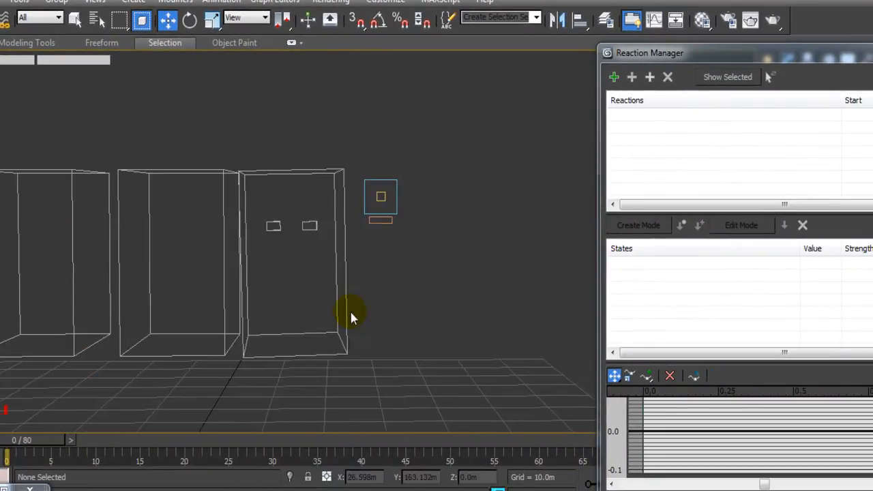
scroll(351, 313, "up", 4)
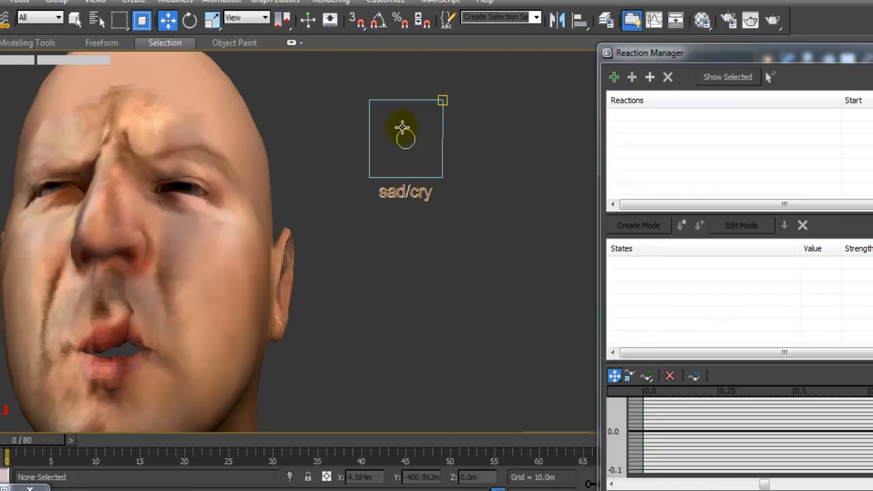
left_click(410, 147)
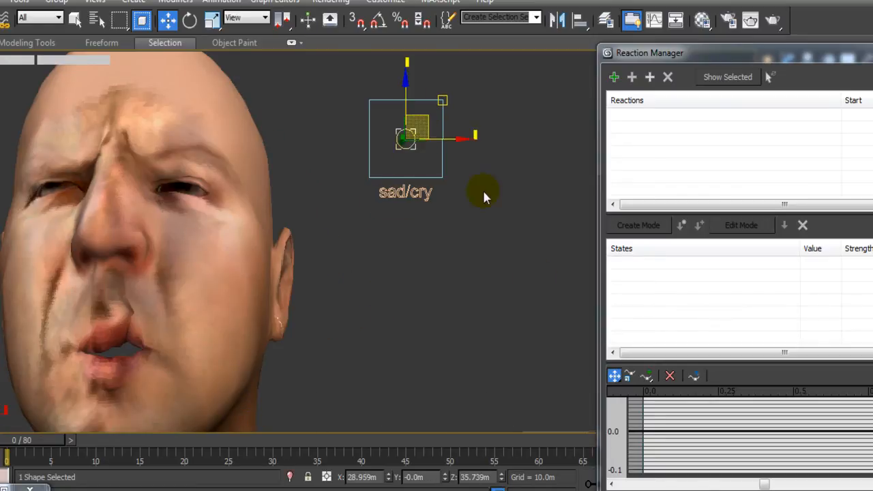
middle_click_drag(450, 330, 478, 321)
scroll(478, 321, "down", 6)
scroll(478, 321, "up", 4)
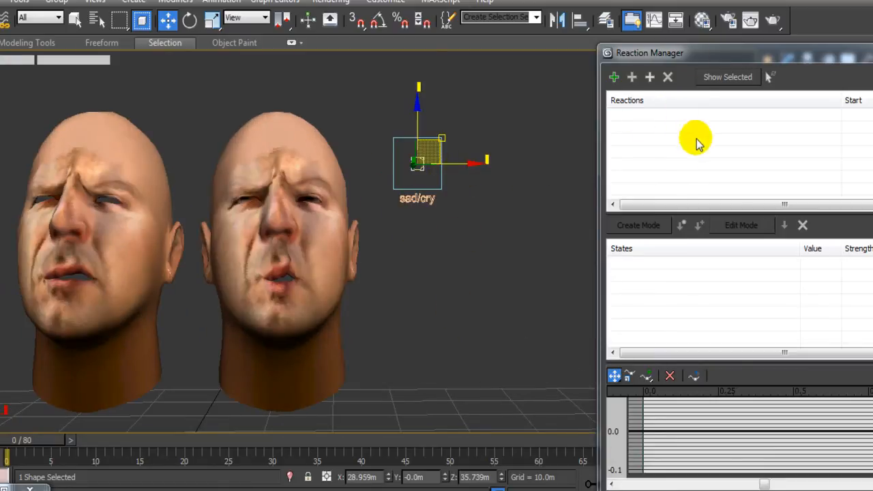
left_click_drag(698, 52, 644, 58)
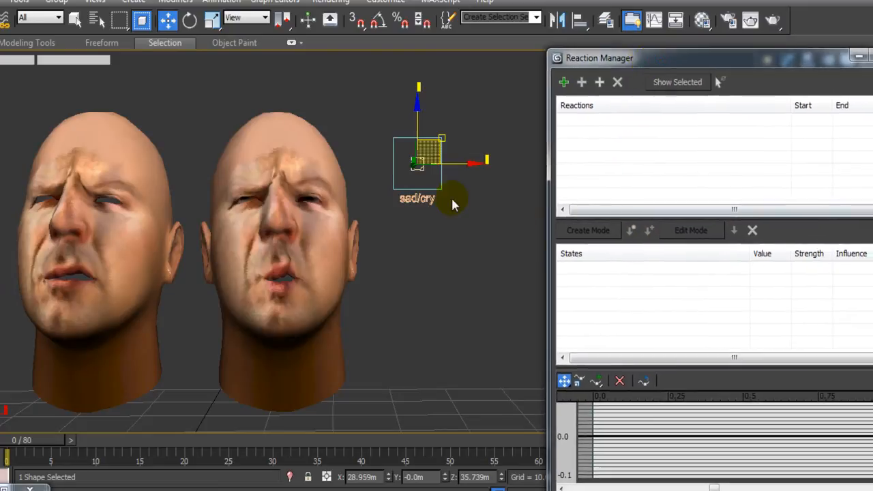
left_click(454, 233)
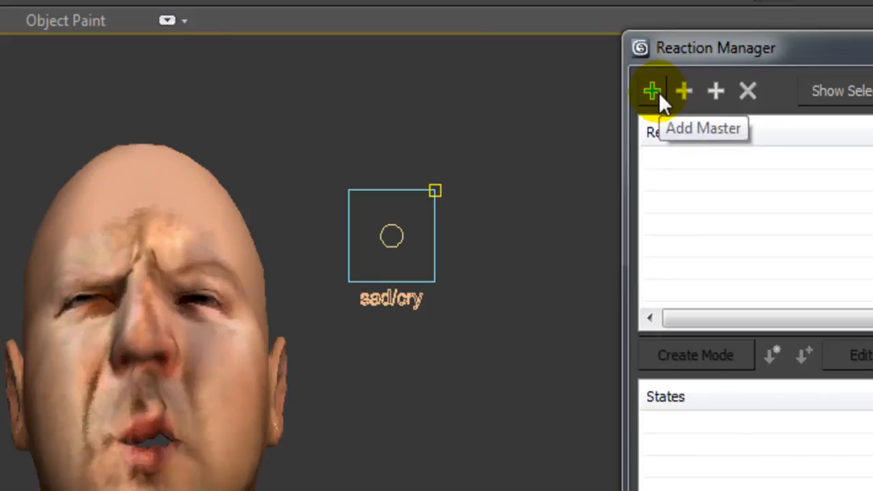
Frame one large head beside the control and activate Add Master in the Reaction Manager.
left_click(657, 91)
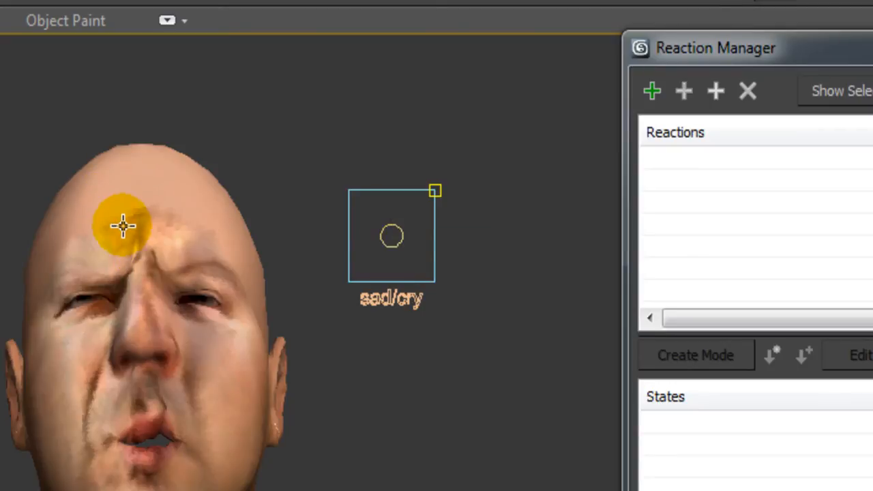
scroll(180, 425, "down", 3)
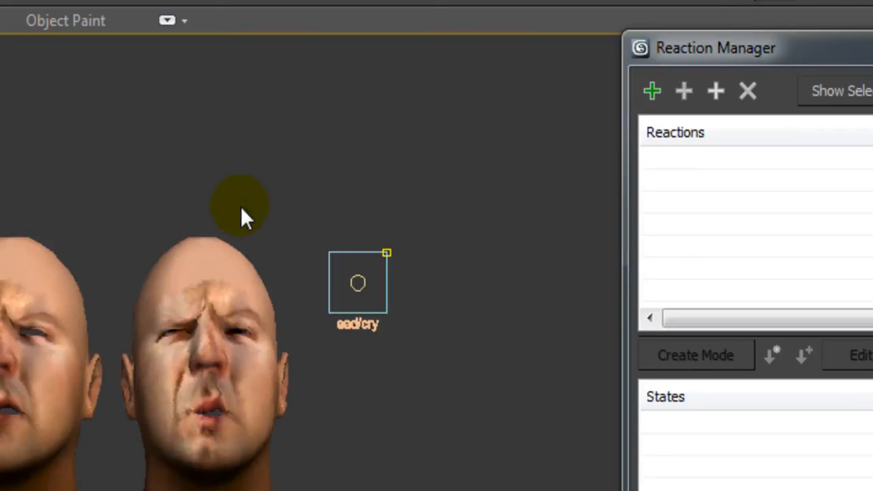
scroll(244, 325, "down", 5)
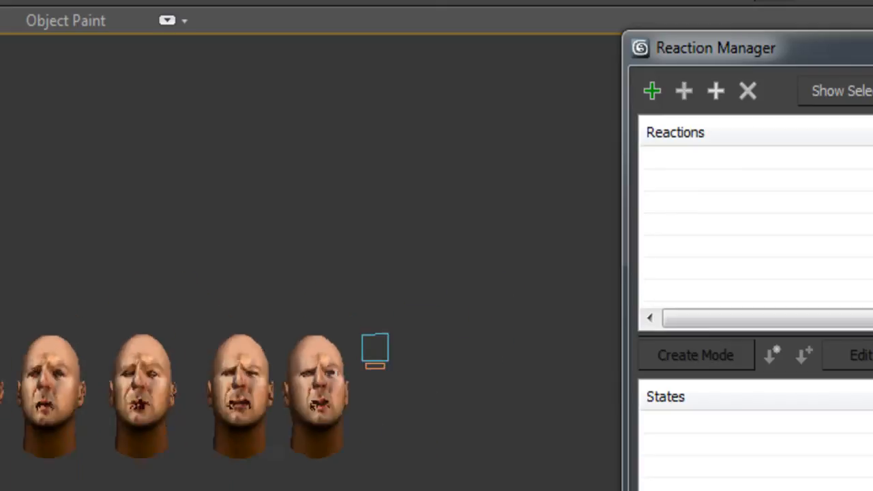
scroll(265, 402, "up", 3)
middle_click_drag(293, 408, 148, 421)
scroll(228, 422, "up", 5)
middle_click_drag(229, 419, 389, 253)
scroll(263, 312, "up", 3)
middle_click_drag(156, 253, 230, 311)
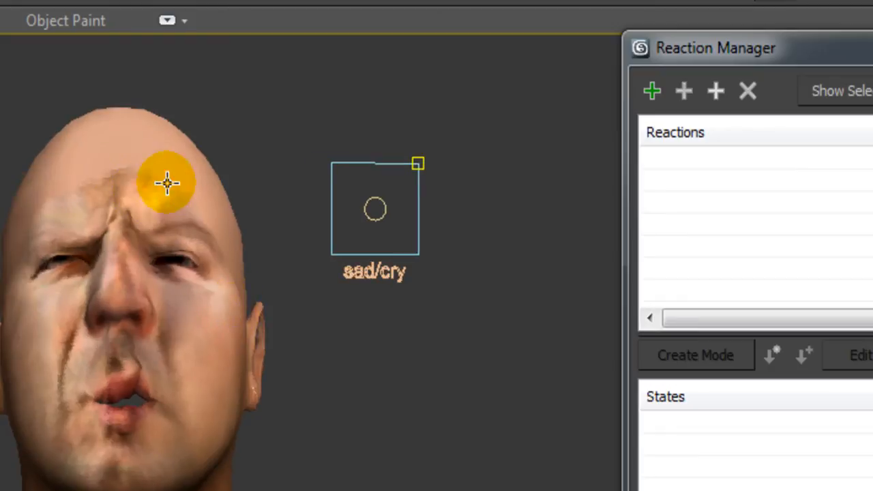
left_click(655, 92)
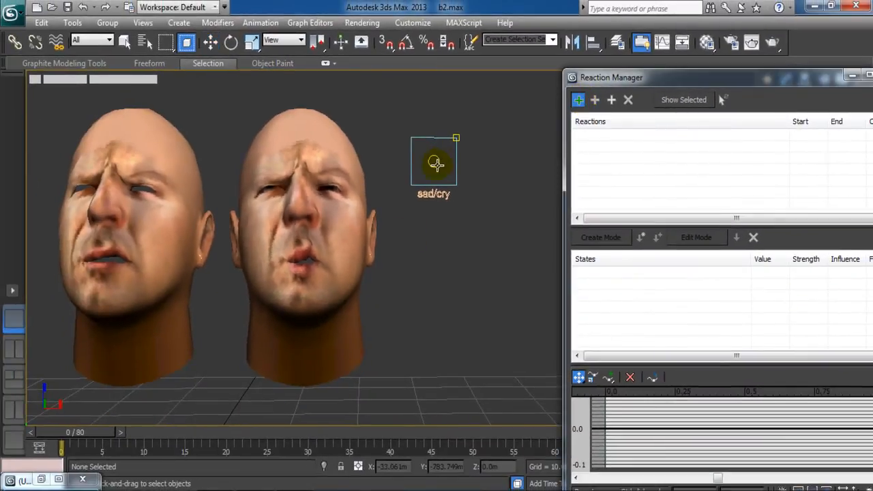
left_click(435, 163)
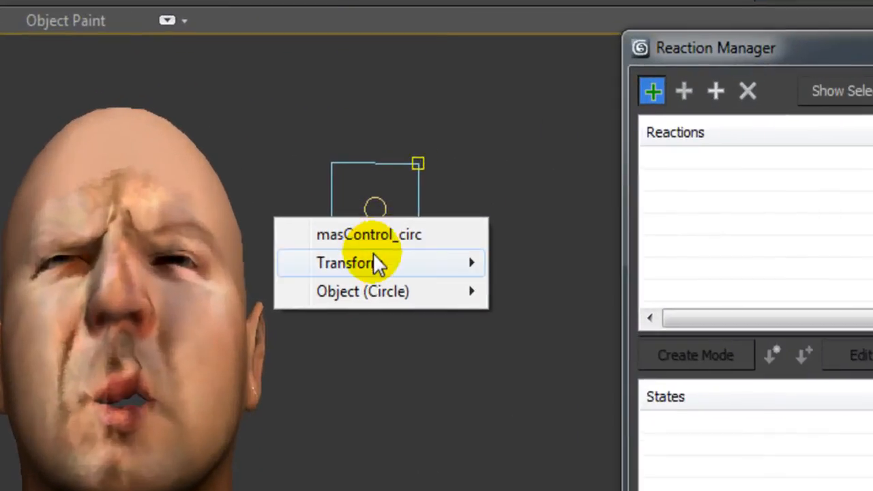
mouse_move(435, 191)
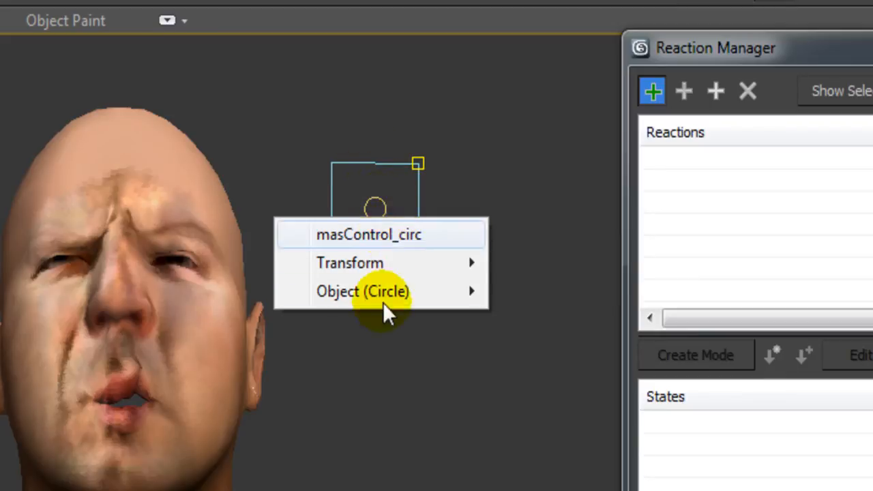
mouse_move(375, 265)
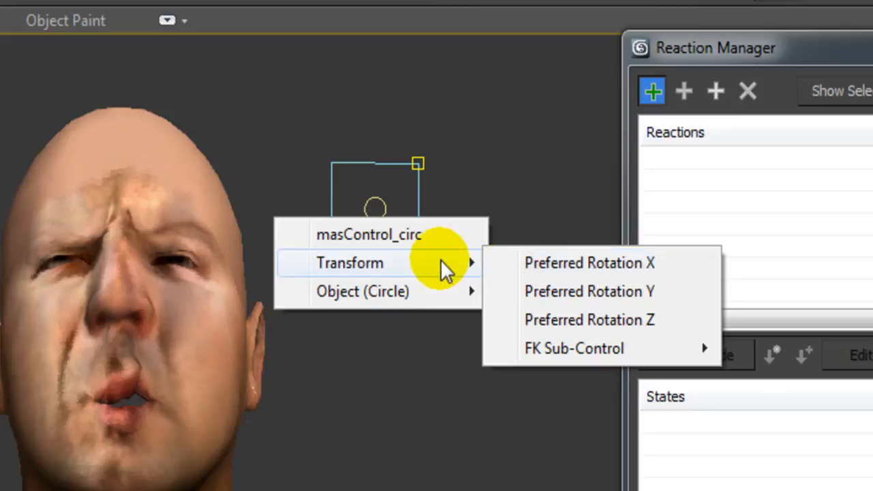
mouse_move(508, 353)
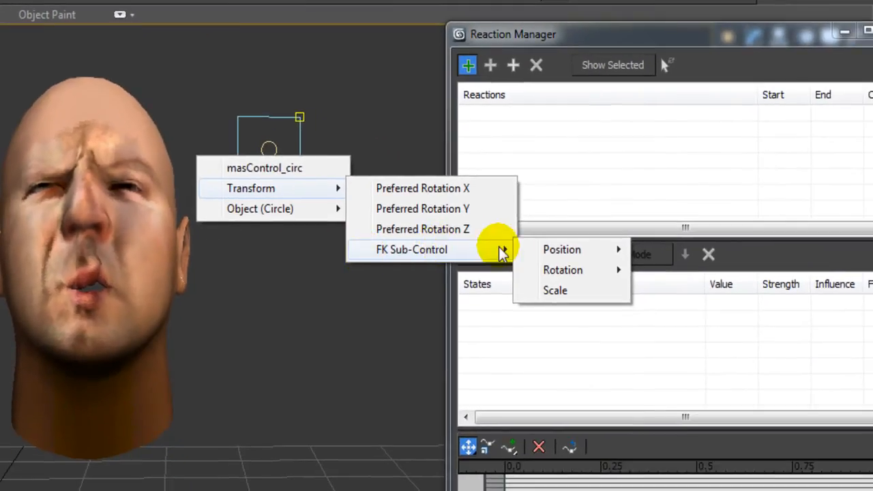
mouse_move(529, 253)
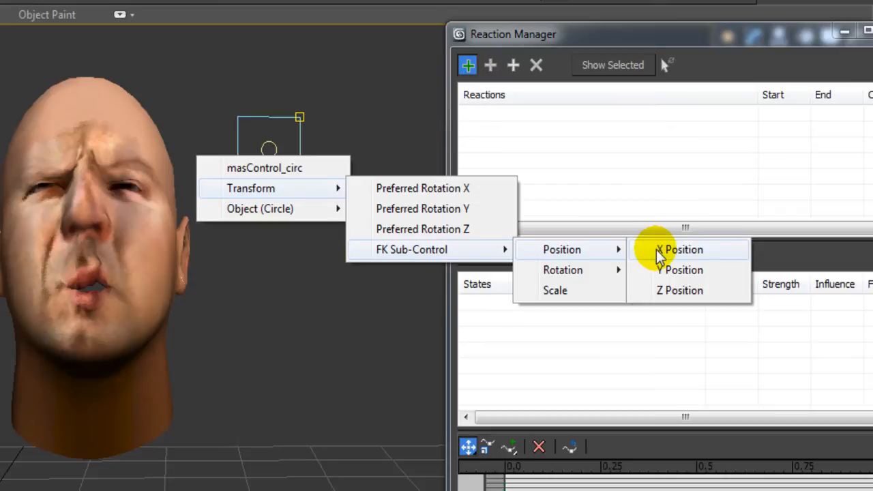
left_click(678, 250)
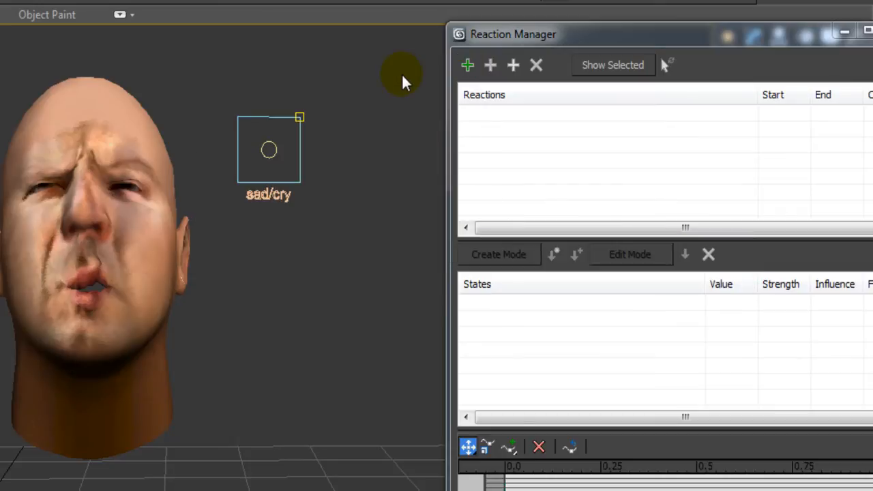
Add the sad/cry circle's Transform > FK Sub-Control > Position > X Position as master.
left_click(467, 67)
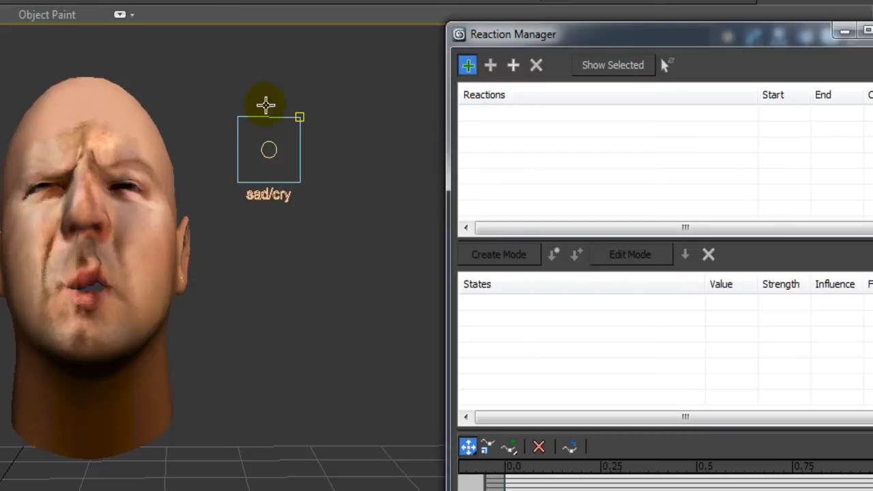
left_click(272, 151)
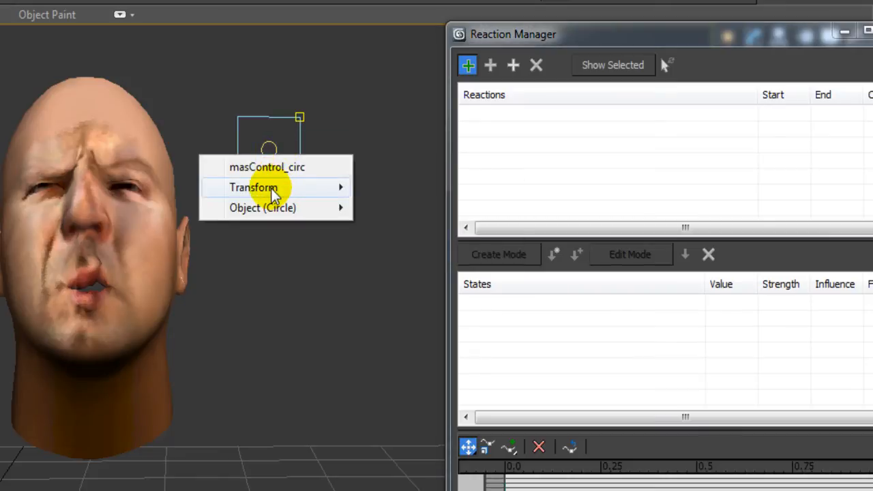
mouse_move(291, 188)
mouse_move(399, 257)
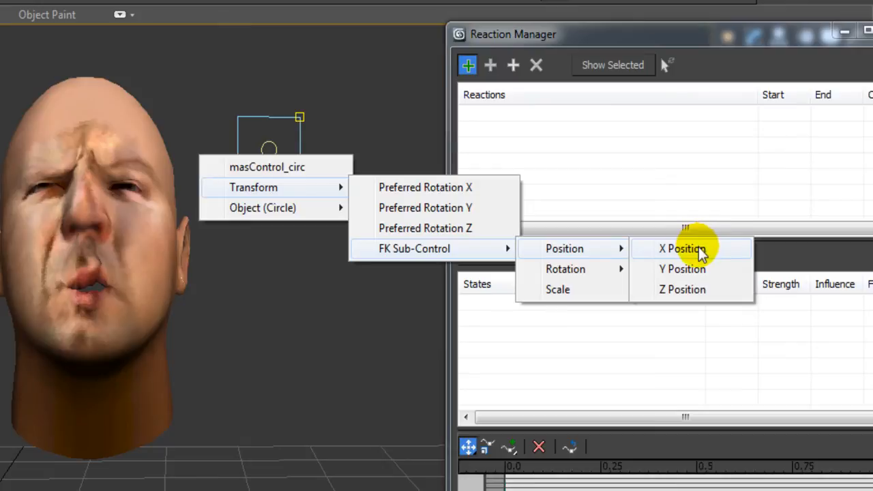
left_click(699, 249)
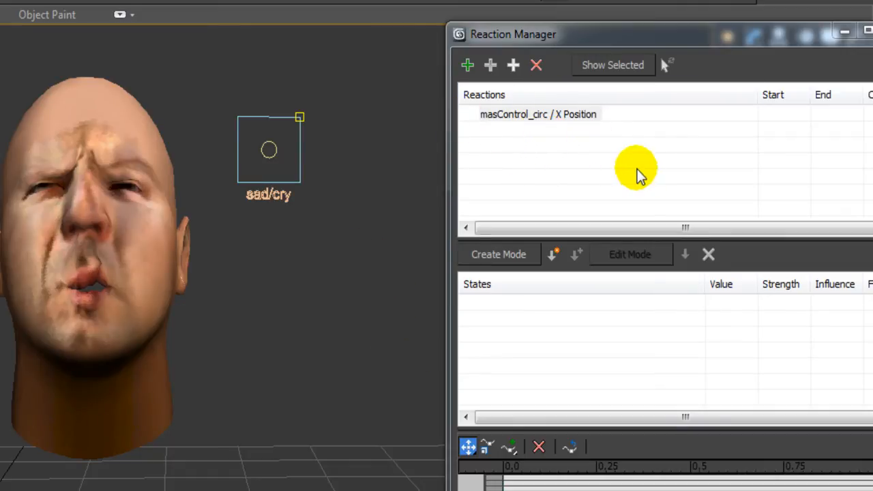
Pick the head as driven object and expand Modified Object > Morpher to list its four targets.
mouse_move(633, 35)
left_mouse_down()
mouse_move(571, 37)
mouse_move(620, 39)
left_mouse_up()
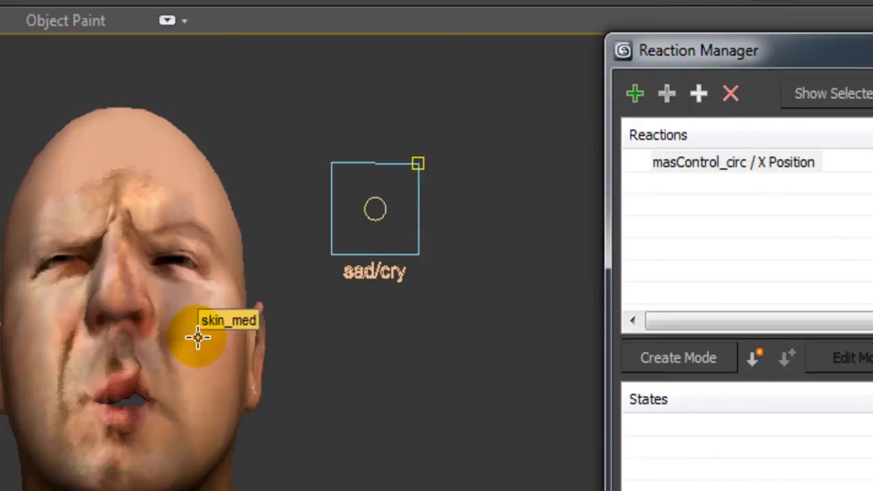
left_click(664, 95)
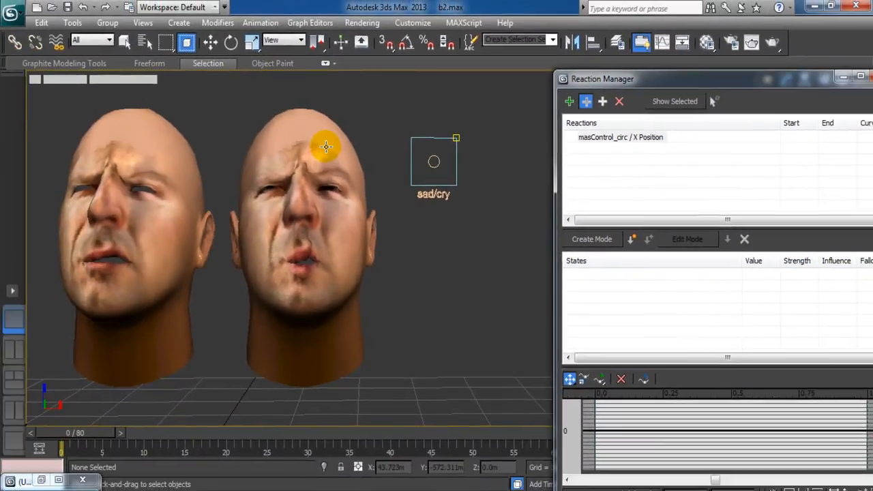
left_click(276, 156)
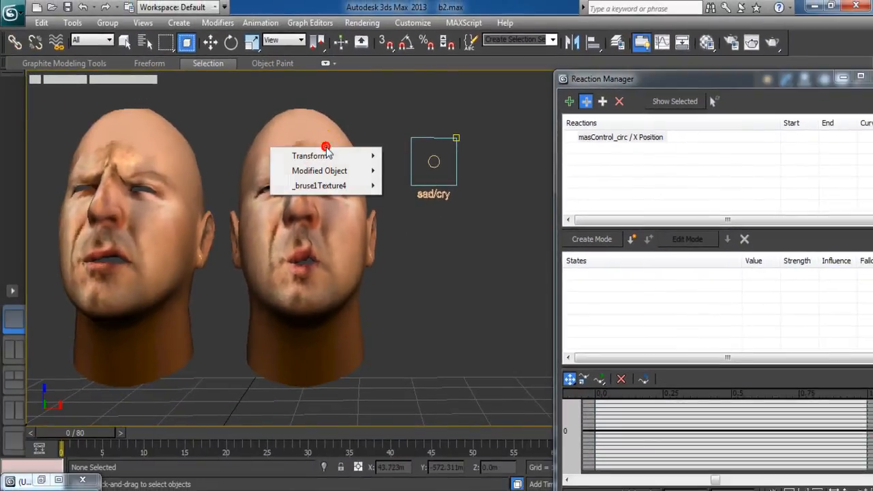
mouse_move(332, 171)
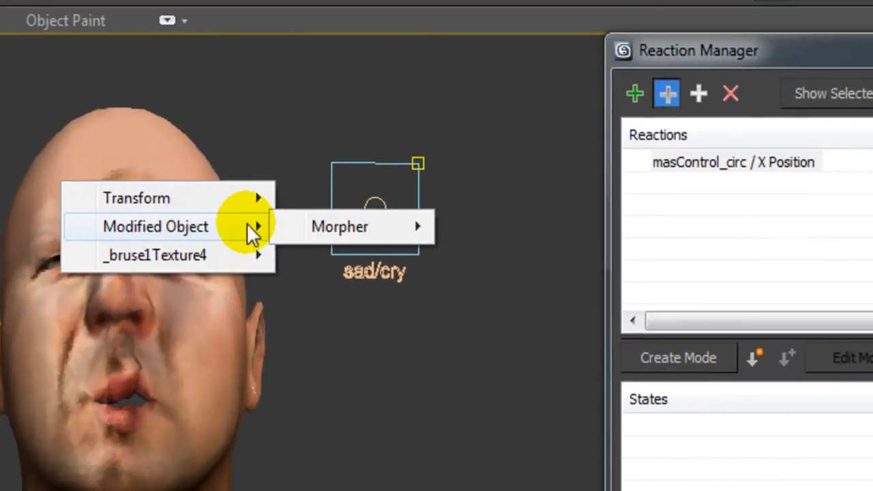
mouse_move(348, 218)
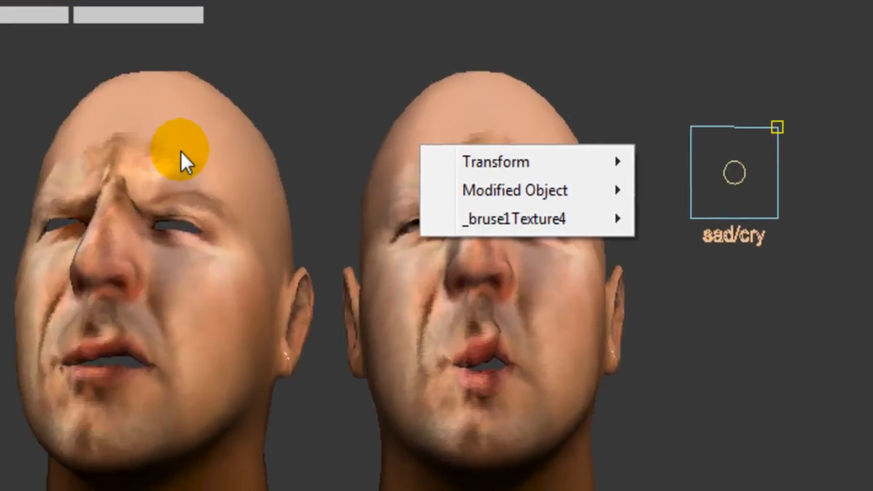
mouse_move(384, 206)
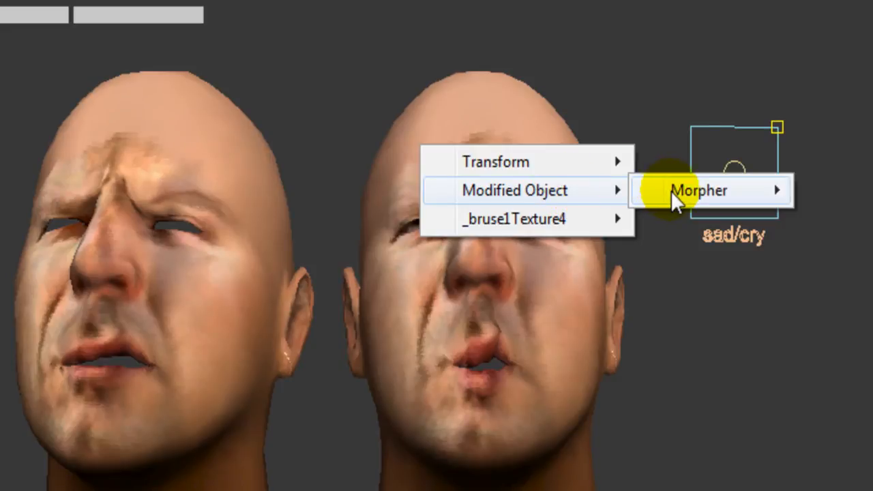
mouse_move(671, 191)
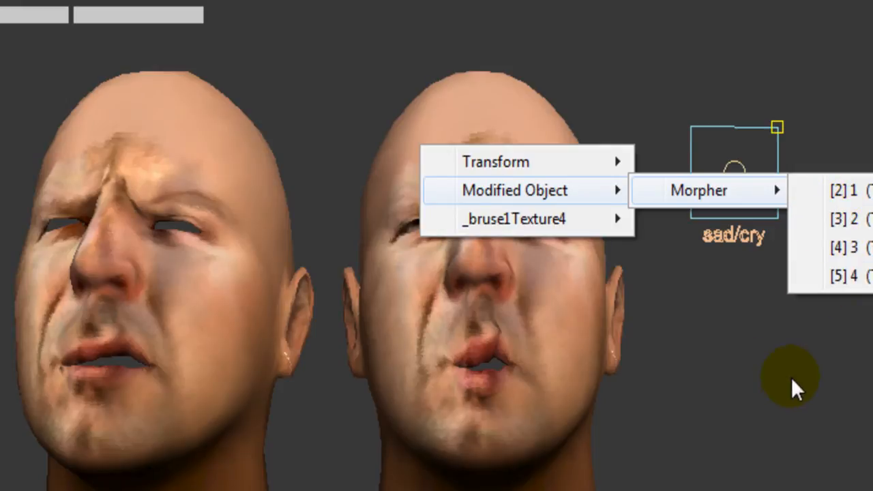
Close the Morpher channel menu without choosing a channel and look over the row of heads.
left_click(731, 317)
scroll(749, 327, "down", 3)
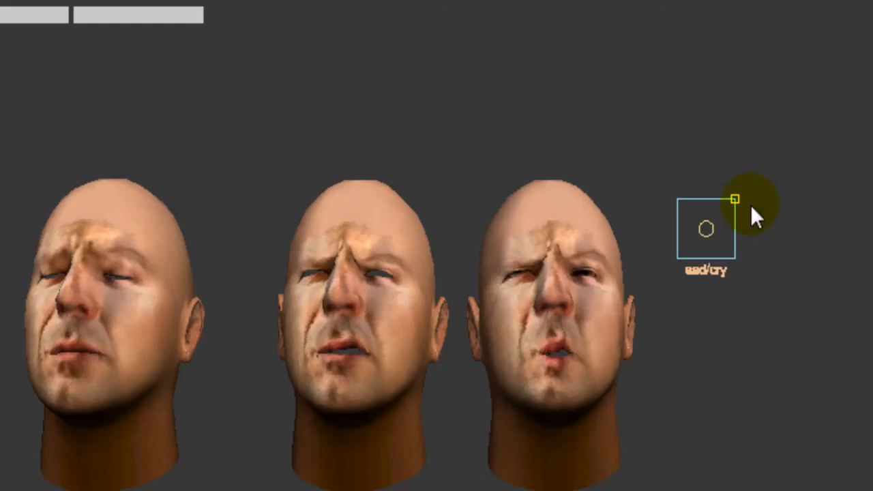
scroll(797, 129, "up", 4)
scroll(795, 131, "down", 5)
scroll(795, 131, "up", 1)
scroll(794, 131, "down", 2)
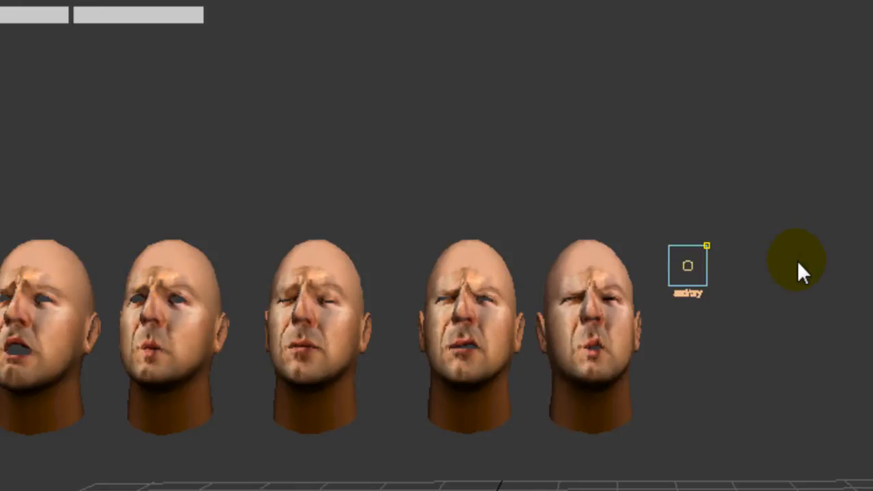
middle_click_drag(753, 341, 723, 354)
scroll(778, 355, "up", 4)
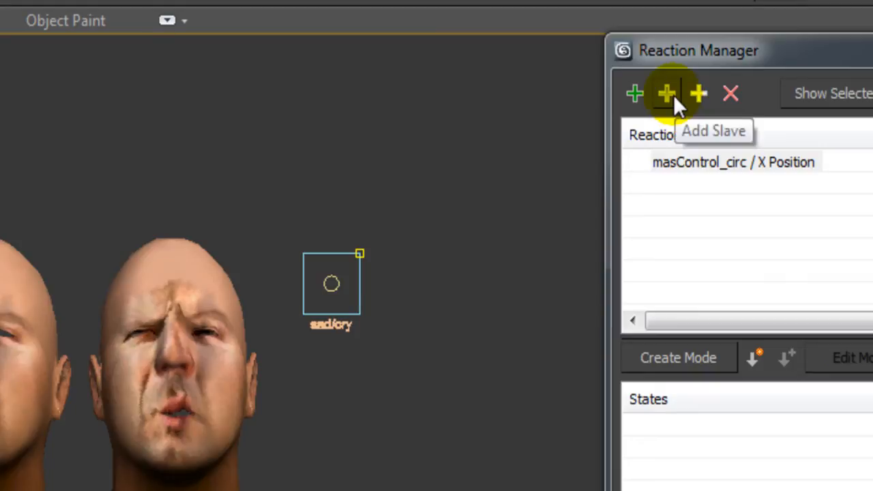
Add the head's Morpher channel [2] 1 as a slave, creating State001 targeting 100.
left_click(669, 94)
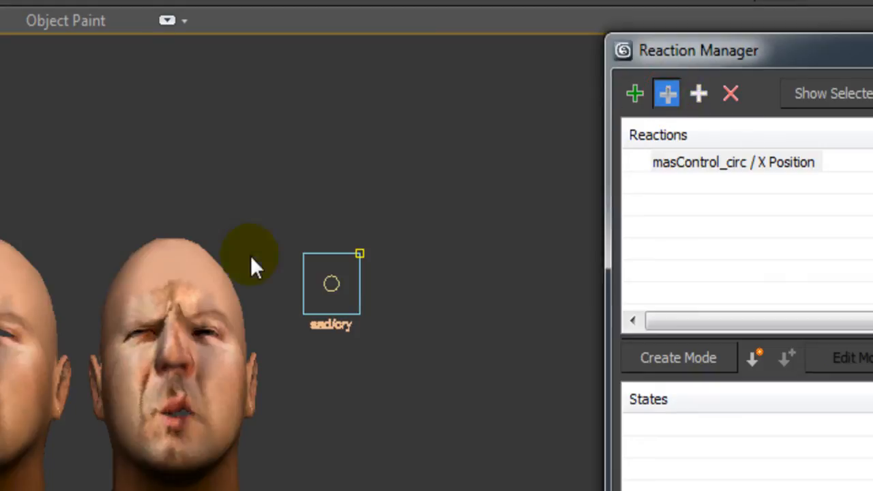
left_click(164, 285)
mouse_move(173, 338)
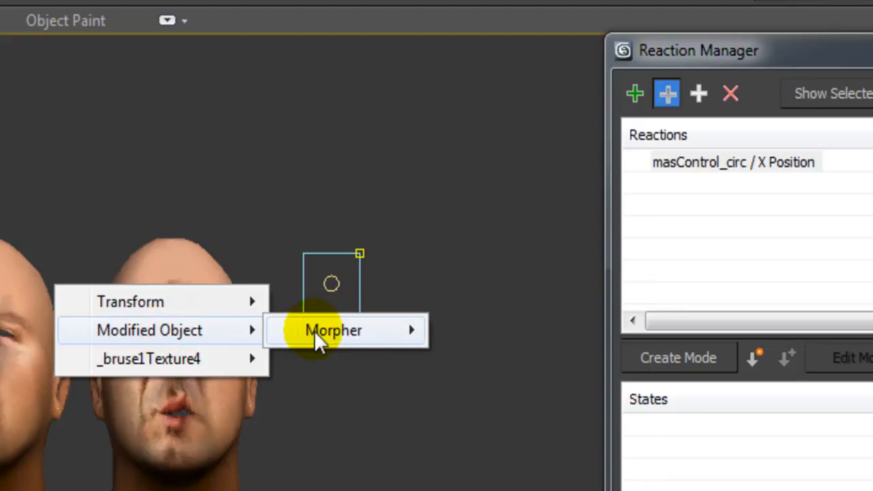
mouse_move(315, 338)
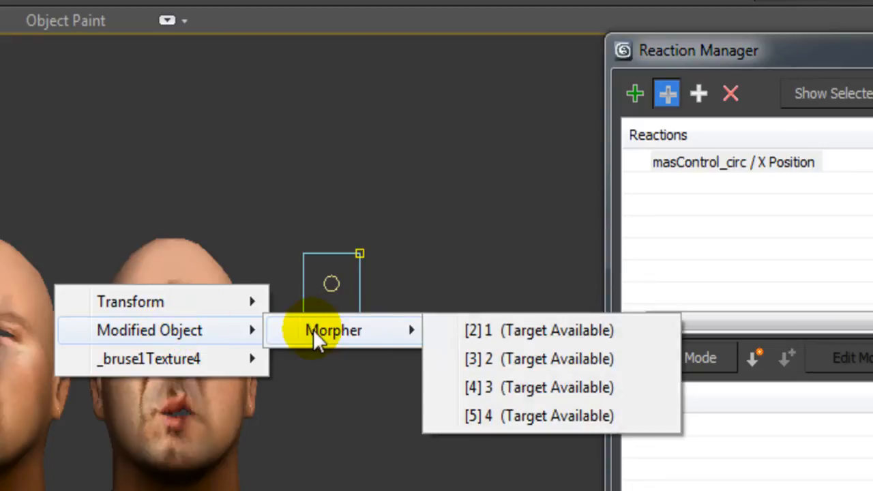
left_click(544, 331)
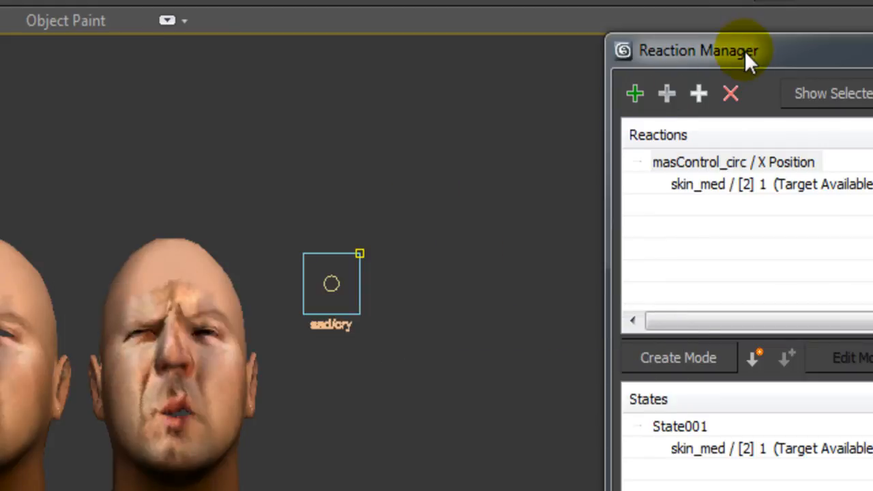
left_click_drag(744, 51, 649, 86)
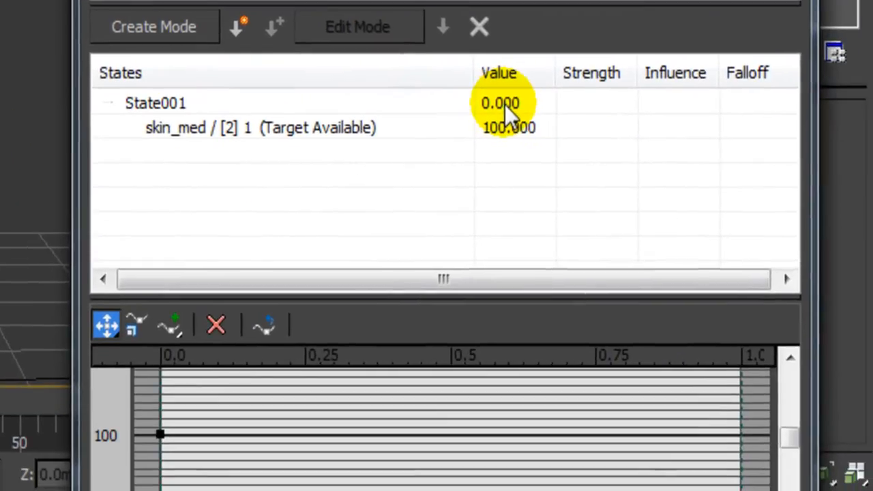
Enter 2.5 as State001's master value, keeping skin_med [2] 1 at 100.
left_click(504, 104)
left_click(504, 103)
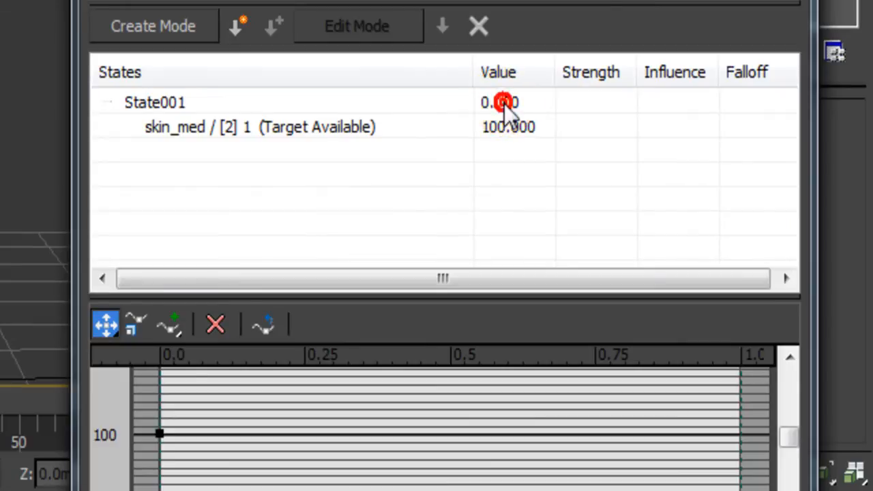
left_click(512, 103)
type(".")
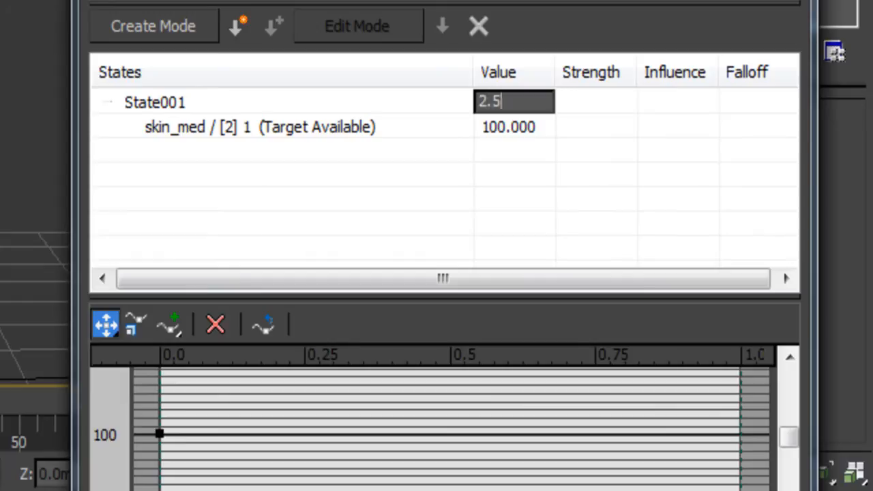
type("5")
key("Return")
left_click(498, 131)
left_click(497, 130)
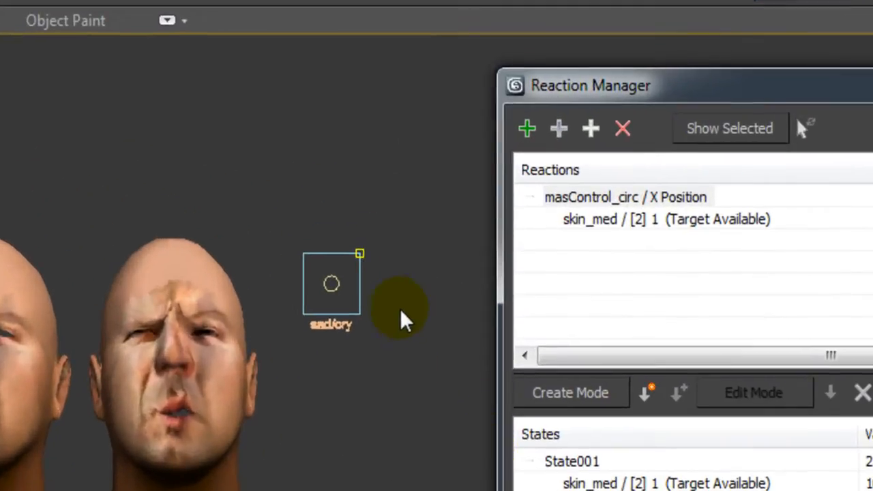
middle_click_drag(382, 474, 350, 490)
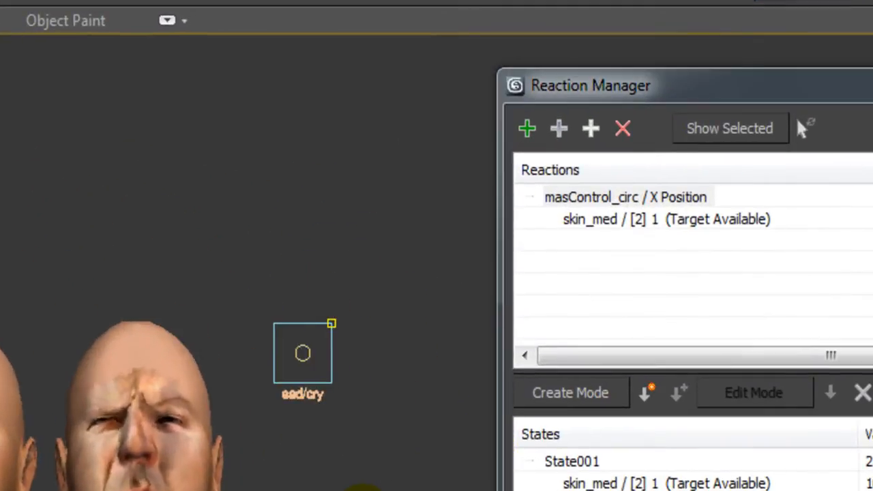
scroll(353, 490, "up", 5)
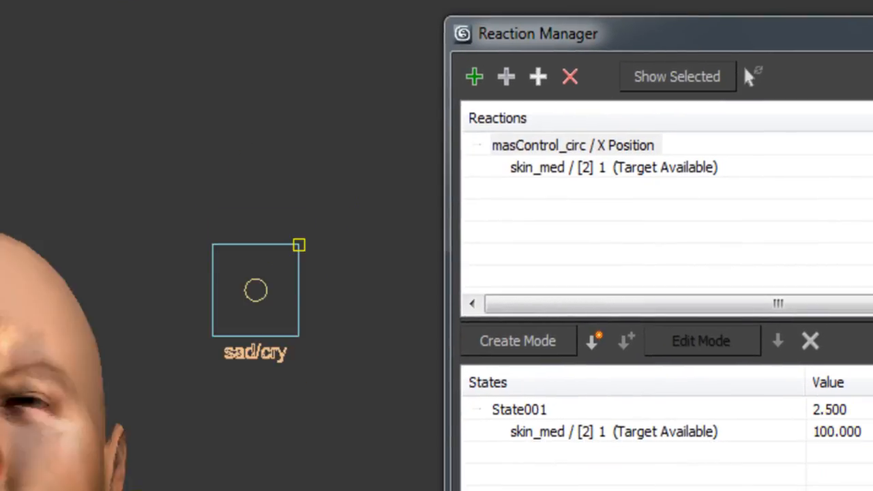
middle_click_drag(146, 490, 195, 453)
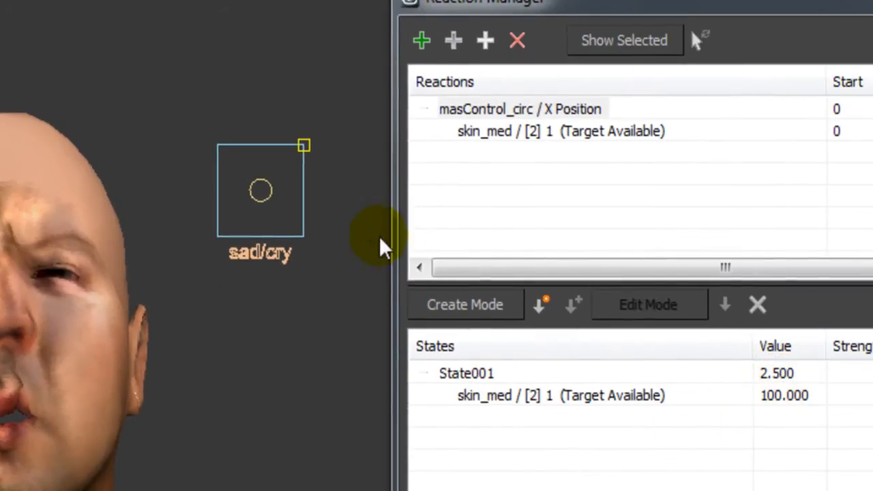
Move the sad/cry joystick along X and create State002 at -0.073.
left_click(266, 188)
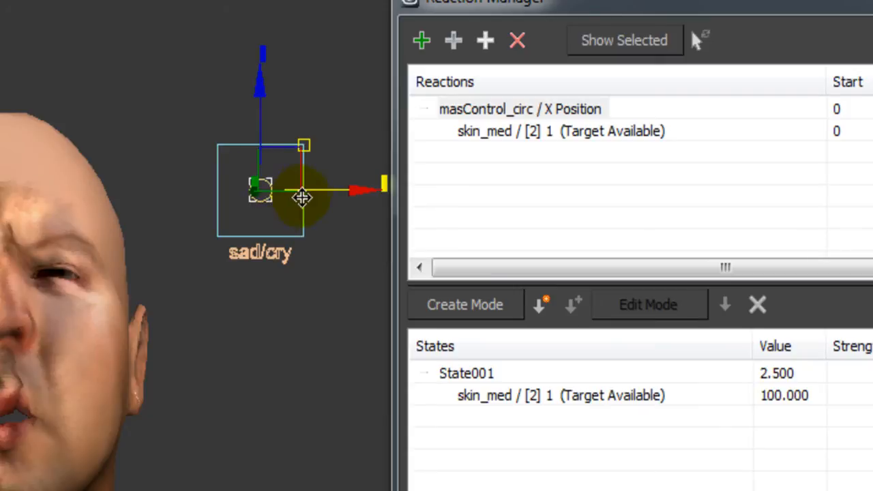
left_click_drag(326, 194, 302, 194)
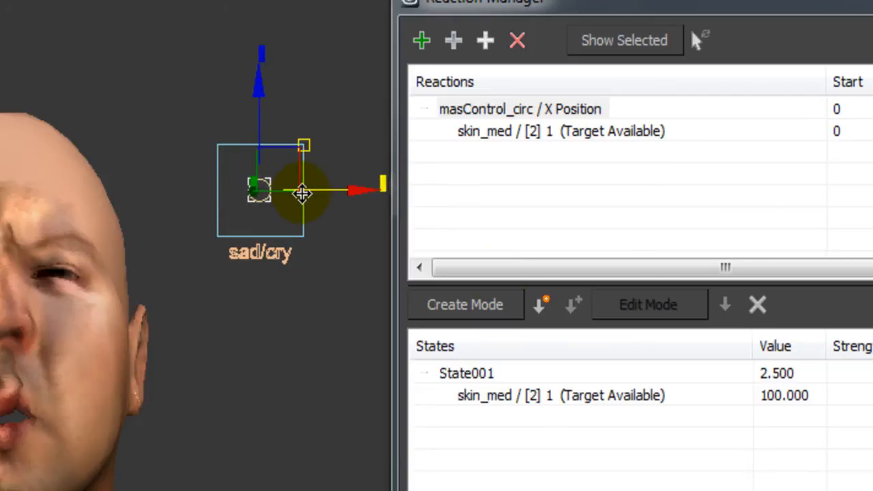
left_click(549, 315)
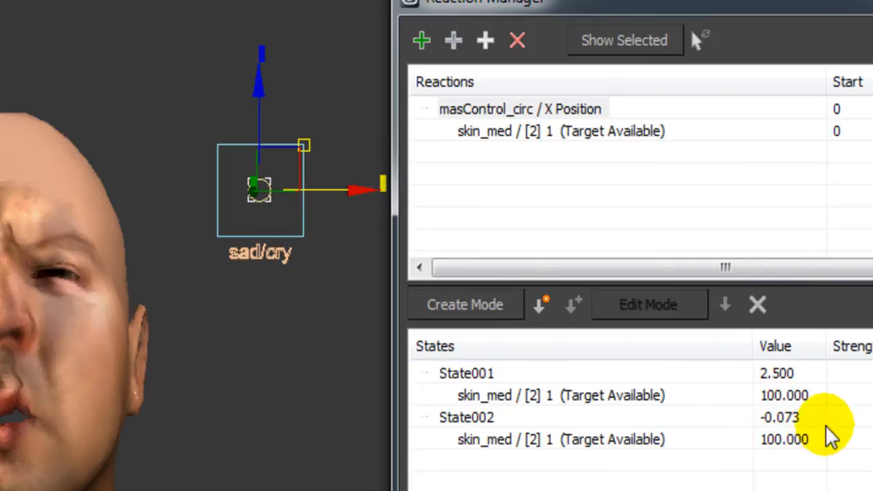
Set State002's skin_med [2] 1 value to 0.
left_click(776, 439)
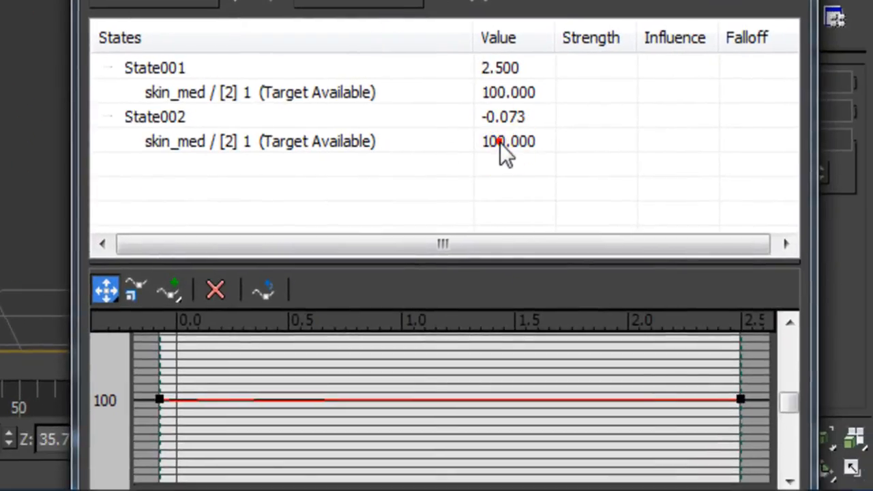
left_click(500, 143)
left_click(534, 125)
double_click(527, 141)
type("0")
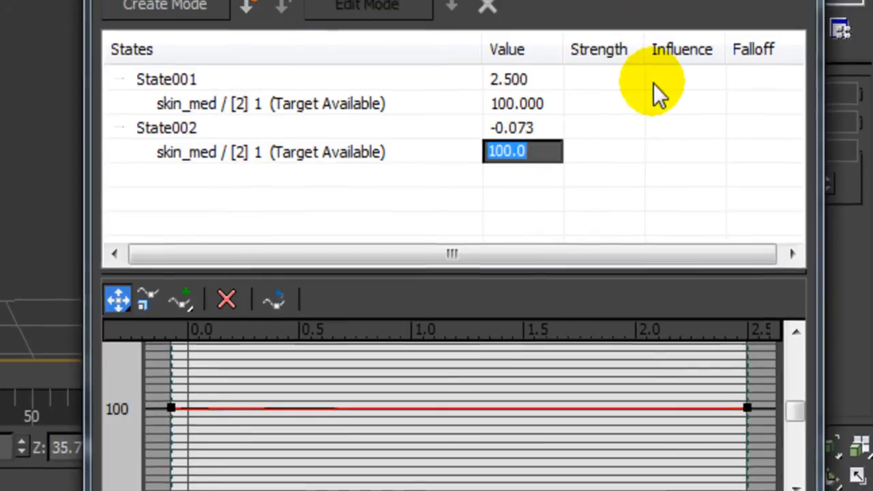
key("Return")
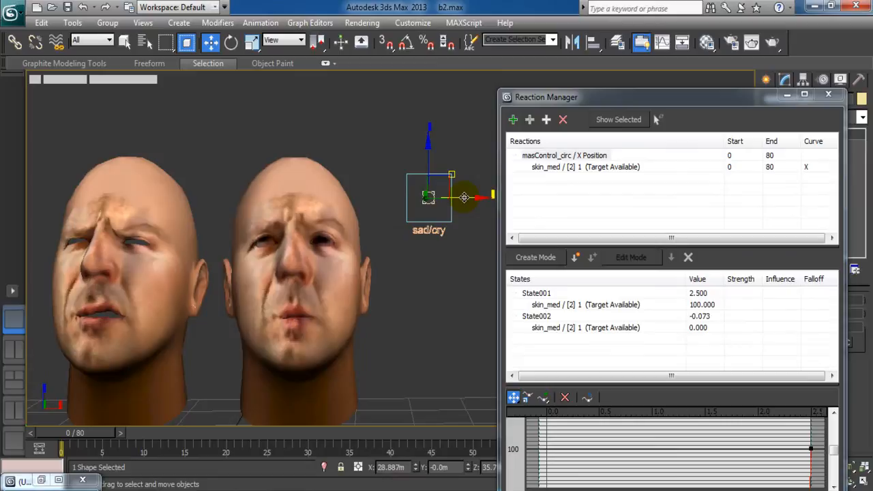
left_click_drag(464, 197, 520, 190)
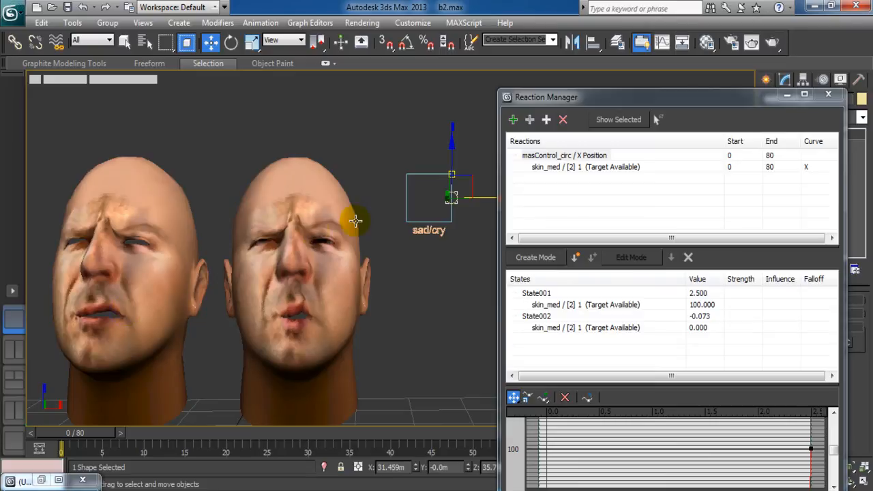
Move the sad/cry joystick inside its box and watch the head's face turn sad.
left_click(452, 198)
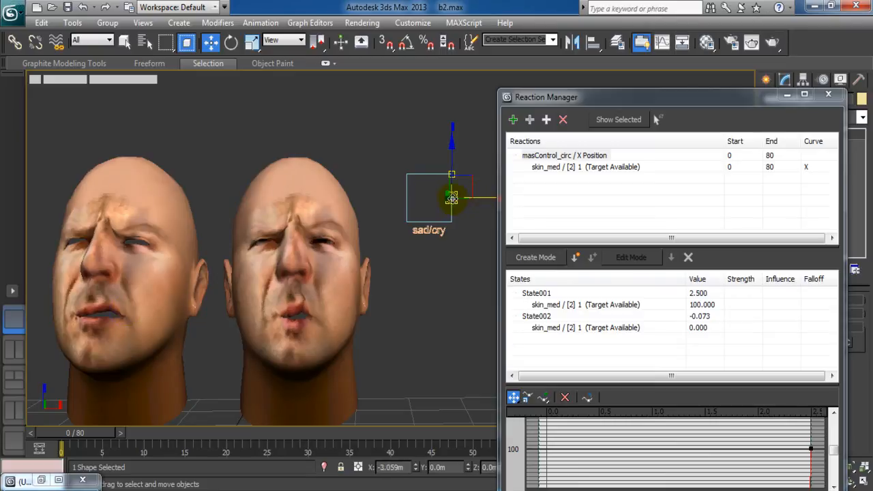
left_click_drag(479, 197, 454, 197)
middle_click_drag(439, 262, 397, 275)
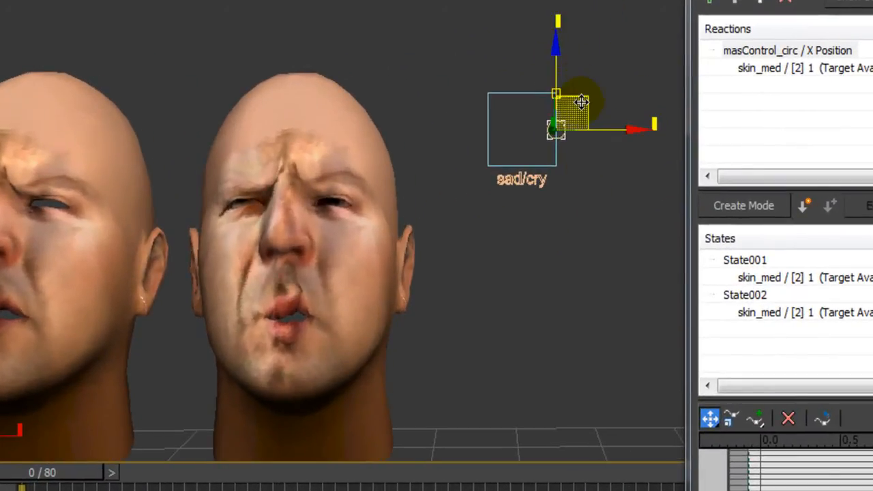
left_click_drag(581, 101, 523, 102)
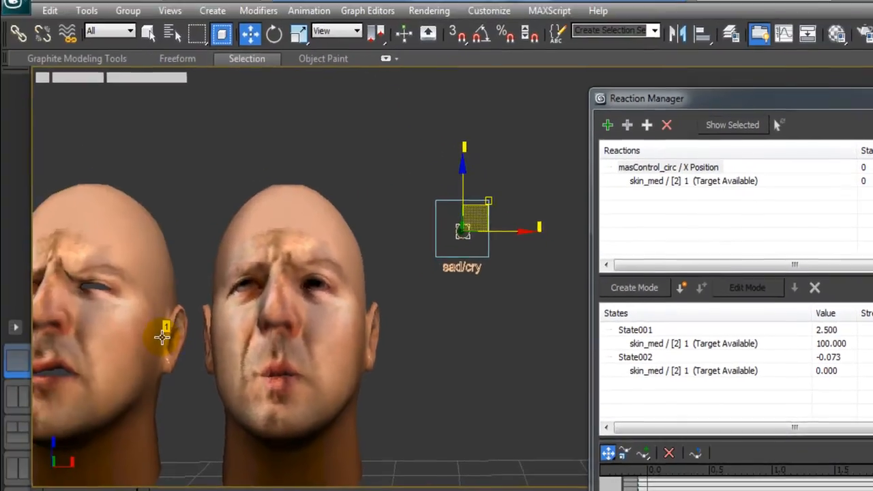
middle_click_drag(82, 386, 182, 373)
middle_click_drag(386, 380, 319, 386)
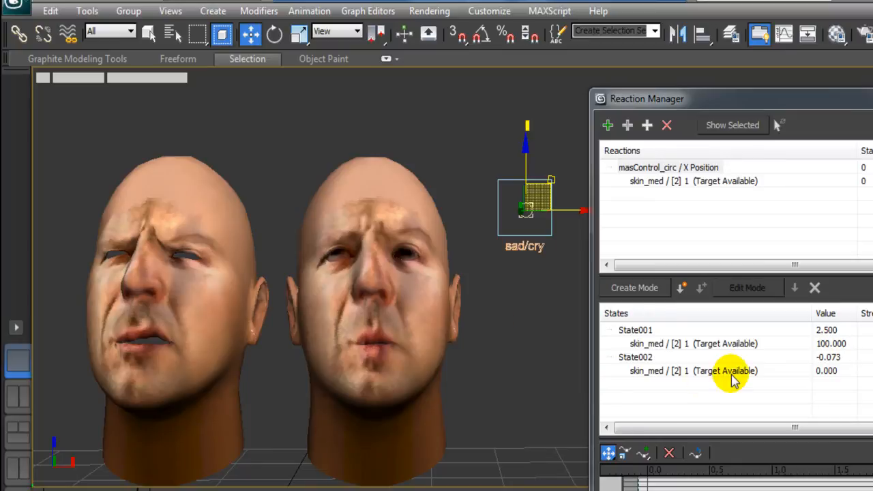
Slide the sad/cry control right and left along X, watching the head's frown change.
scroll(501, 382, "up", 5)
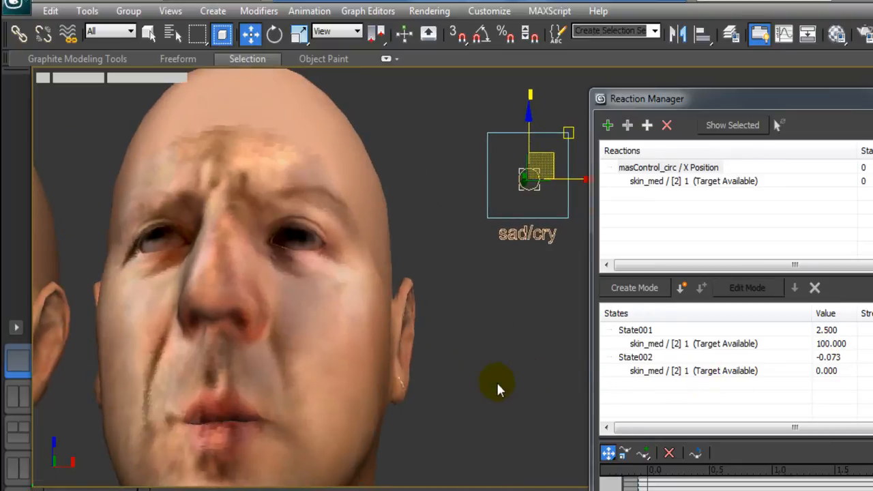
scroll(490, 392, "down", 5)
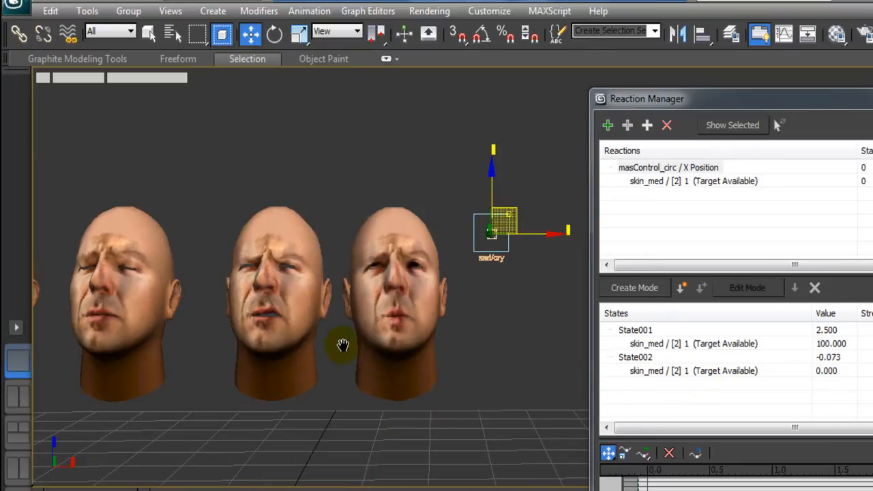
scroll(368, 365, "down", 1)
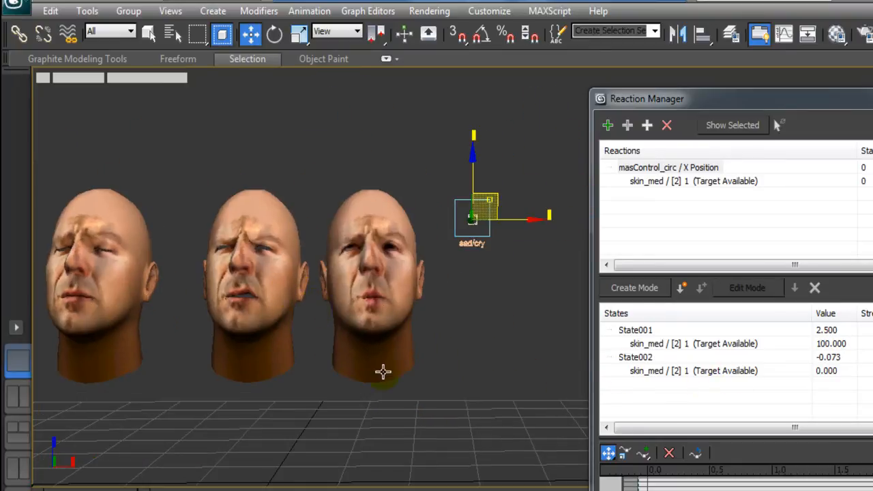
left_click(472, 357)
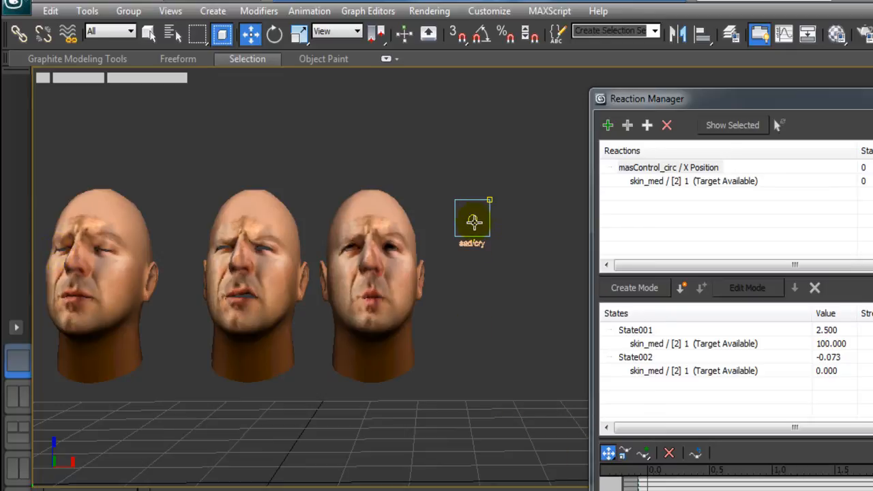
left_click(473, 222)
left_click_drag(498, 216, 536, 209)
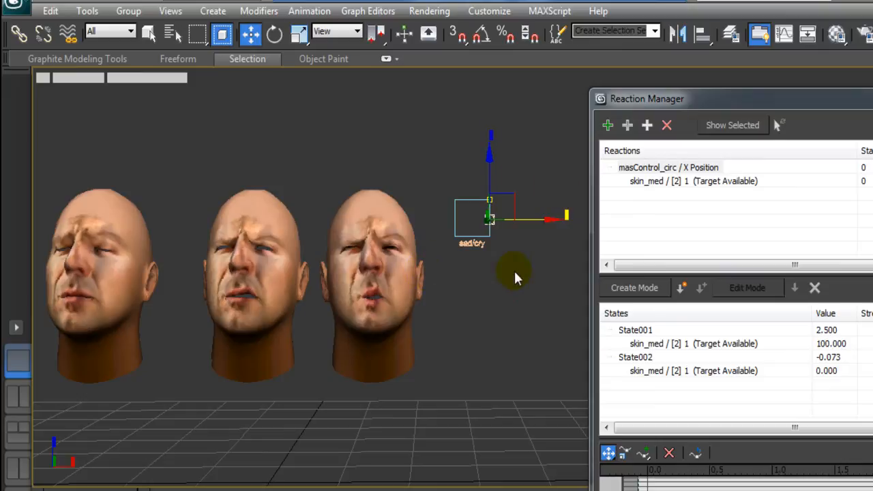
left_click_drag(512, 221, 467, 224)
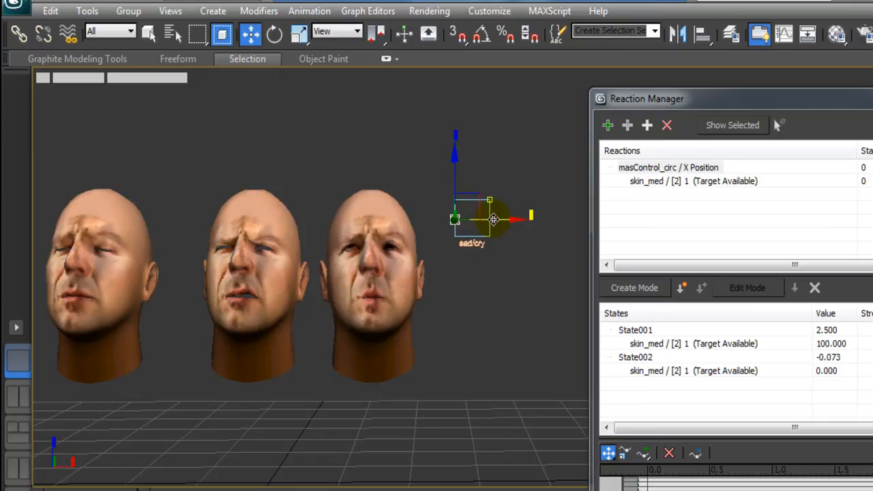
left_click_drag(516, 219, 488, 234)
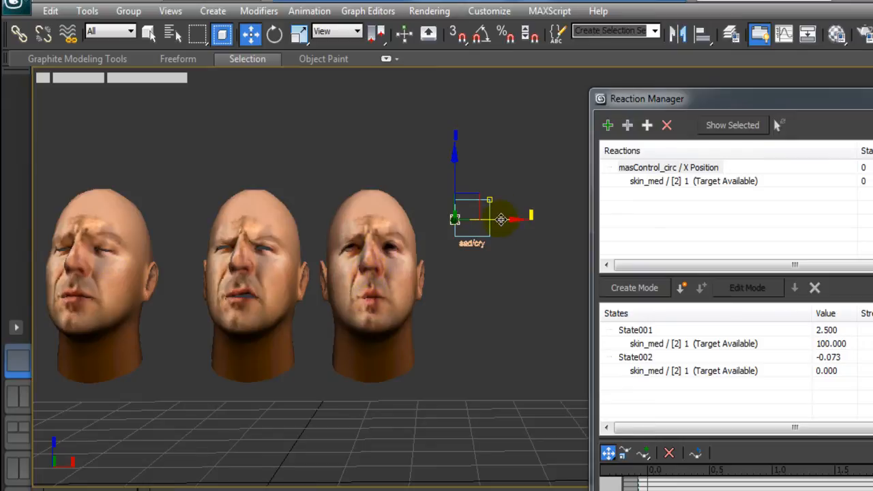
left_click_drag(519, 220, 555, 228)
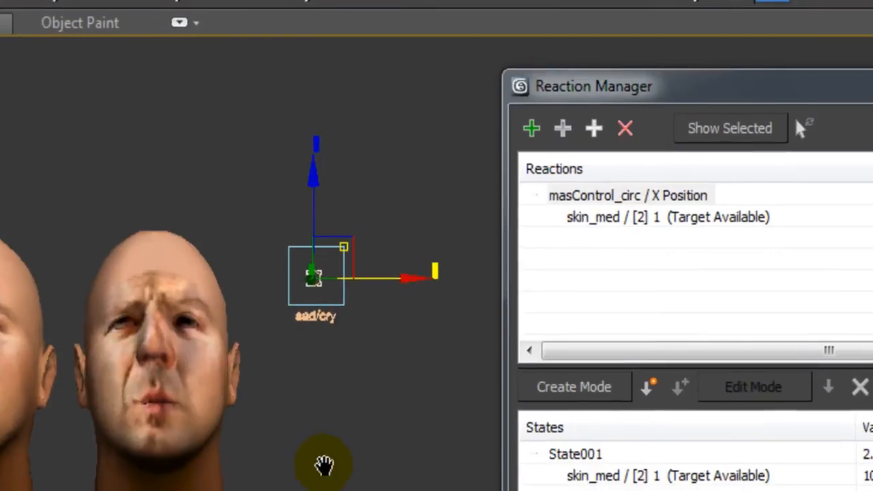
middle_click_drag(324, 465, 273, 480)
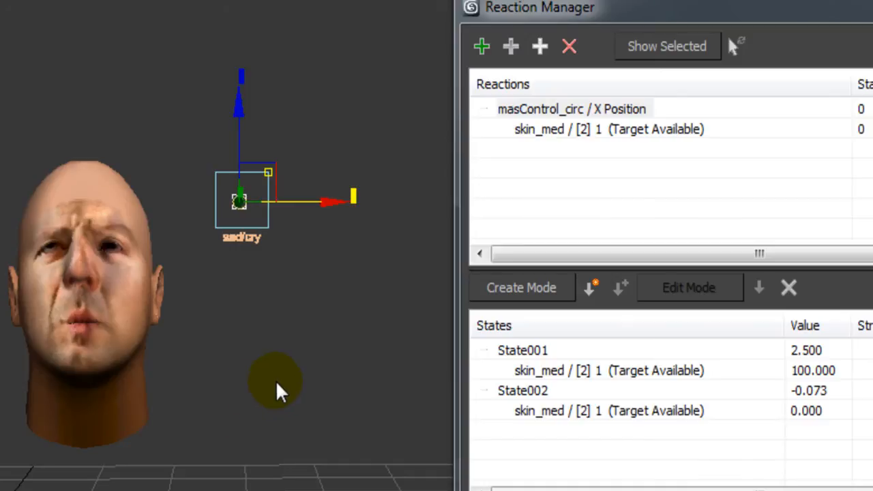
Add masControl_circ's X Position (Transform > FK Sub-Control > Position) as the reaction master.
left_click(286, 400)
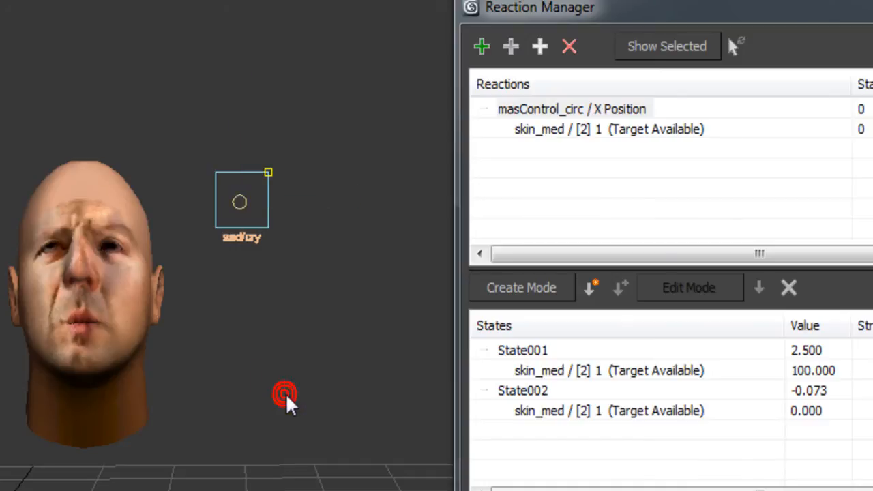
left_click(484, 58)
left_click(242, 204)
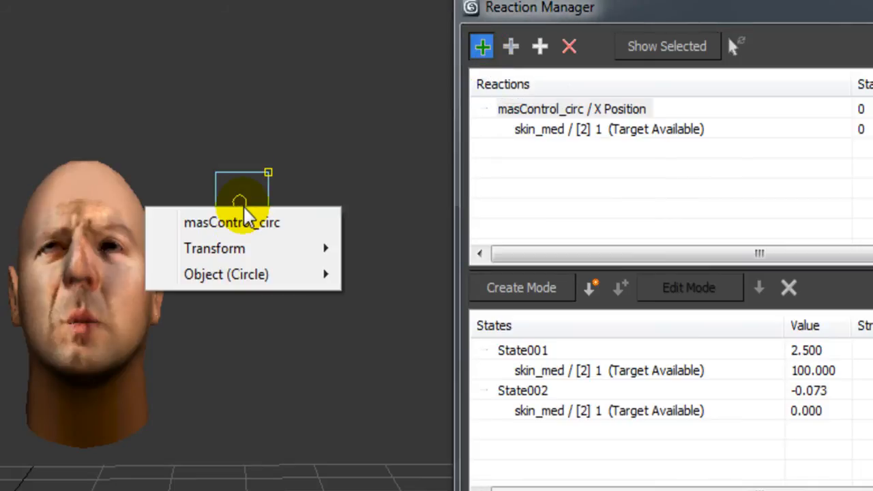
mouse_move(243, 251)
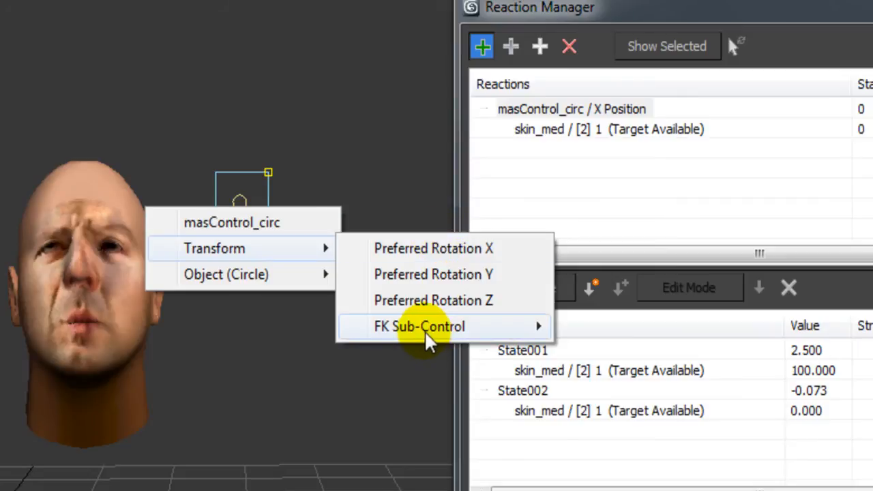
mouse_move(424, 332)
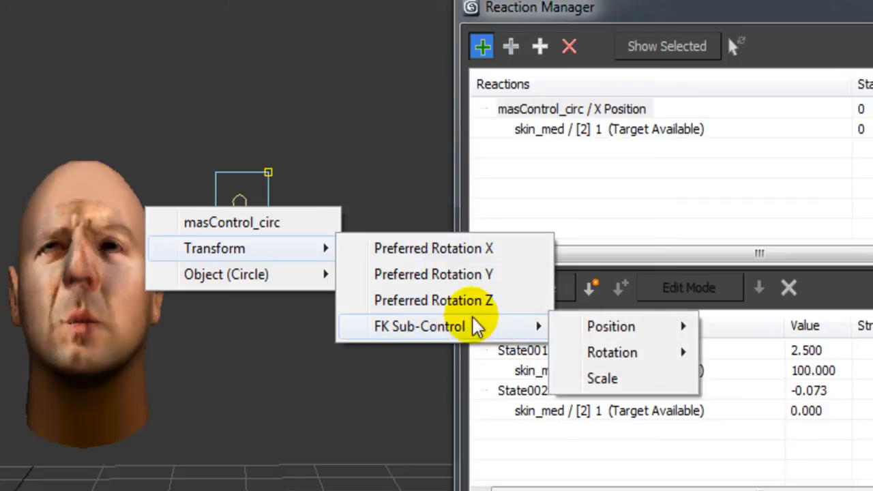
mouse_move(622, 330)
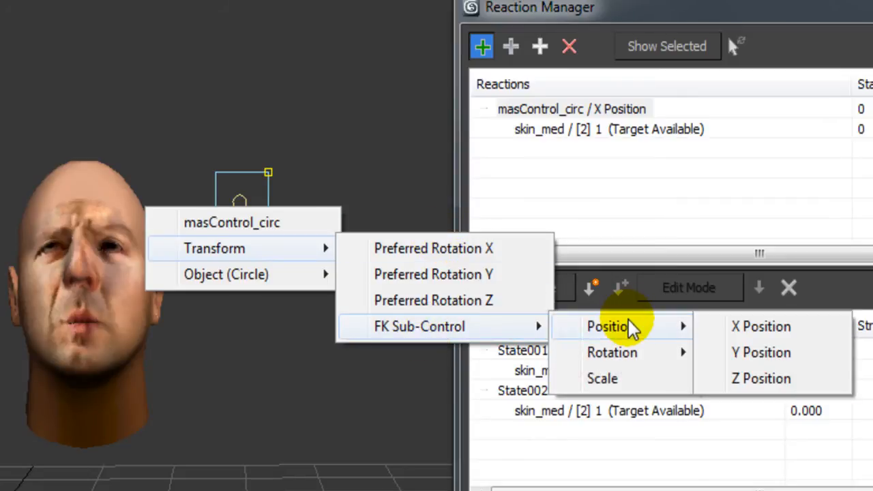
left_click(738, 333)
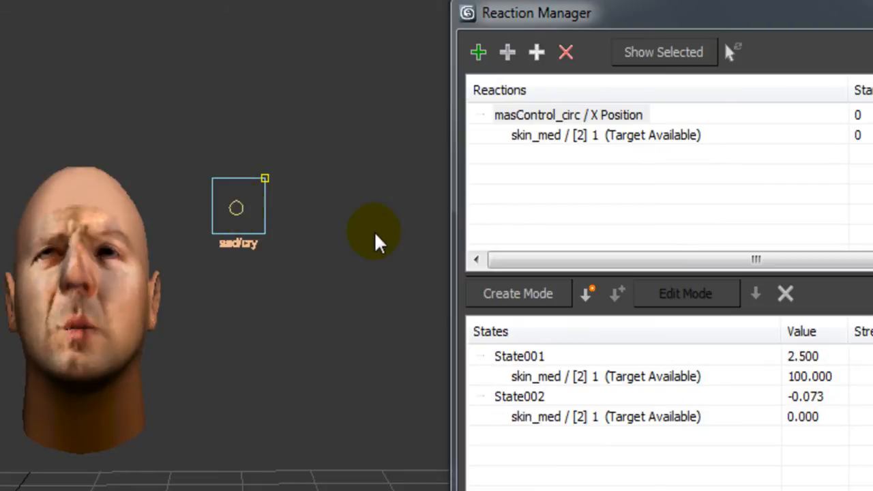
Add skin_med's Morpher channel [3] 2 as a second slave, creating State003 at -0.223.
left_click(508, 52)
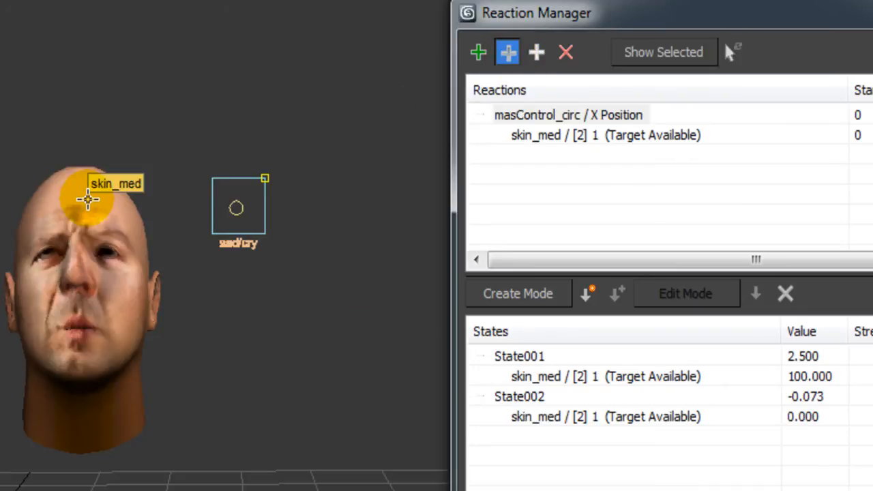
left_click(86, 198)
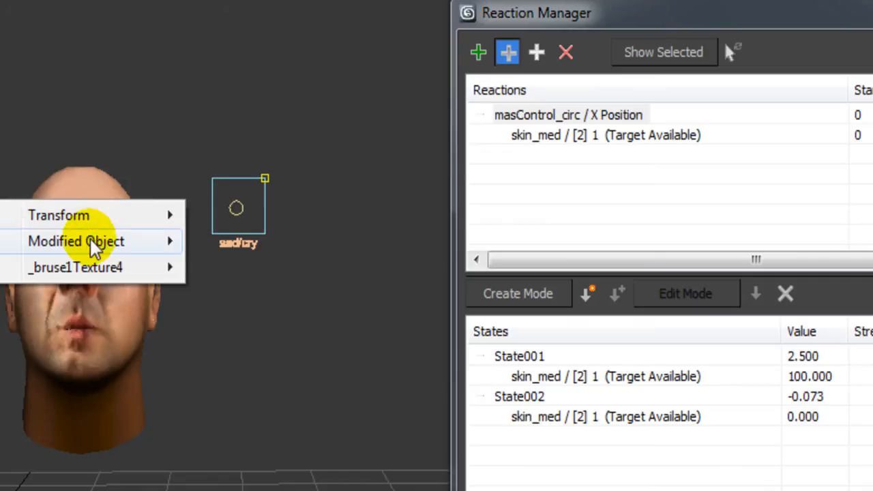
mouse_move(93, 245)
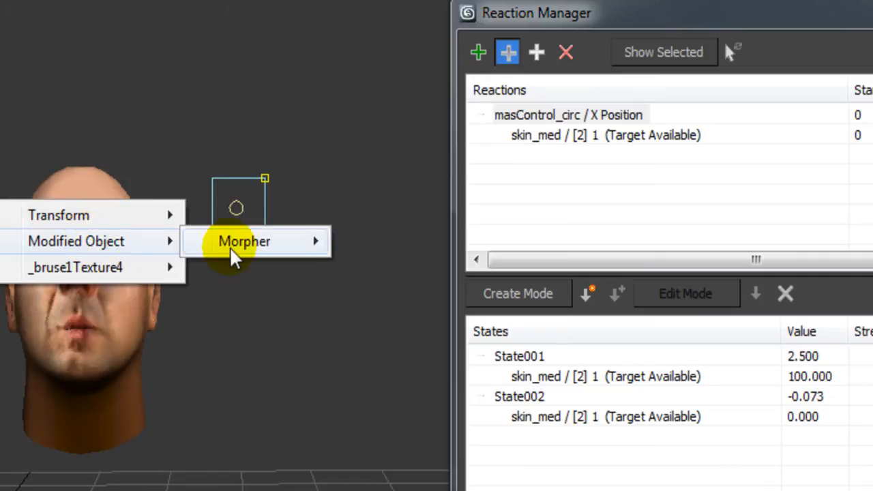
mouse_move(229, 253)
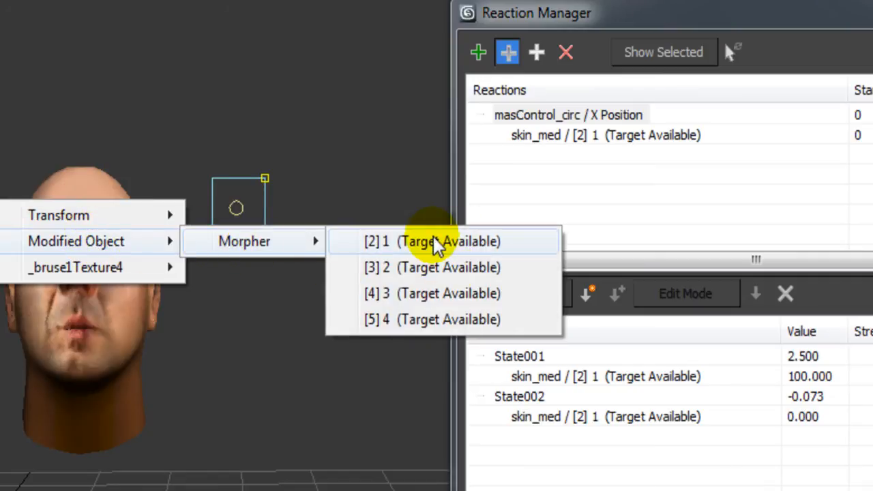
left_click(406, 275)
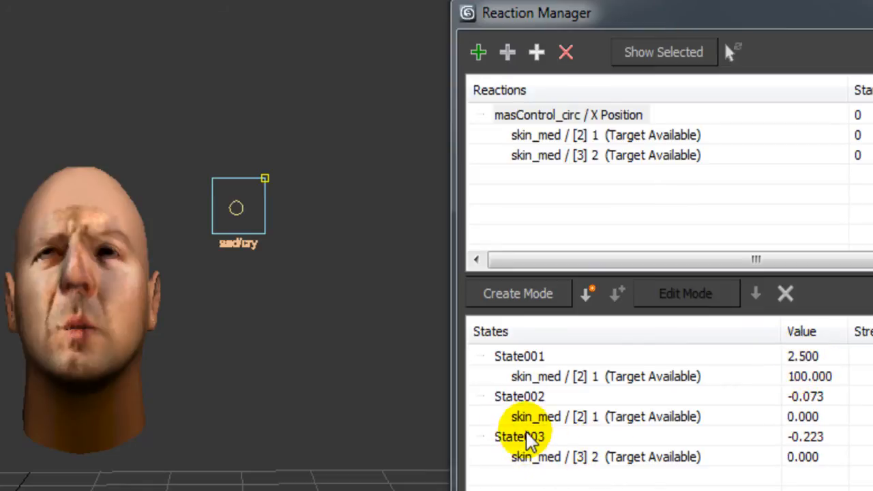
Enter -2.5 as State003's control value, leaving [3] 2 at 0.
double_click(816, 442)
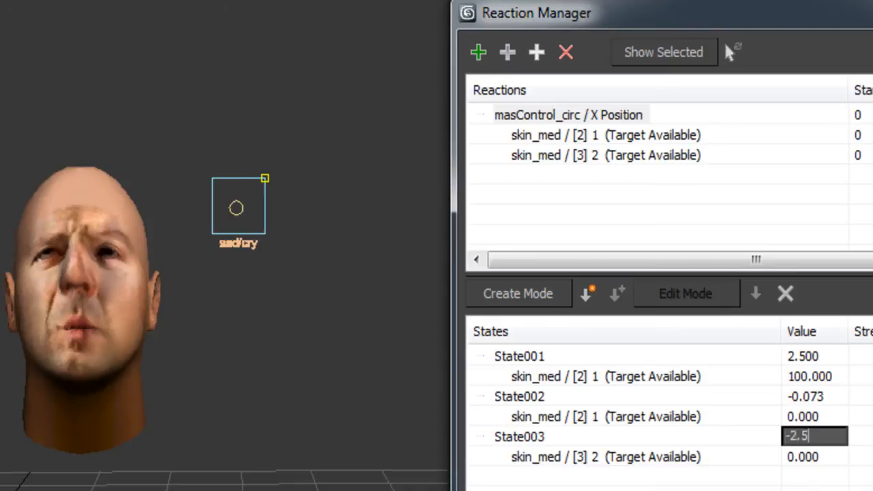
key("Return")
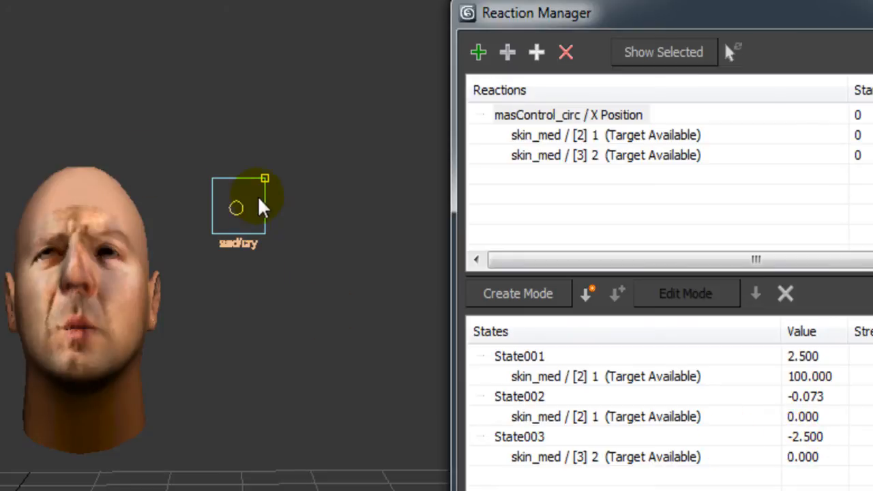
middle_click_drag(337, 384, 324, 382)
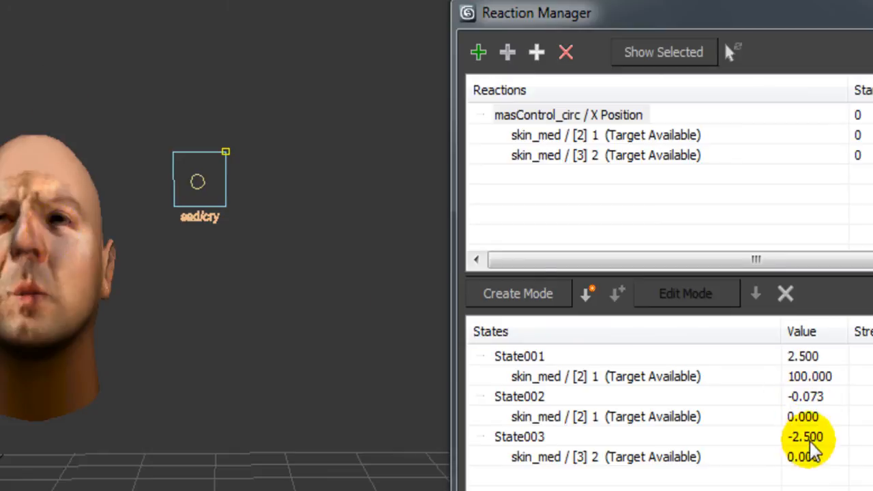
Set skin_med [3] 2 to 100 at State003 so the head shows a crying expression.
double_click(809, 458)
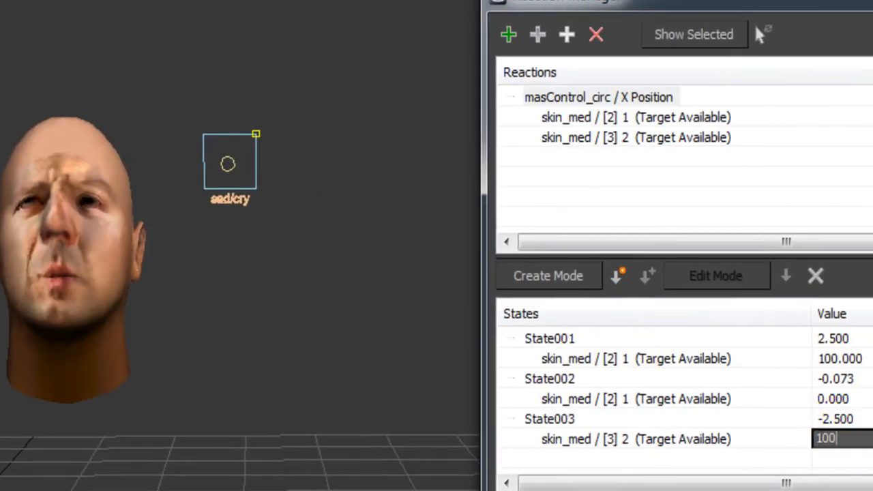
key("Return")
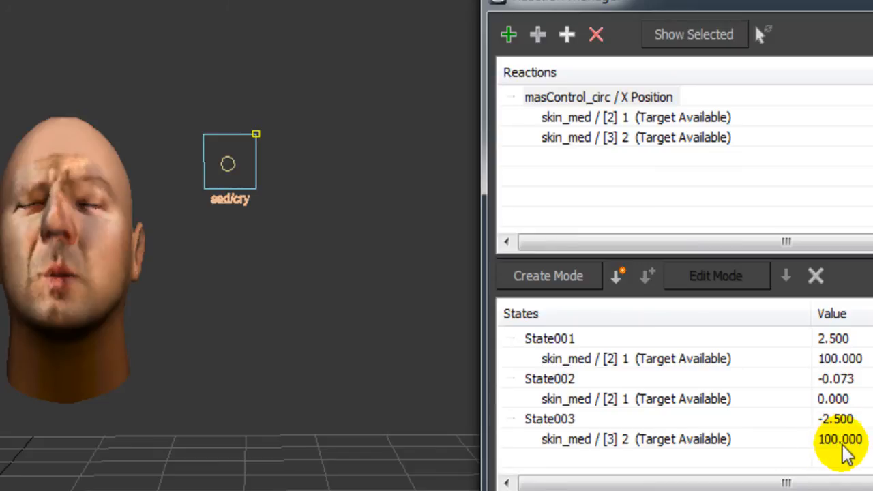
Create State004 at -0.223 and set its [3] 2 channel value to 0.
left_click(621, 279)
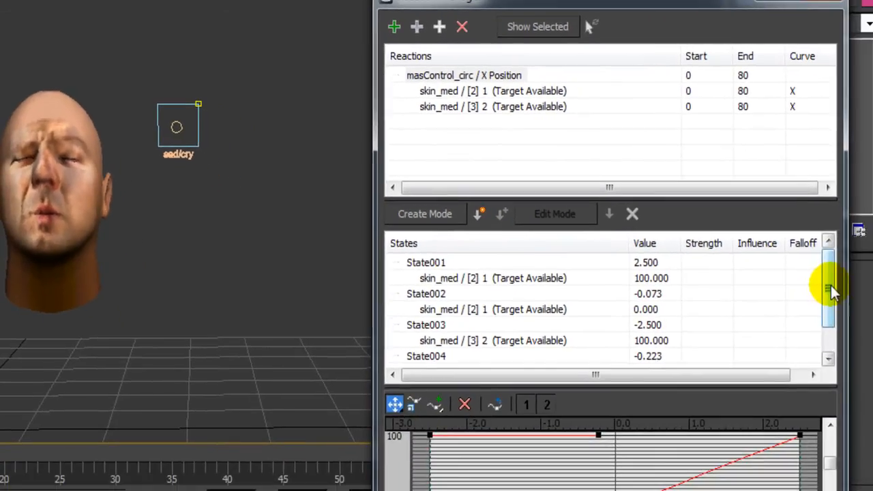
left_click(832, 284)
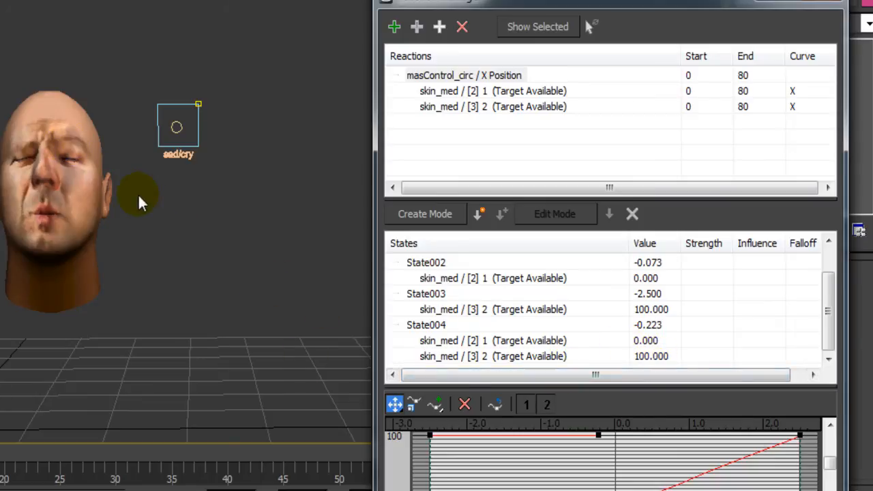
double_click(648, 358)
type("0")
left_click(703, 341)
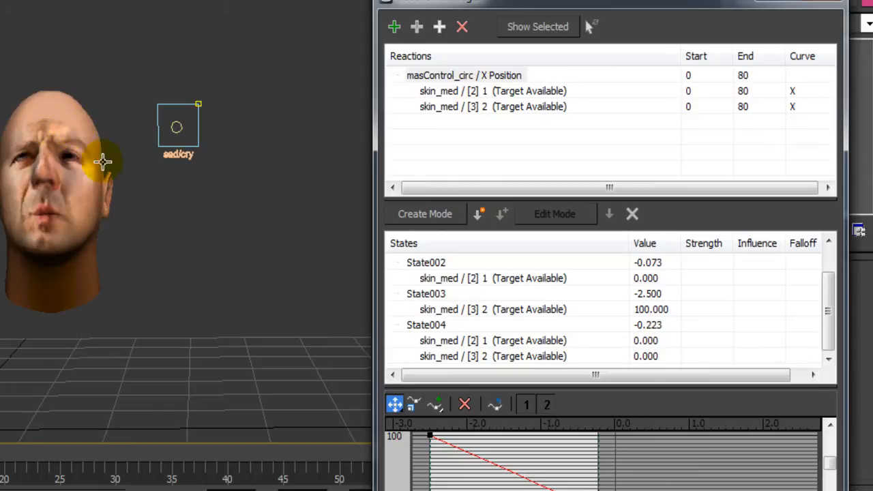
Slide the sad/cry control right and left along X to test the sad and crying expressions.
left_click(176, 131)
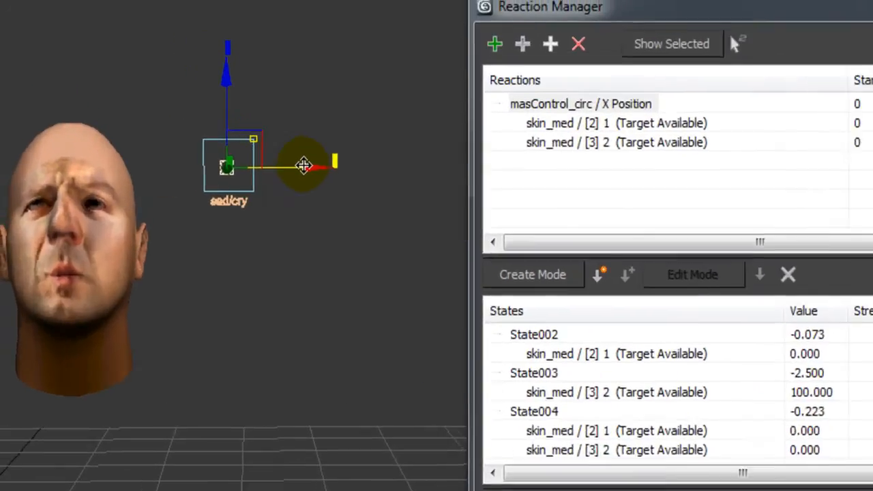
left_click_drag(240, 126, 261, 127)
left_click_drag(386, 200, 387, 200)
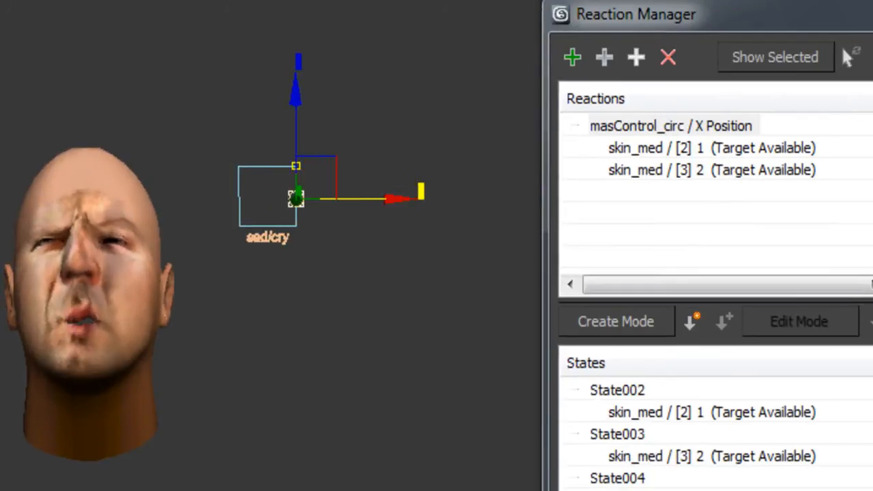
left_click_drag(373, 199, 349, 202)
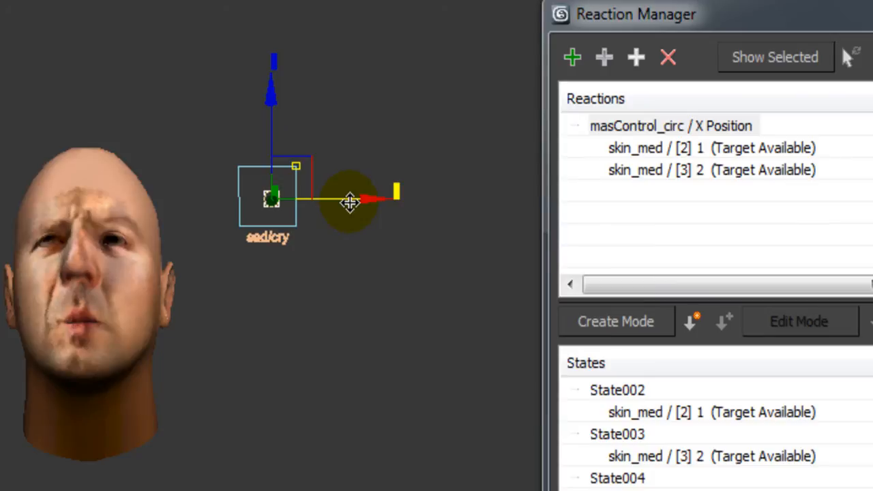
mouse_move(349, 202)
left_mouse_down()
mouse_move(315, 210)
mouse_move(381, 203)
mouse_move(306, 211)
mouse_move(384, 222)
mouse_move(270, 227)
mouse_move(372, 225)
mouse_move(329, 222)
mouse_move(352, 220)
mouse_move(345, 218)
left_mouse_up()
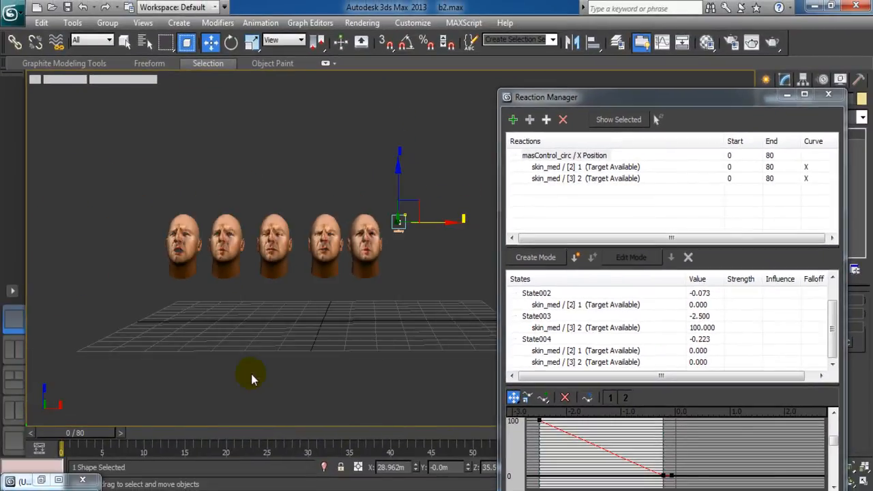
Nudge the joystick control down along Z to test vertical motion, framing the heads.
middle_click_drag(251, 374, 302, 369)
scroll(236, 365, "up", 5)
scroll(240, 364, "down", 3)
left_click_drag(415, 171, 421, 197)
left_click_drag(419, 154, 420, 161)
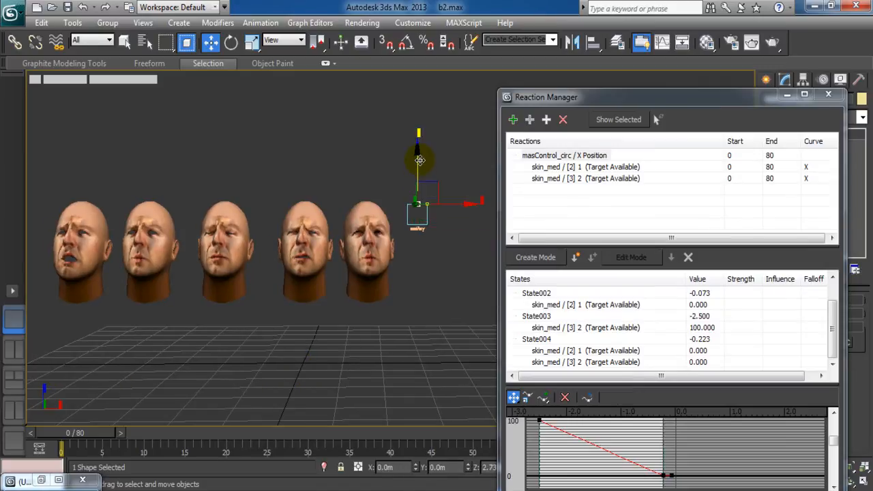
middle_click_drag(387, 306, 346, 317)
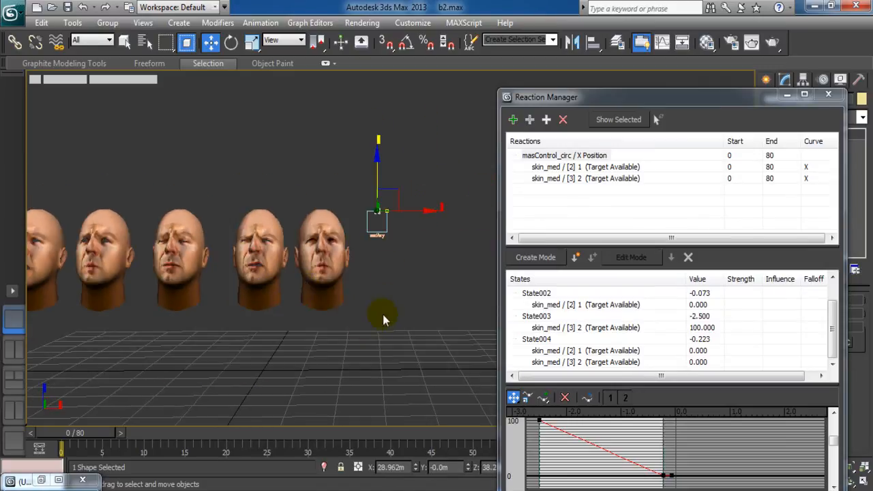
scroll(412, 325, "up", 3)
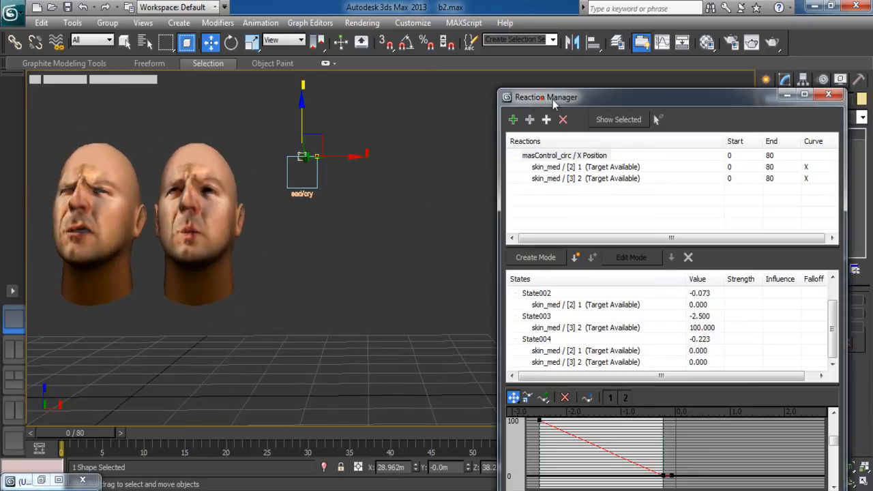
Maximize, restore and drag the Reaction Manager over to the right edge of the screen.
left_click_drag(542, 98, 647, 102)
double_click(646, 102)
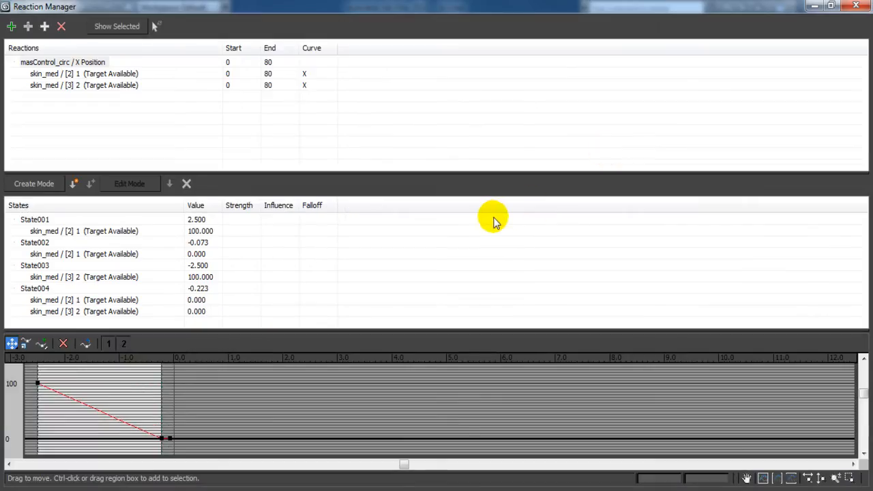
left_click(831, 6)
left_click_drag(531, 170, 204, 42)
double_click(493, 35)
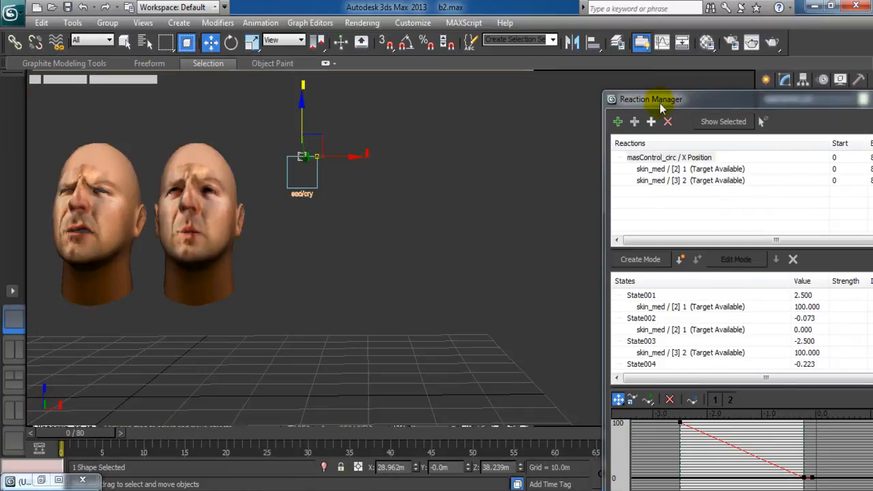
left_click_drag(698, 107, 716, 104)
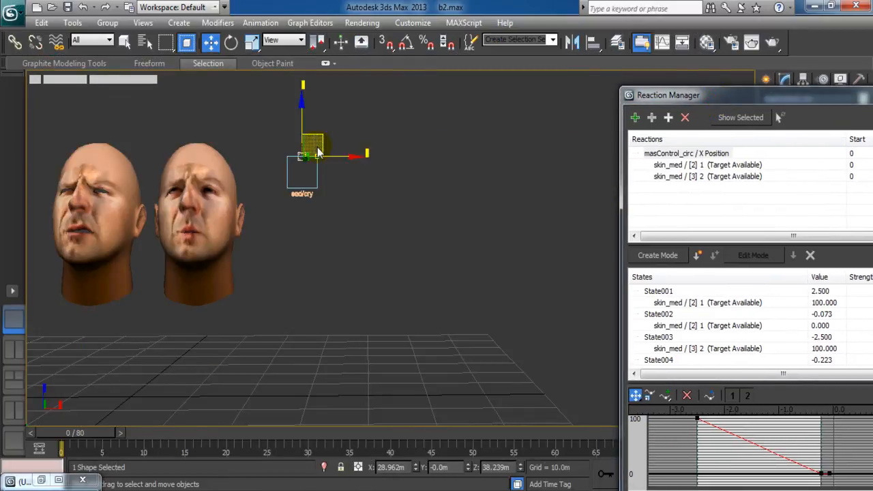
middle_click_drag(345, 220, 355, 223)
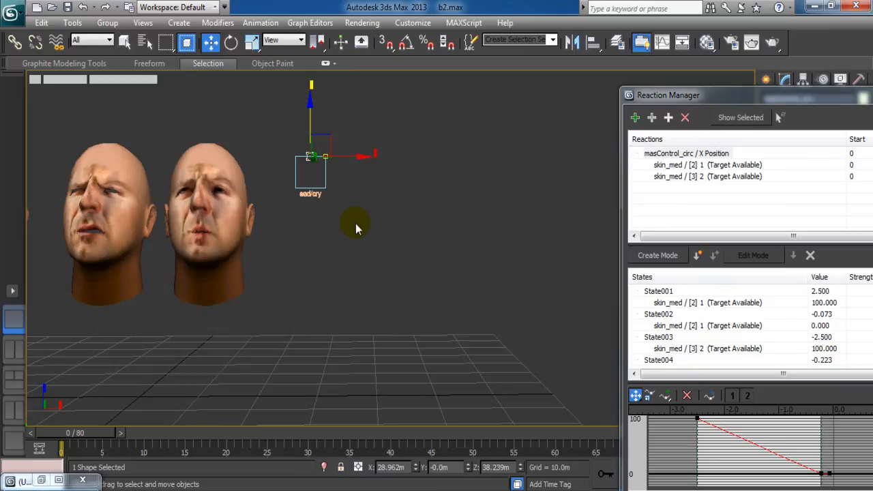
Move the sad/cry control circle down to its box bottom, then slightly back up.
left_click_drag(363, 224, 403, 324)
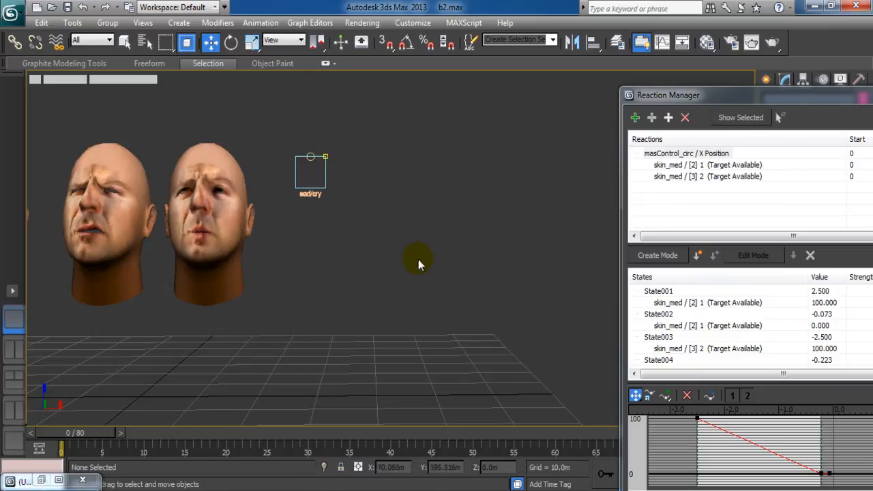
scroll(392, 239, "up", 5)
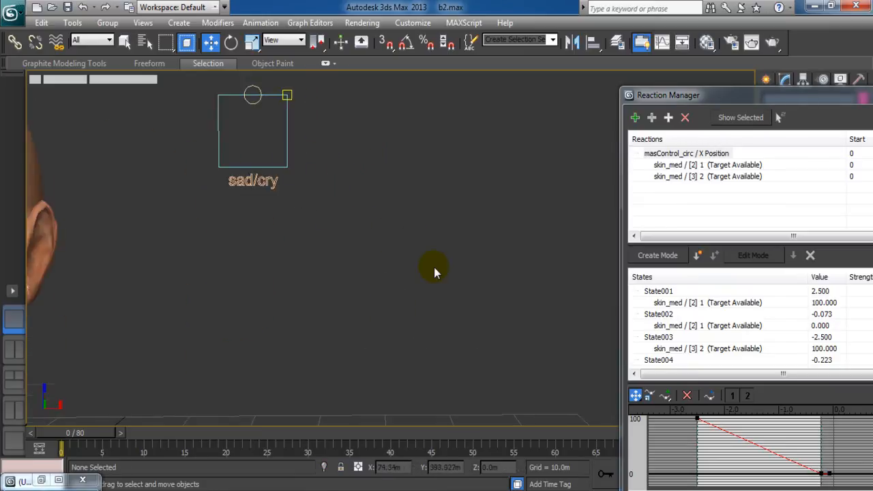
middle_click_drag(396, 237, 461, 276)
scroll(456, 290, "down", 4)
scroll(450, 281, "down", 4)
scroll(461, 277, "up", 8)
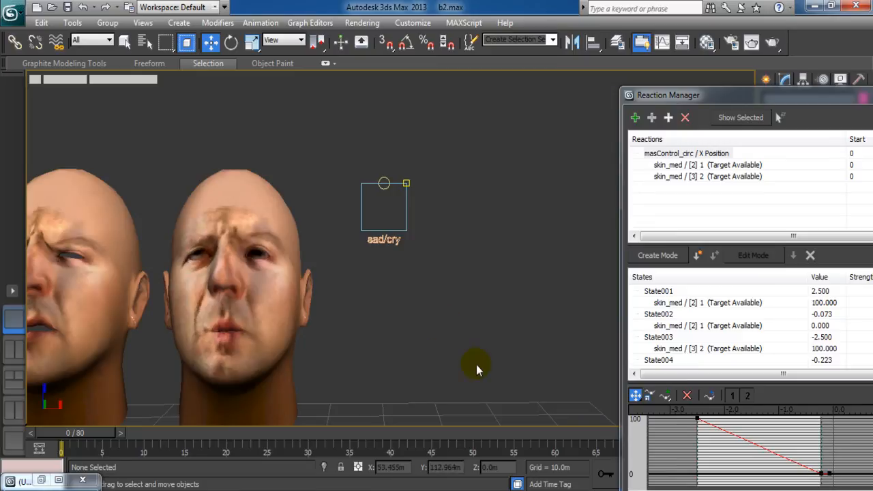
left_click(381, 179)
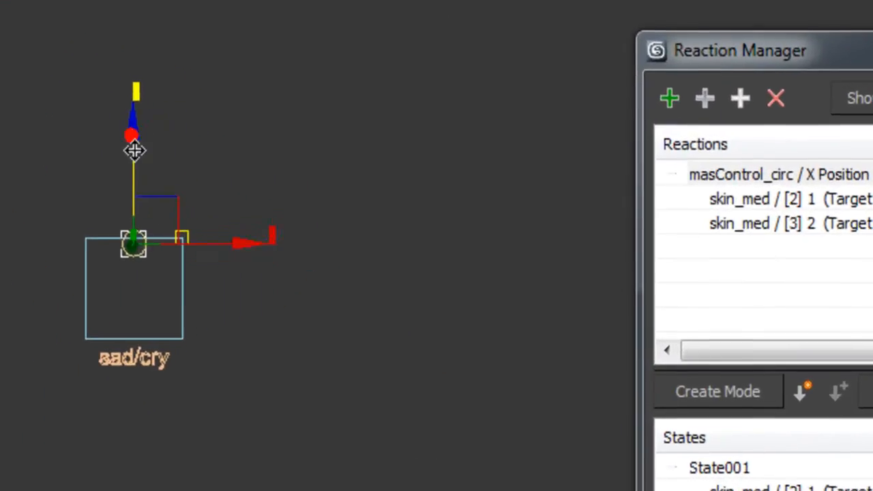
left_click_drag(384, 141, 388, 178)
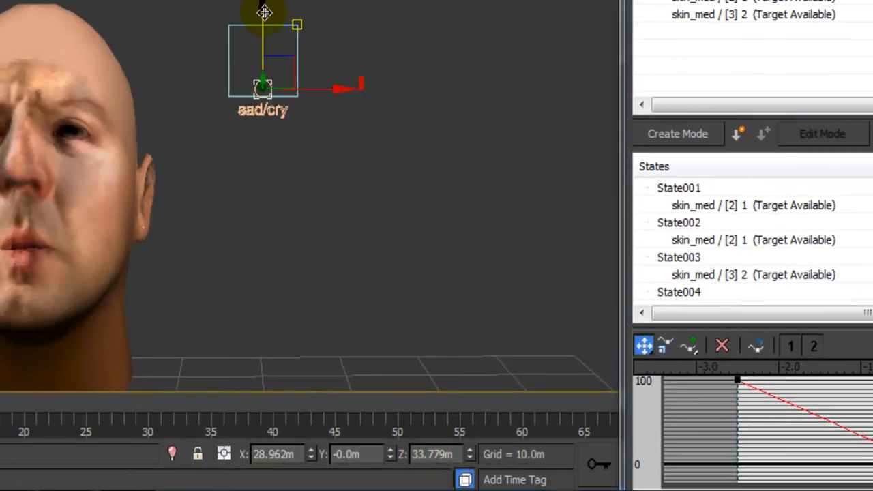
left_click_drag(263, 23, 263, 60)
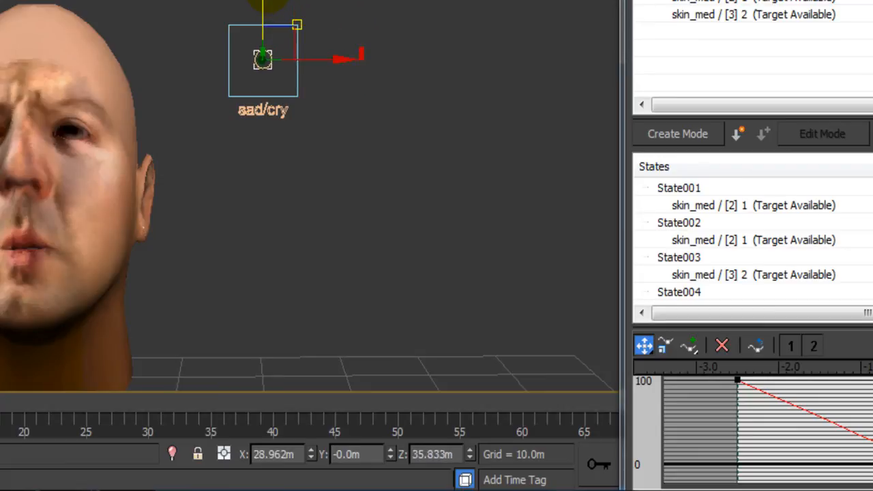
Pan and zoom out to centre all five heads in the view.
middle_click_drag(328, 248, 392, 245)
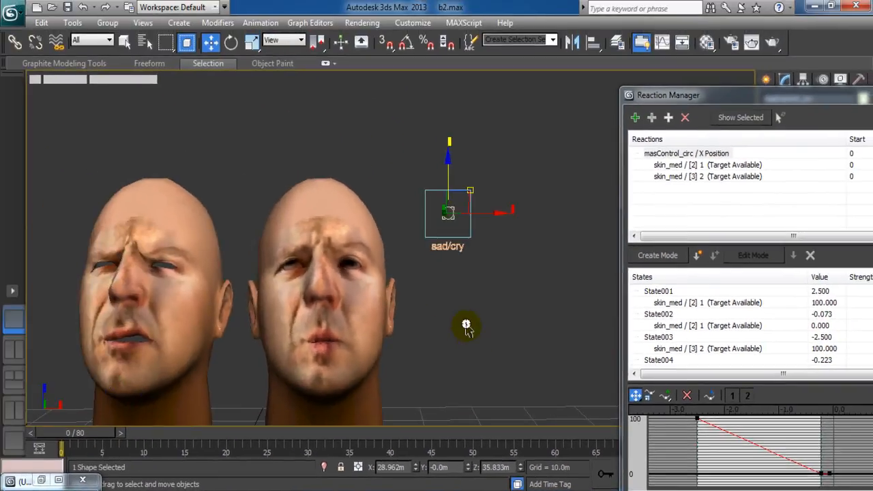
scroll(383, 238, "down", 4)
scroll(463, 325, "down", 3)
middle_click_drag(454, 325, 500, 327)
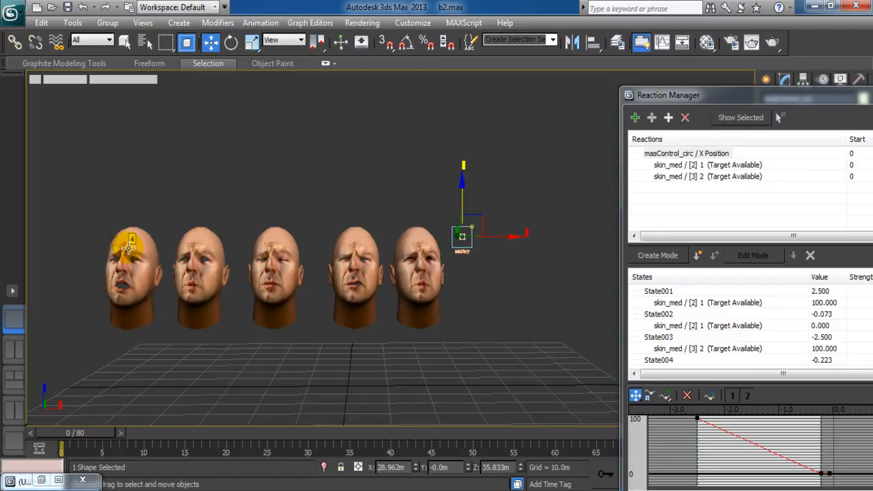
Add masControl_circ's Transform > FK Sub-Control > Position > Y Position as a second master.
left_click(523, 171)
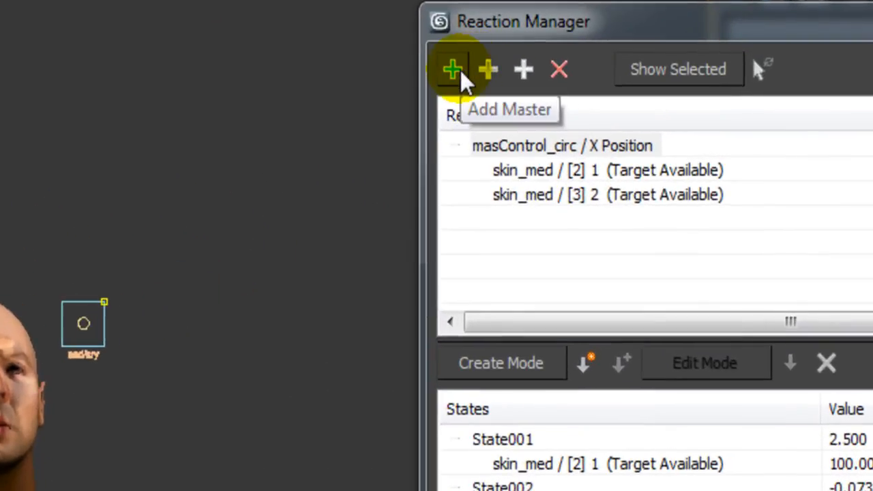
left_click(622, 115)
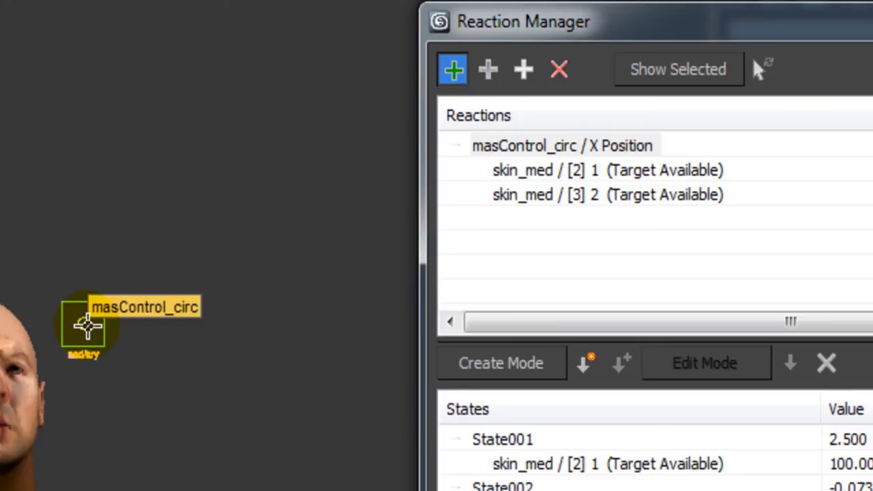
left_click(83, 326)
mouse_move(93, 390)
mouse_move(281, 481)
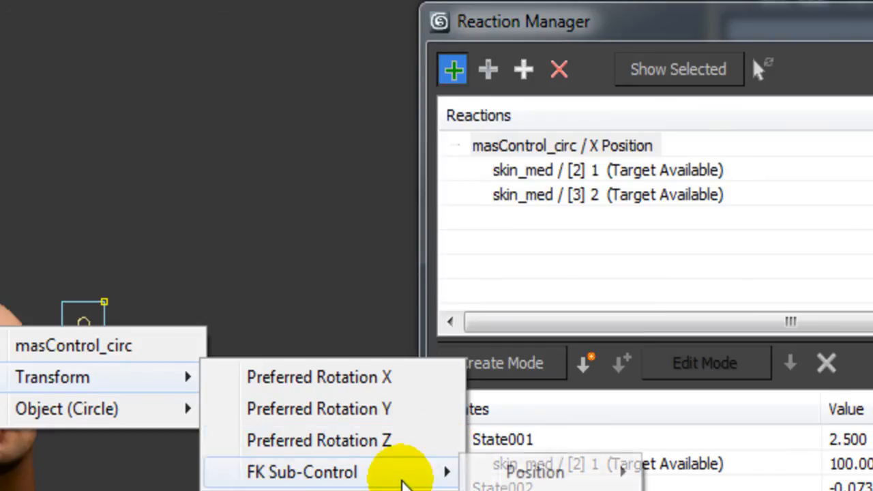
mouse_move(535, 476)
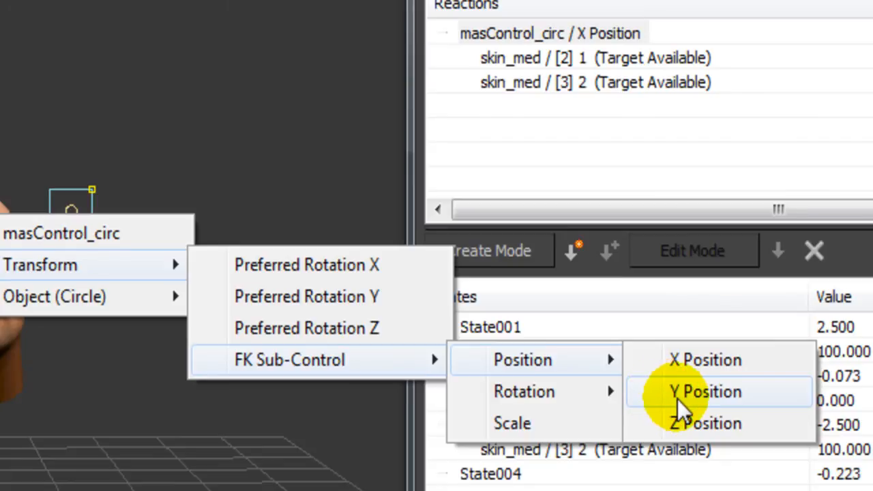
left_click(677, 398)
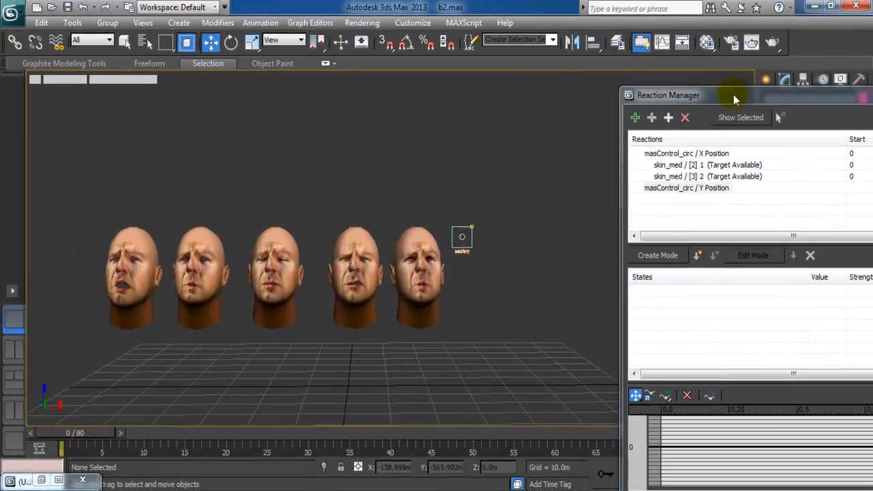
Add skin_med's Morpher channel [4] 3 as the slave of the Y Position master.
left_click_drag(731, 92, 661, 112)
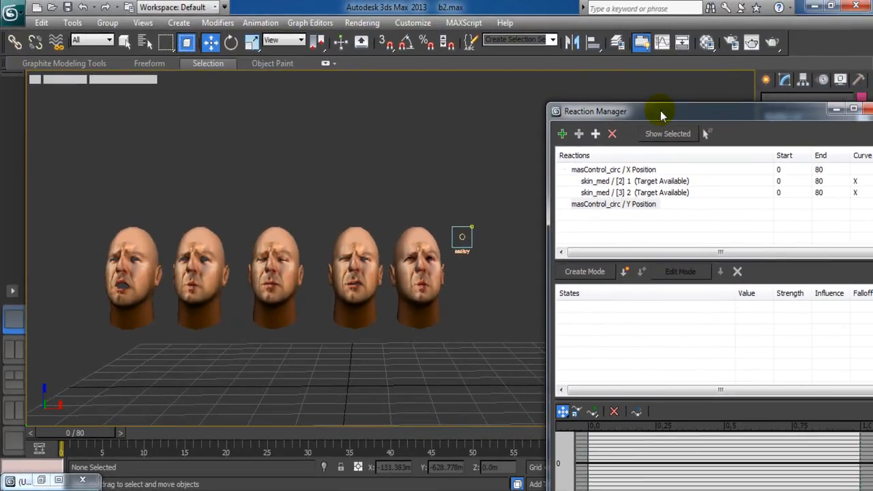
left_click(578, 136)
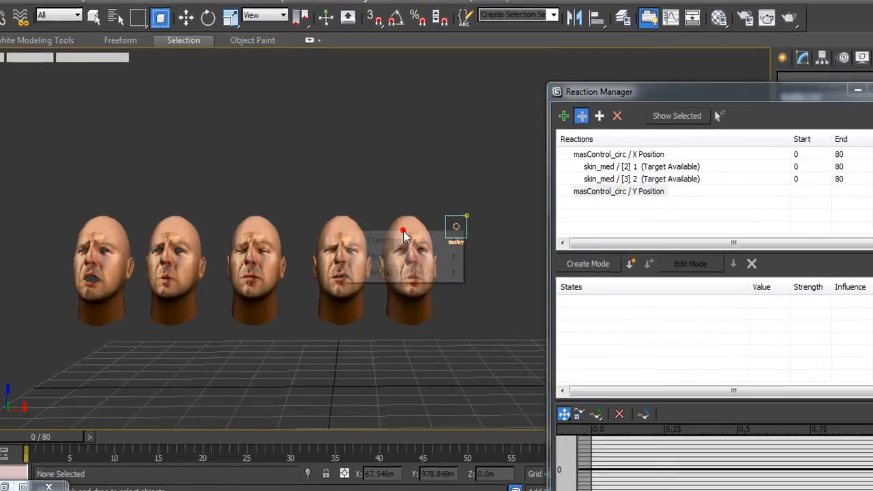
left_click(414, 240)
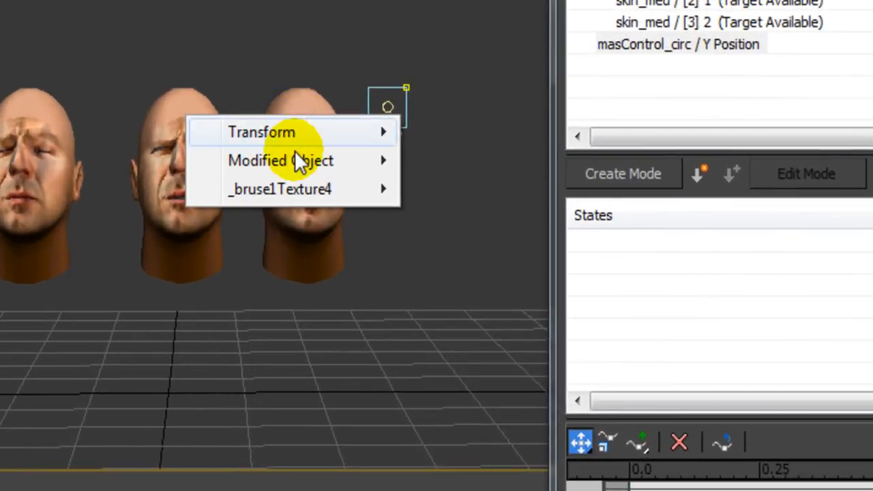
mouse_move(297, 161)
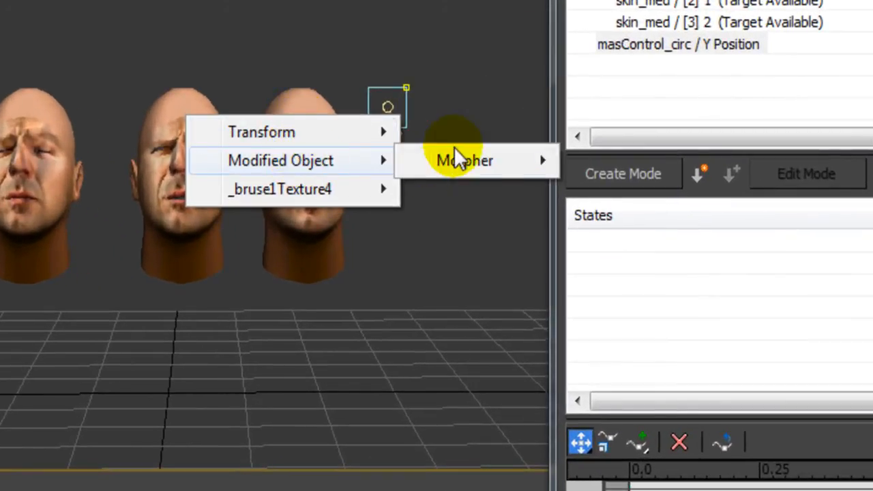
mouse_move(457, 160)
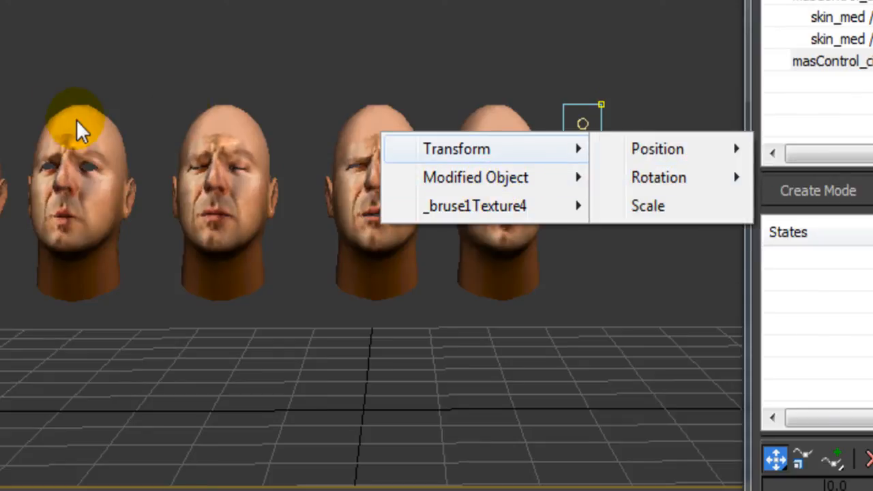
mouse_move(434, 184)
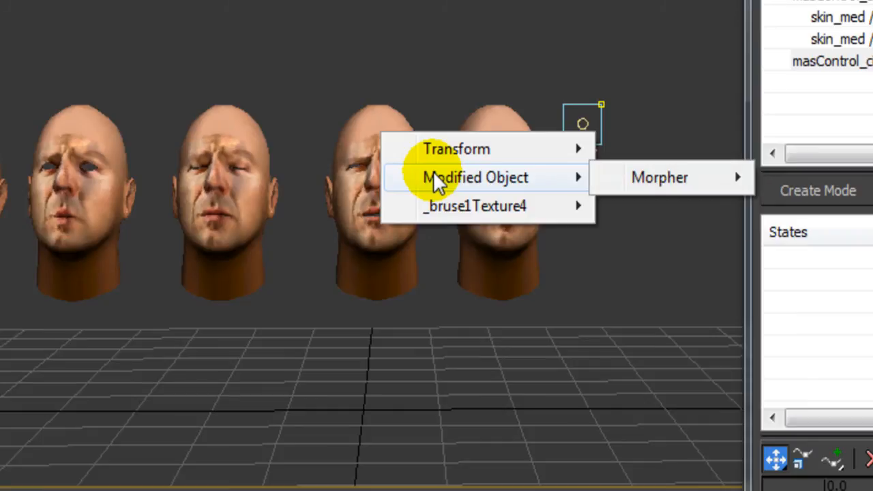
mouse_move(659, 183)
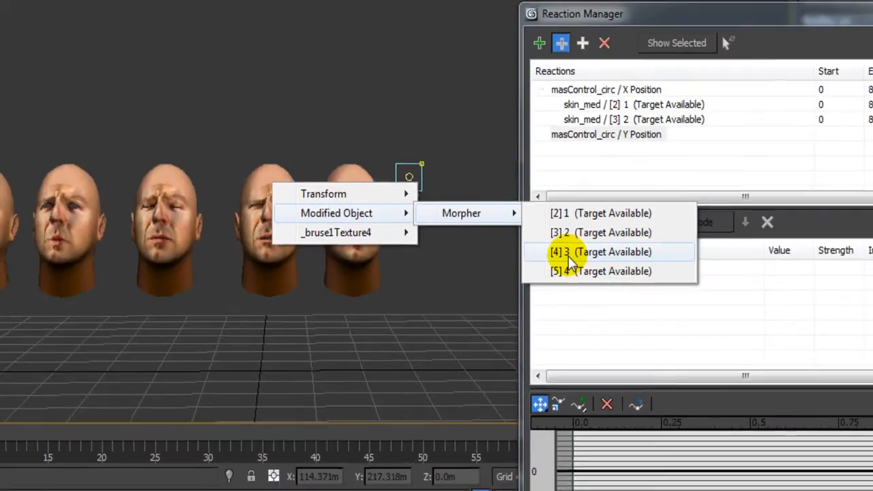
left_click(569, 265)
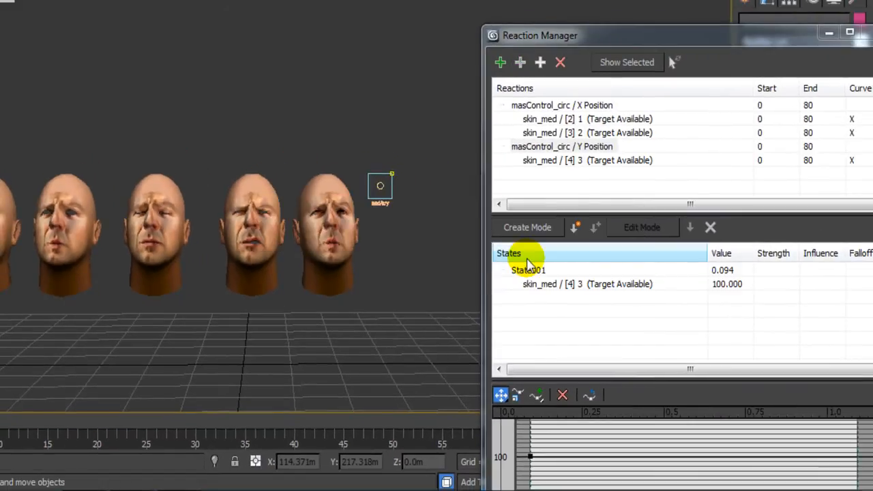
Set State001's trigger value to 2.5.
left_click_drag(742, 35, 686, 15)
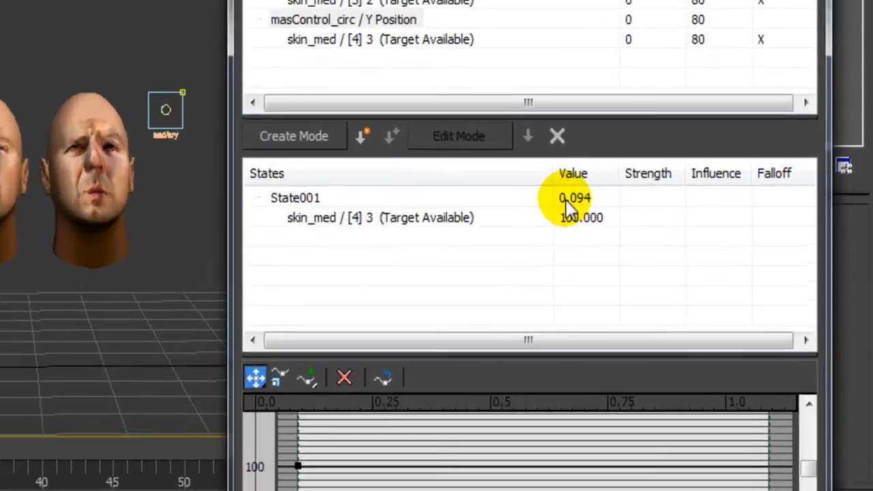
double_click(658, 248)
type("2.5")
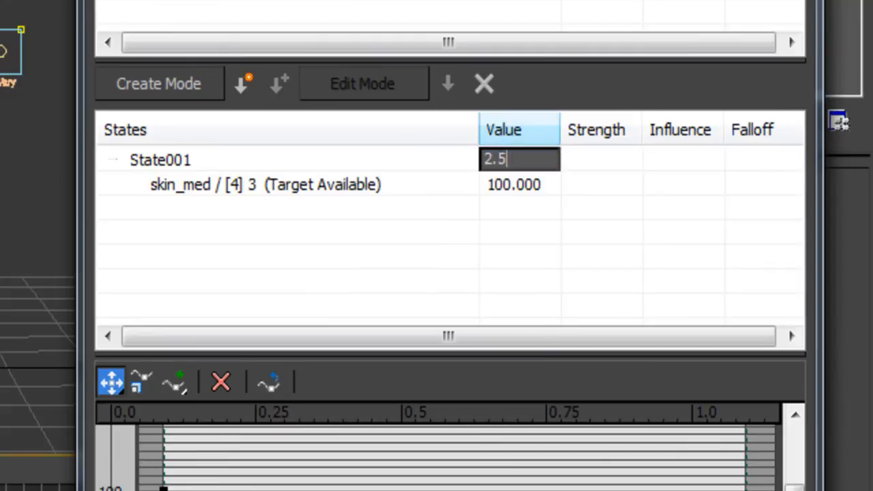
key("Return")
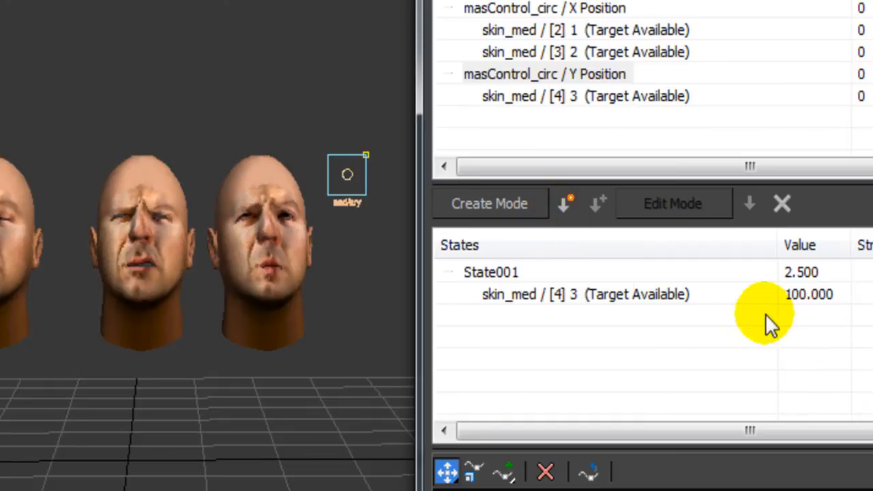
Create State002 and set its skin_med [4] 3 channel value to 0.
left_click(567, 211)
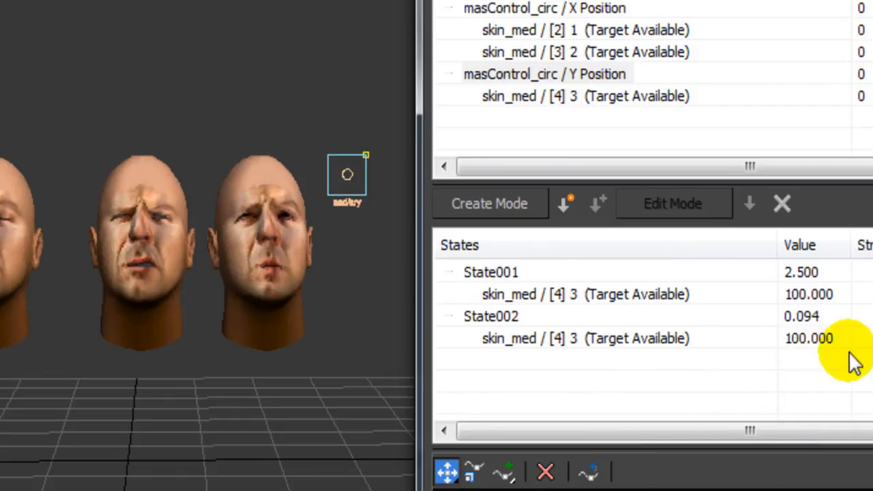
double_click(807, 338)
type("0")
key("Return")
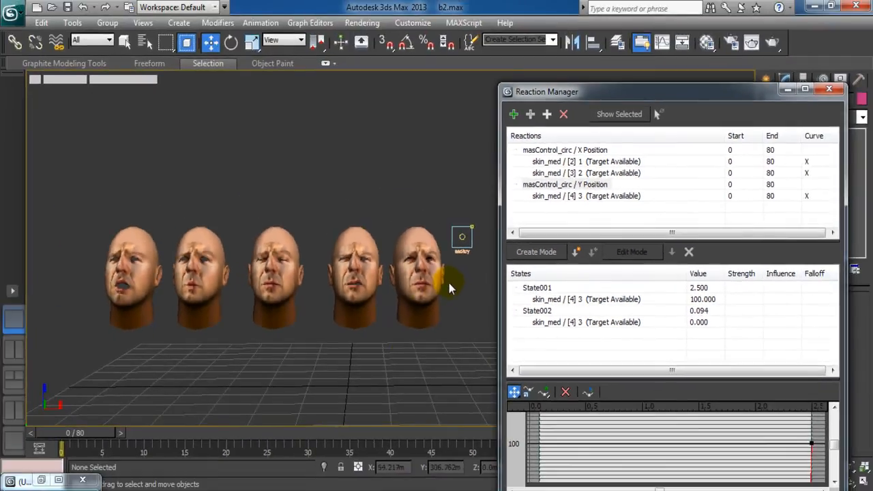
middle_click_drag(363, 364, 346, 366)
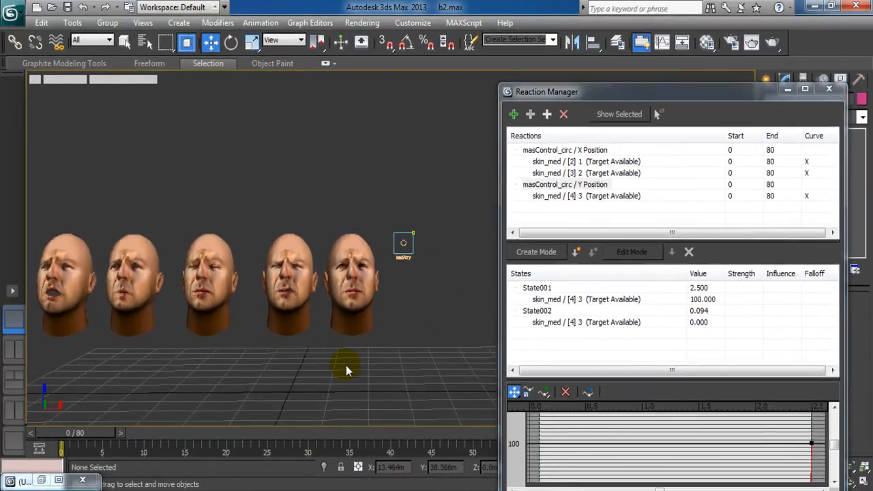
scroll(346, 365, "up", 3)
scroll(340, 290, "up", 1)
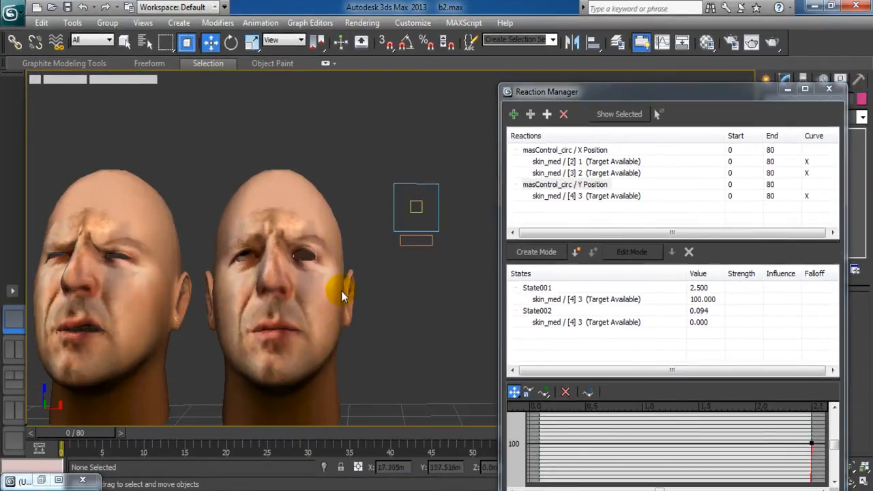
left_click(415, 212)
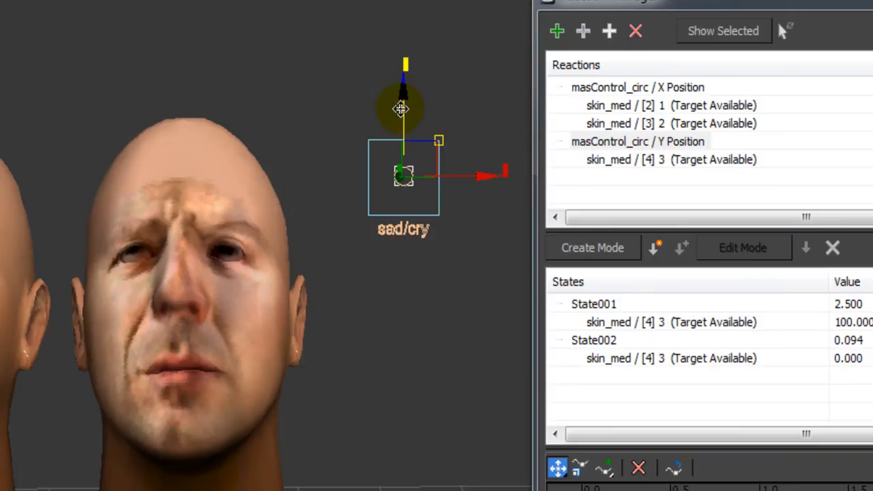
left_click_drag(402, 107, 404, 236)
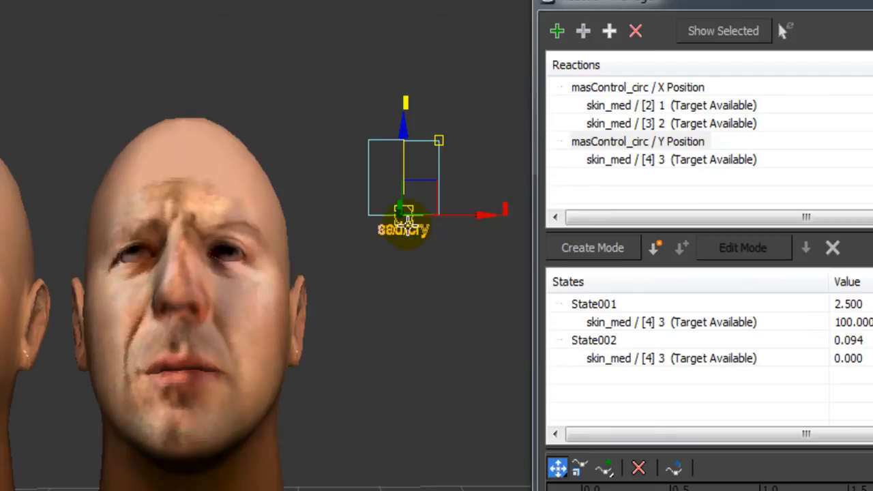
mouse_move(379, 379)
middle_mouse_down()
mouse_move(410, 374)
mouse_move(364, 372)
middle_mouse_up()
scroll(410, 373, "down", 4)
scroll(400, 369, "up", 6)
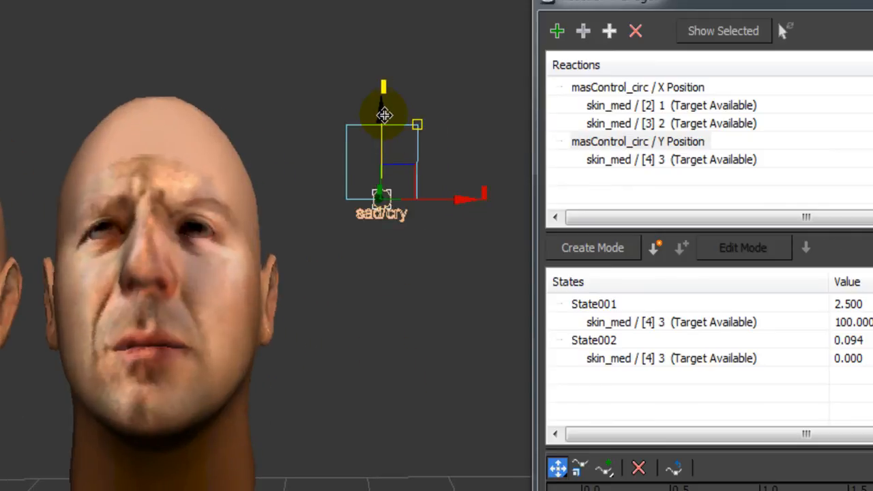
left_click(404, 303)
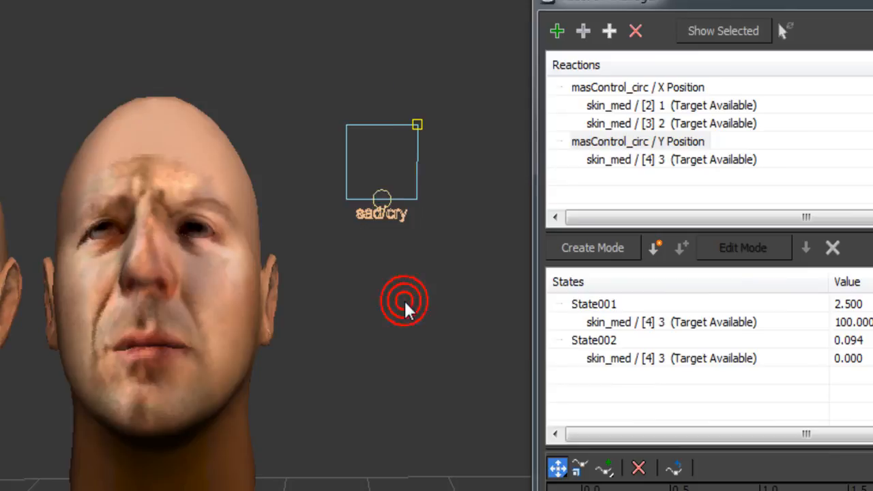
left_click(383, 192)
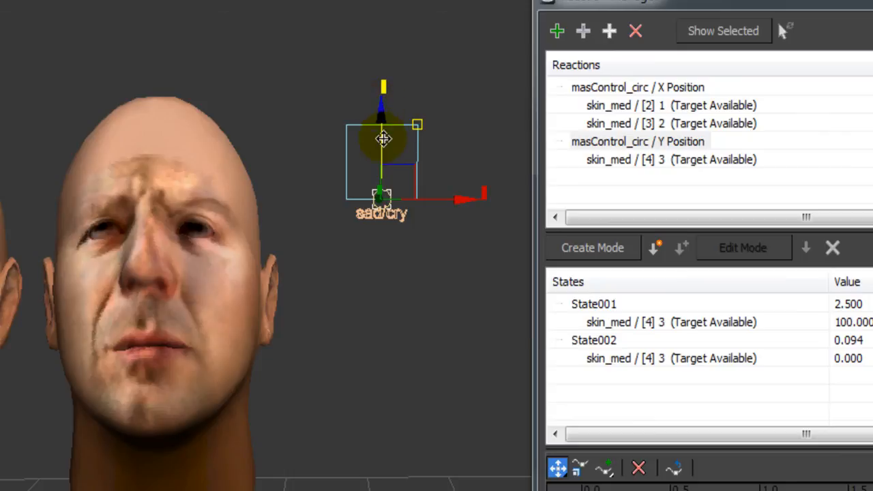
left_click_drag(383, 113, 383, 86)
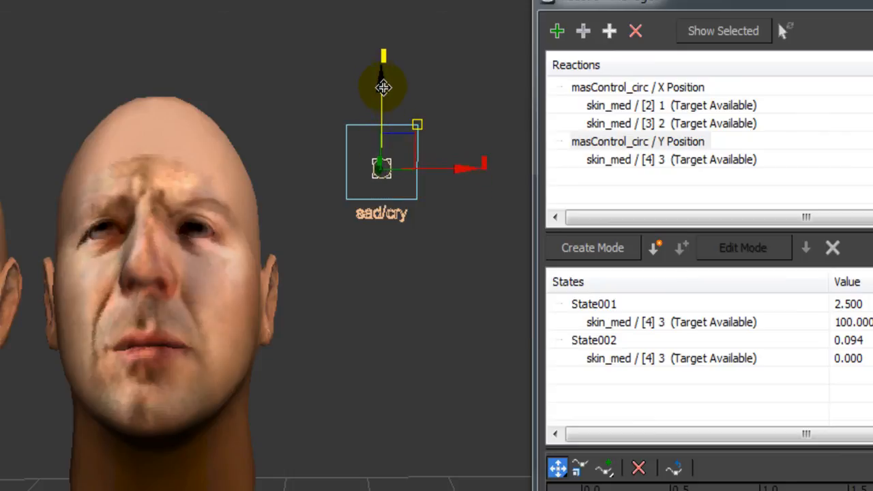
left_click(471, 334)
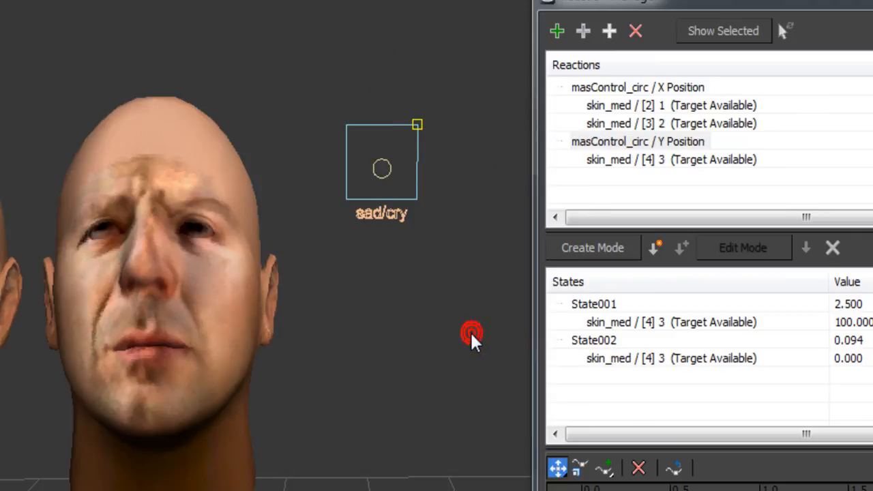
middle_click_drag(485, 330, 483, 327)
scroll(480, 327, "up", 1)
scroll(478, 327, "down", 4)
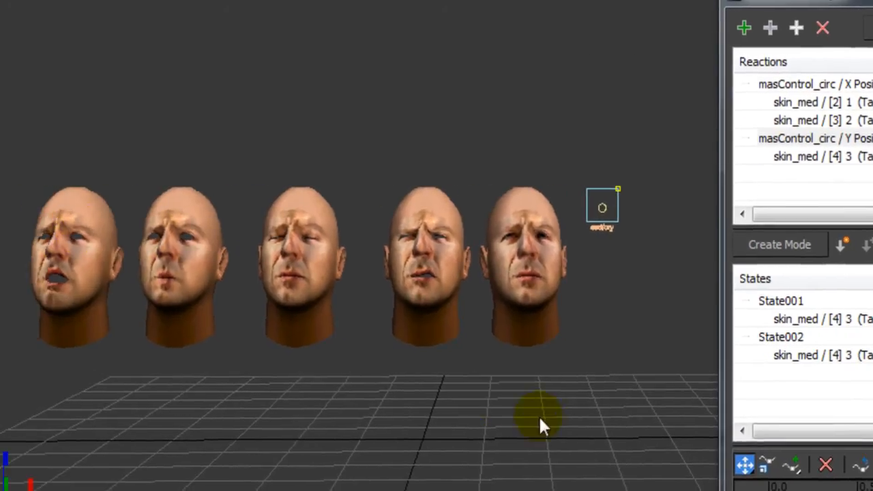
middle_click_drag(334, 421, 332, 419)
Add the sad/cry control circle's Transform > FK Sub-Control > Position > Y Position as master.
scroll(326, 425, "up", 3)
scroll(510, 422, "up", 4)
middle_click_drag(510, 423, 558, 412)
scroll(557, 410, "down", 1)
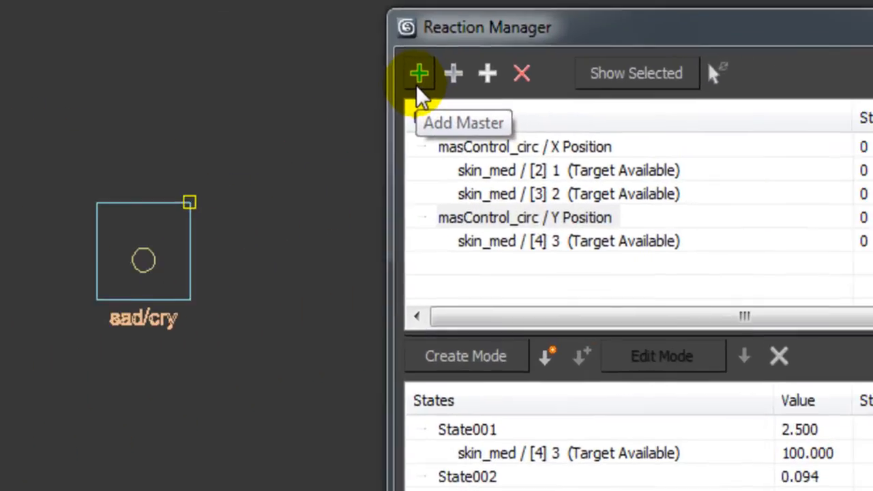
left_click(418, 75)
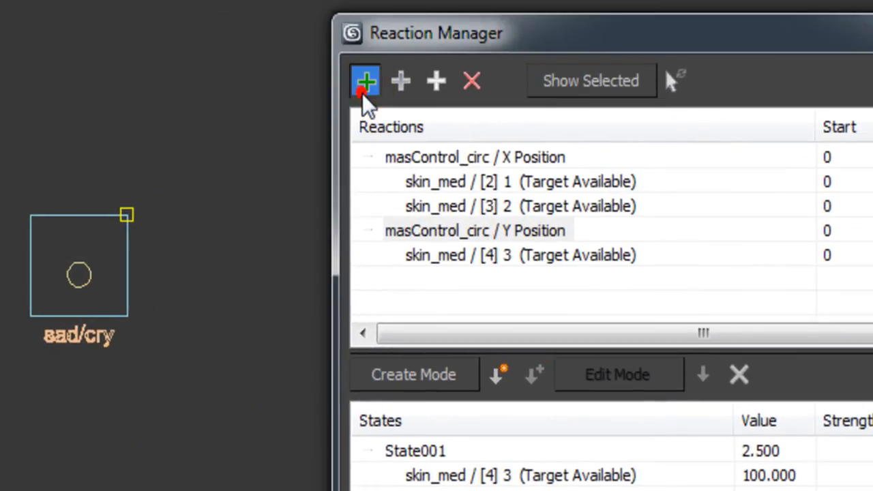
left_click(82, 274)
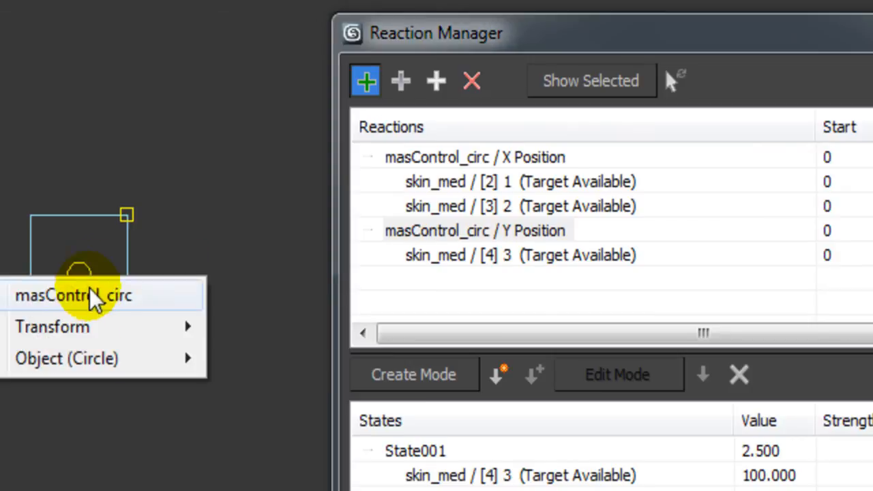
mouse_move(97, 334)
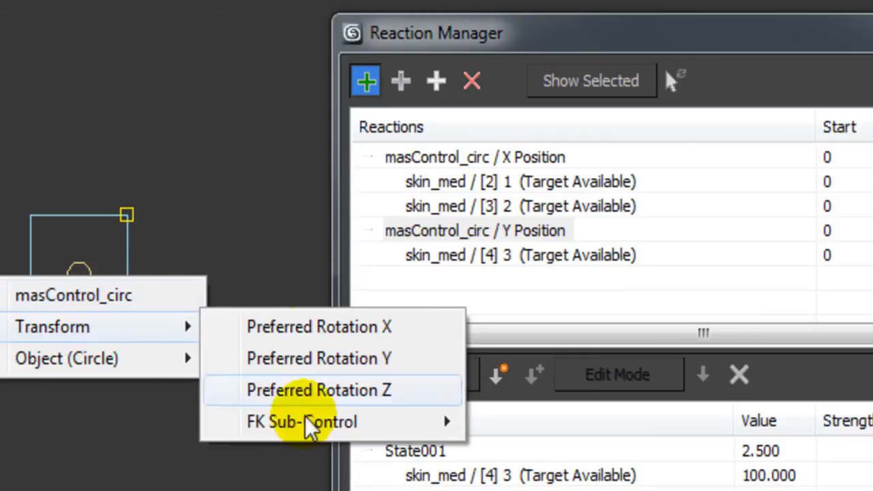
mouse_move(285, 437)
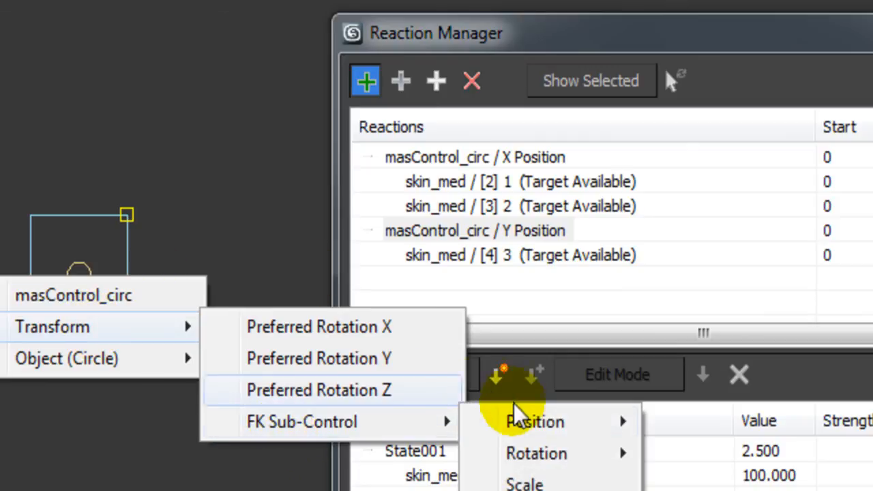
mouse_move(575, 422)
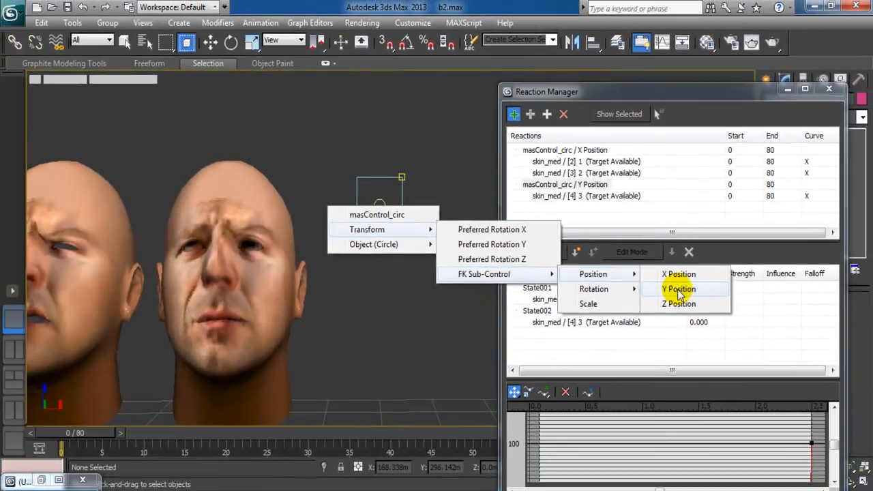
left_click(678, 289)
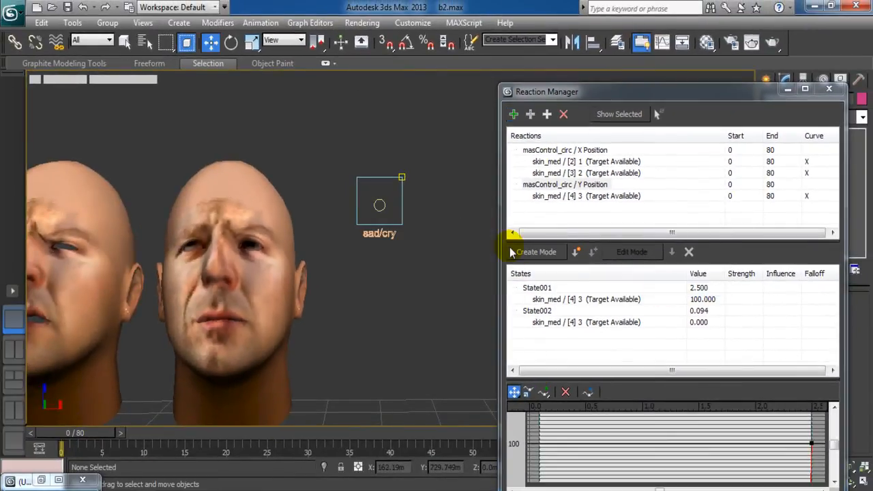
Add skin_med's Morpher channel [5] 4 as a second slave of the Y Position master.
left_click(531, 116)
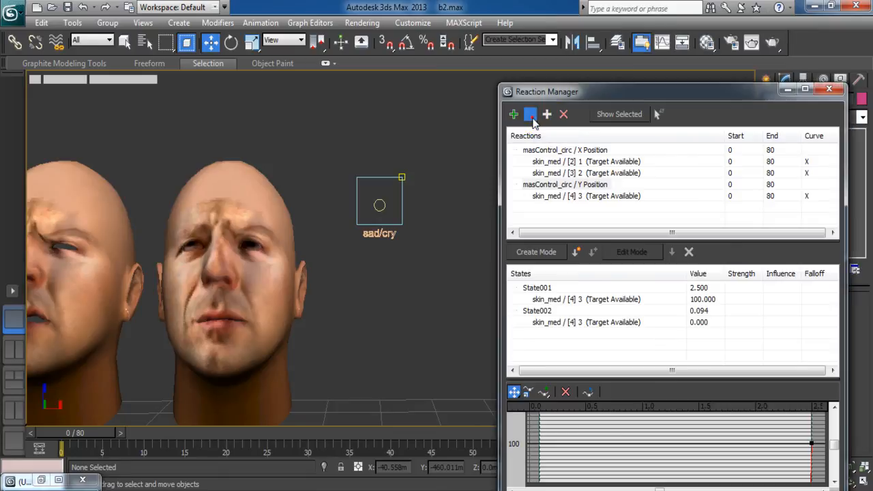
left_click(232, 200)
mouse_move(238, 228)
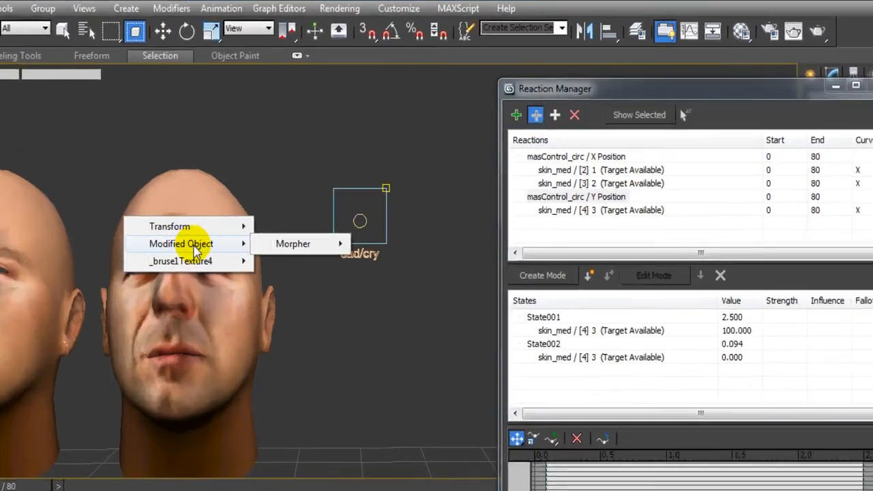
mouse_move(293, 243)
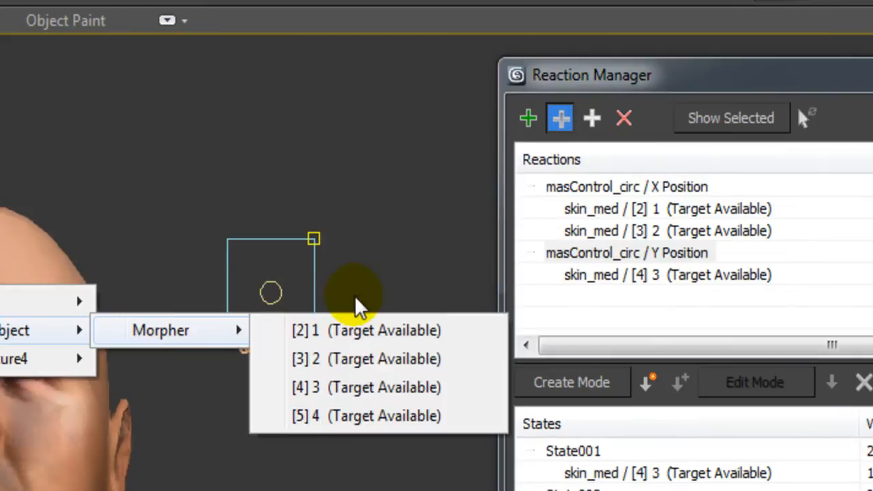
left_click(324, 417)
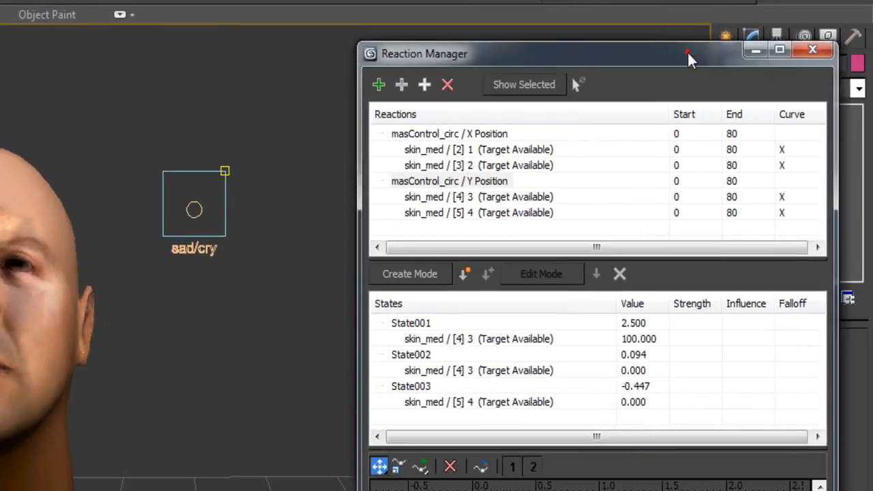
Set State003's trigger value to -2.5 and its [5] 4 channel value to 100.
left_click_drag(687, 51, 649, 0)
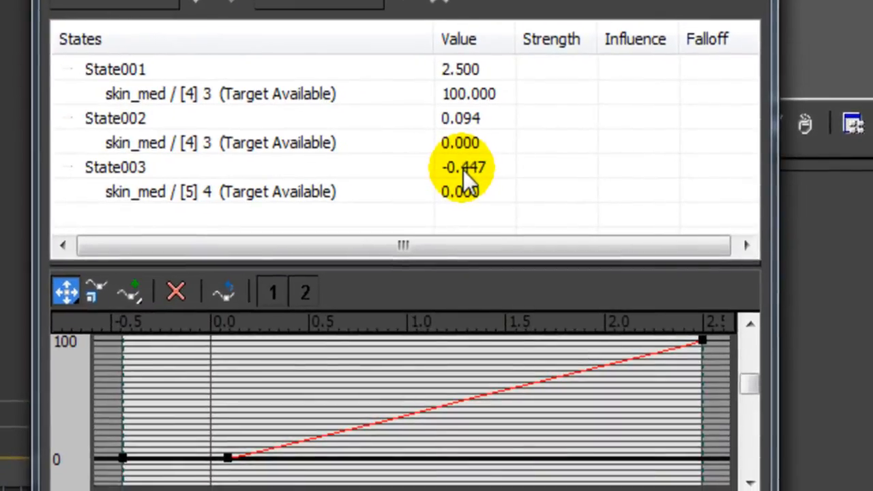
double_click(592, 321)
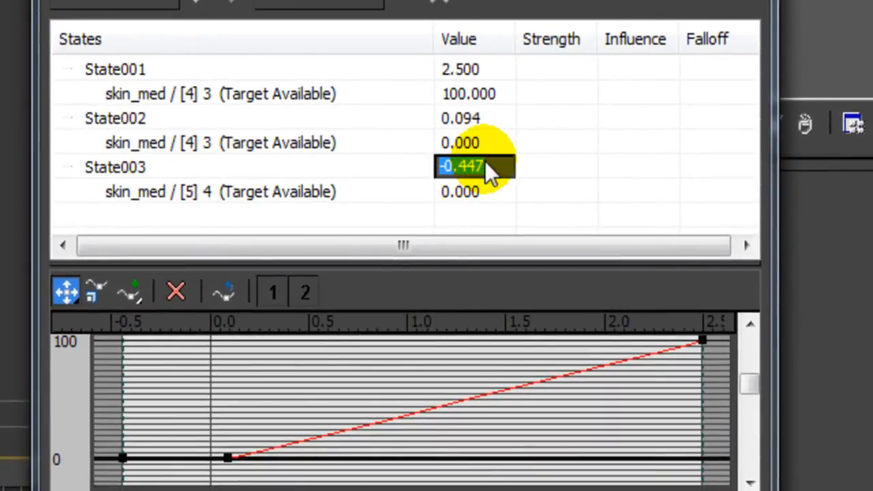
type("-2.")
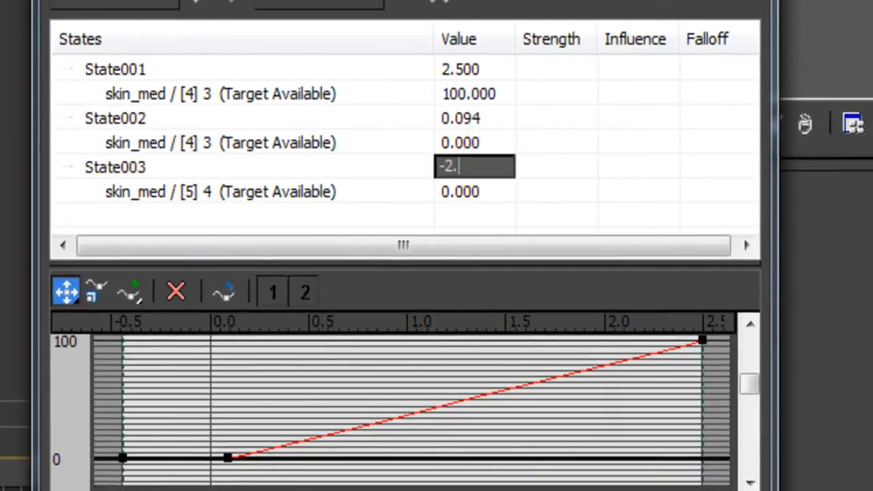
type("5")
key("Return")
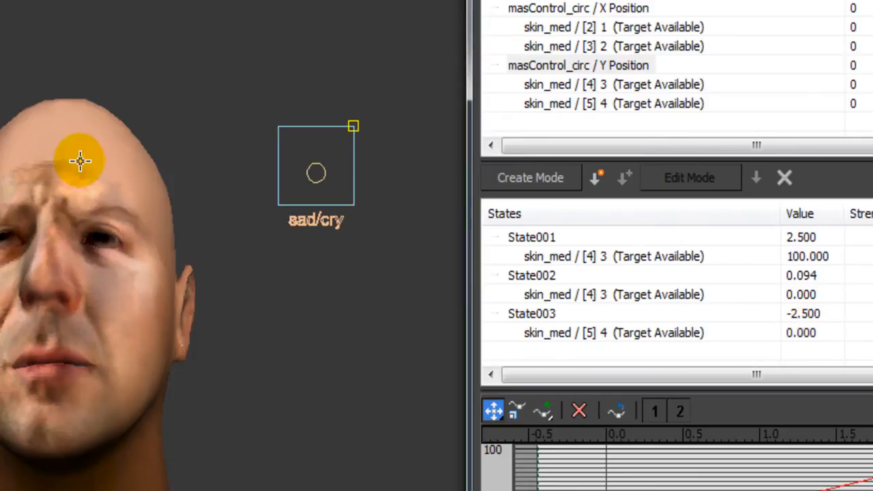
left_click(794, 334)
left_click(795, 334)
type("100")
key("Return")
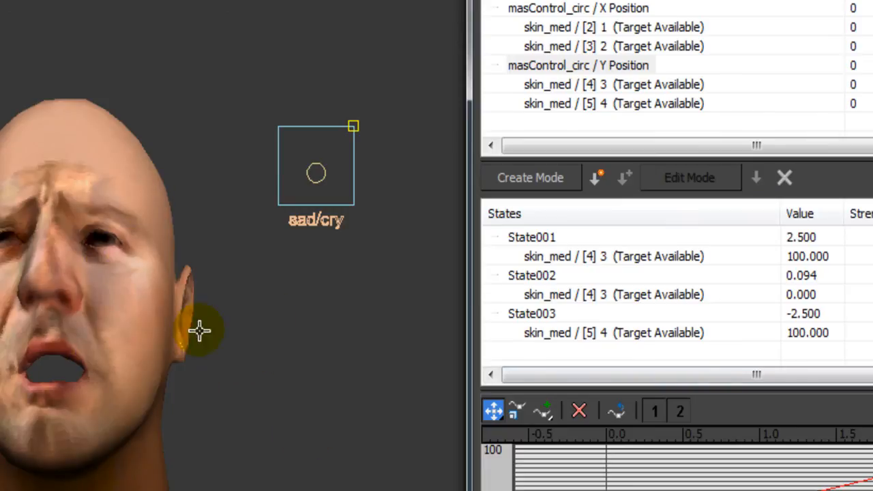
Create State004 with skin_med [5] 4 set to 0, then minimize the Reaction Manager.
left_click(598, 176)
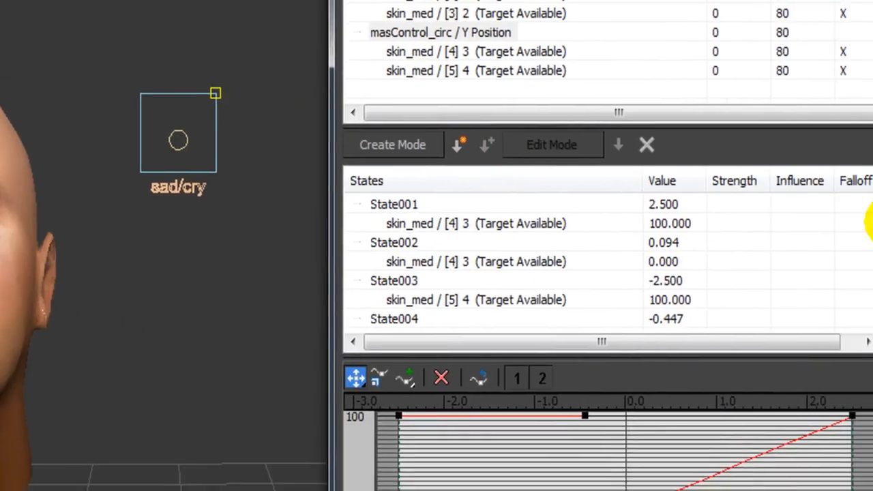
left_click_drag(839, 211, 844, 274)
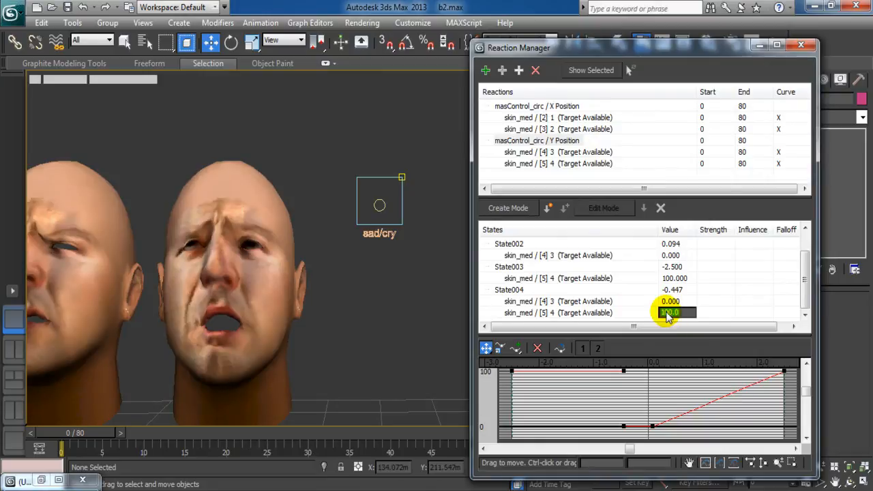
type("0")
key("Return")
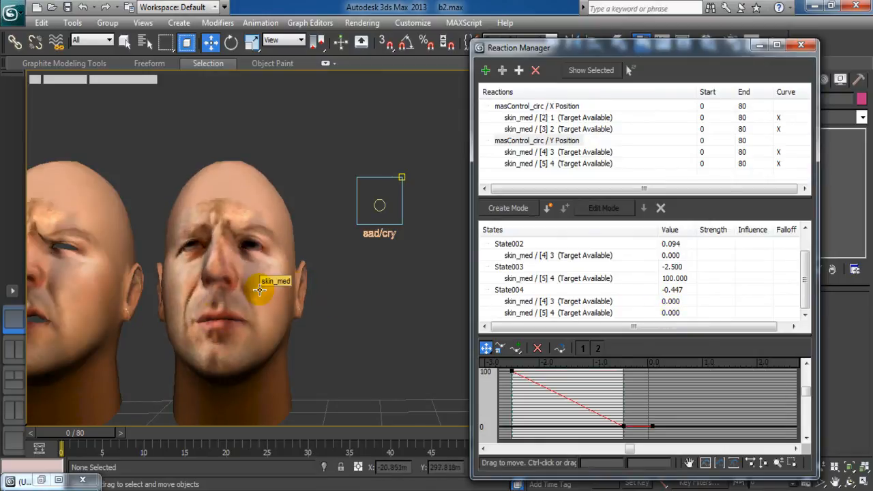
middle_click_drag(301, 391, 340, 368)
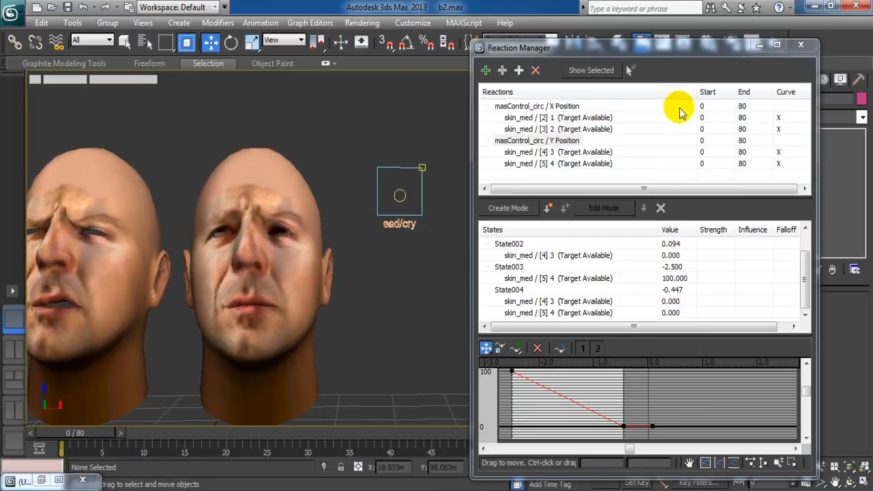
left_click(757, 46)
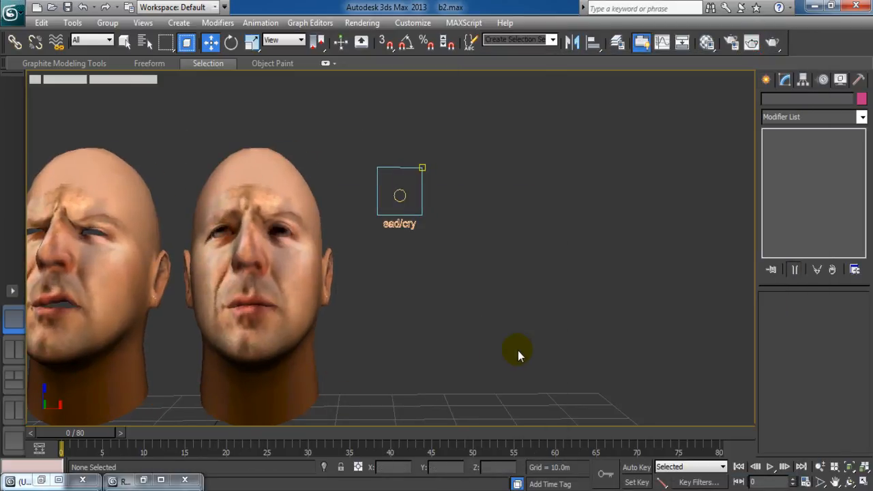
Render the perspective view once, then move the sad/cry circle control up inside its box.
key("shift+q")
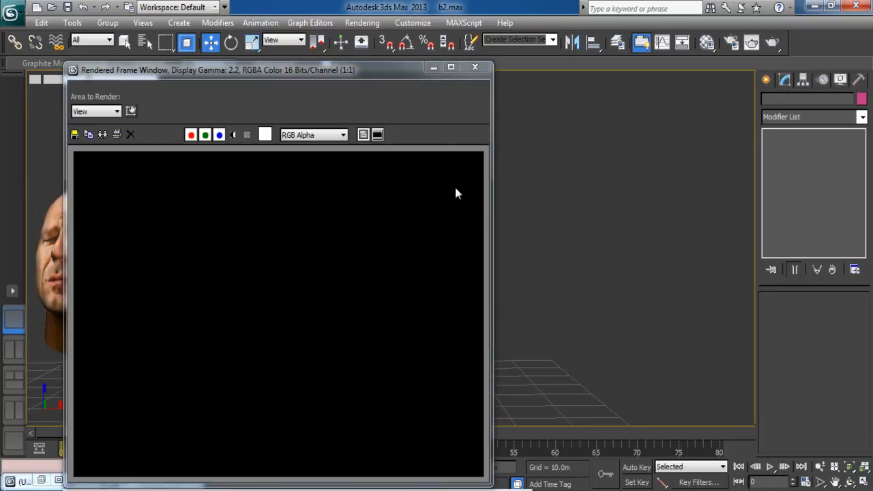
left_click(475, 69)
middle_click_drag(453, 309, 505, 298)
scroll(501, 314, "up", 5)
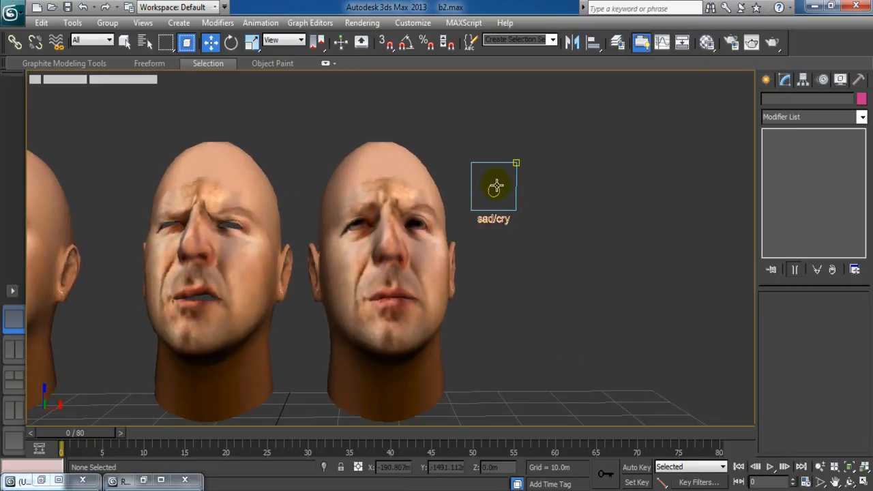
left_click(495, 188)
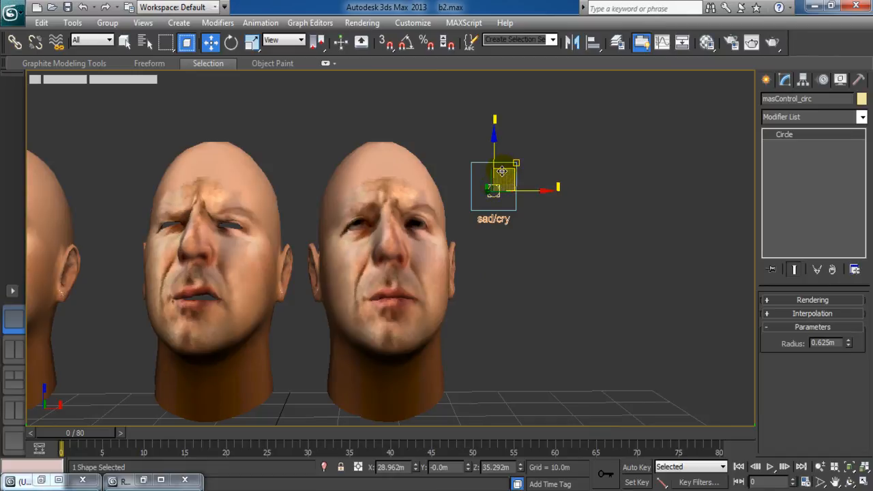
left_click_drag(502, 171, 501, 129)
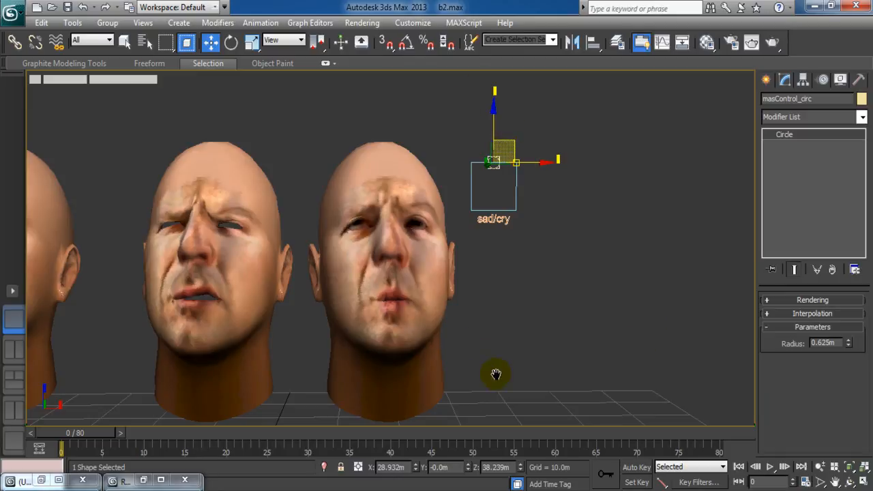
Zoom out and reframe the view around all five heads.
middle_click_drag(495, 376, 541, 366)
scroll(541, 366, "down", 6)
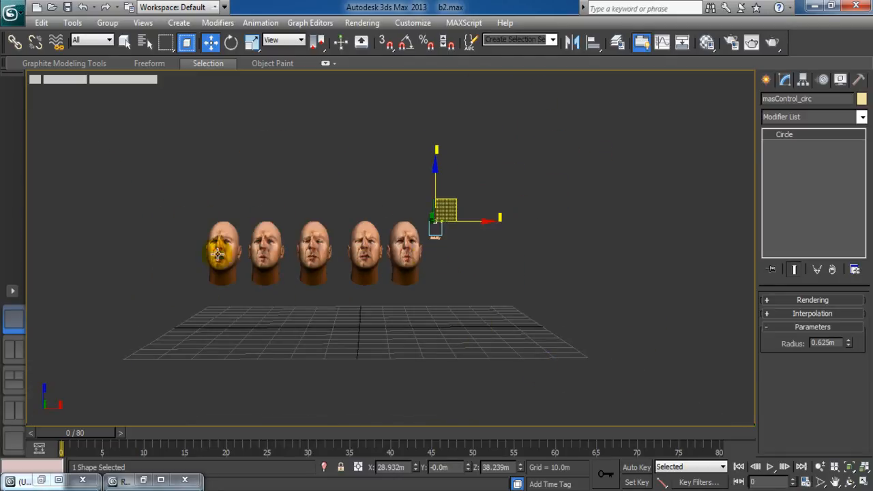
middle_click_drag(280, 323, 344, 333)
middle_click_drag(451, 324, 435, 322)
scroll(436, 321, "up", 3)
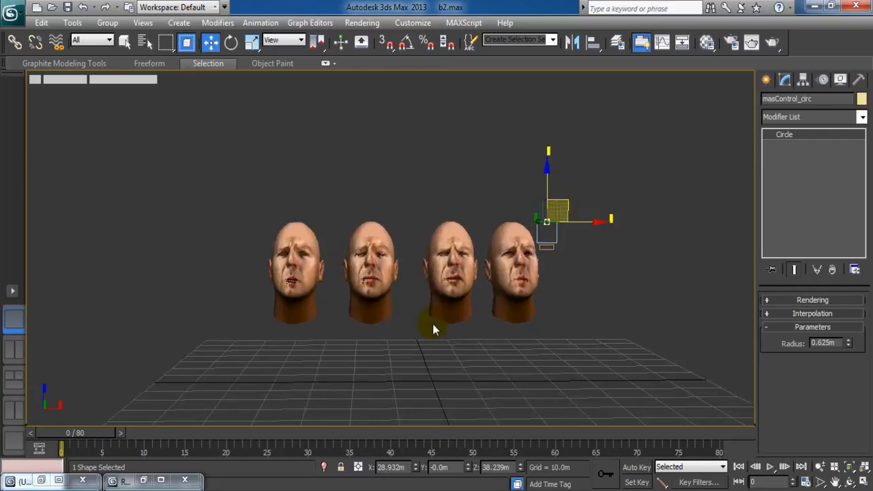
scroll(434, 322, "down", 3)
scroll(433, 324, "up", 3)
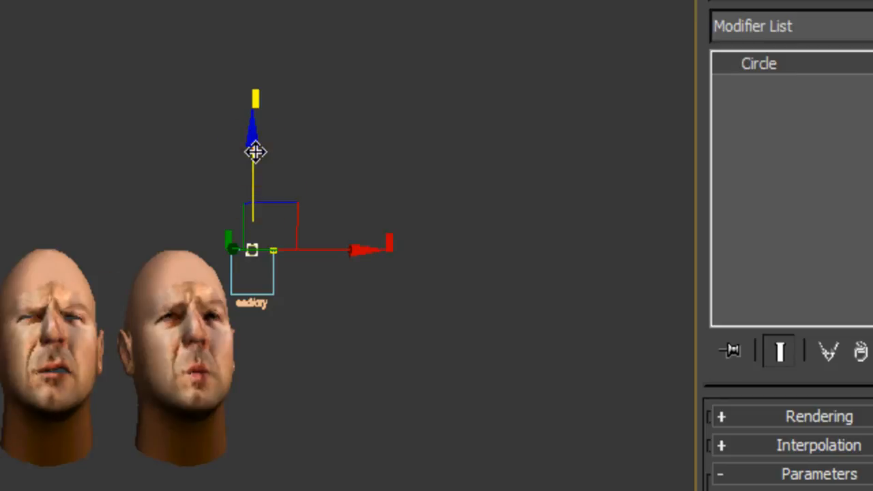
Drag the sad/cry joystick down to open the mouth, then right to the box edge.
left_click_drag(255, 151, 266, 230)
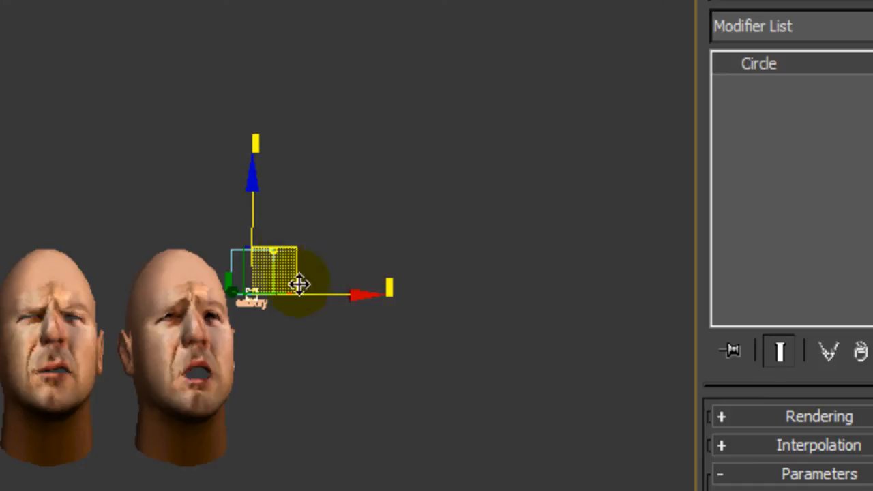
left_click_drag(304, 298, 402, 297)
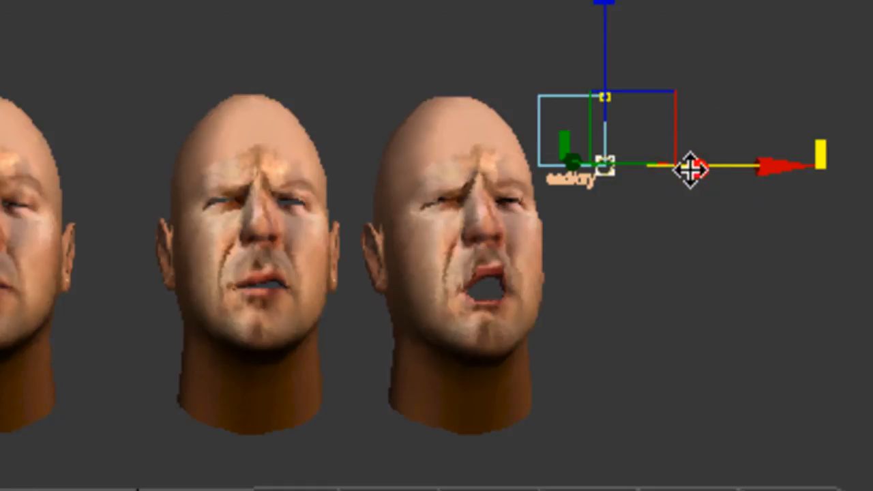
middle_click_drag(741, 80, 502, 57)
scroll(437, 231, "up", 3)
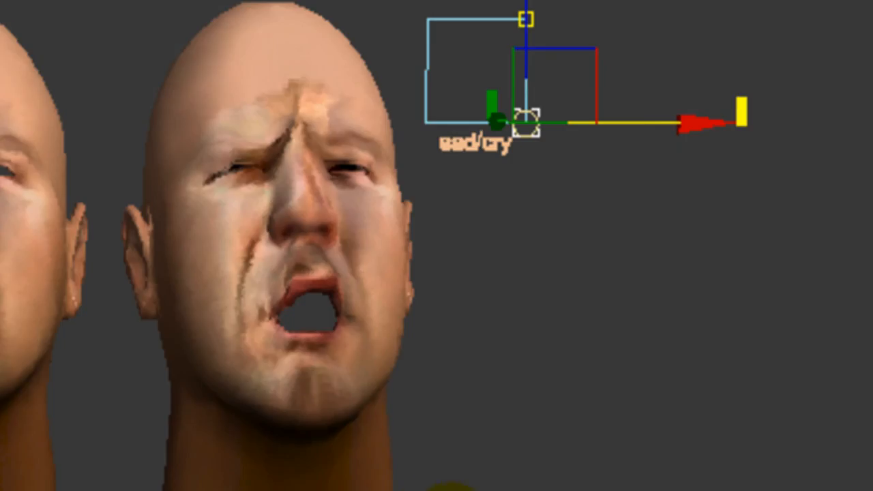
middle_click_drag(506, 490, 415, 485)
scroll(408, 489, "up", 5)
scroll(407, 482, "down", 5)
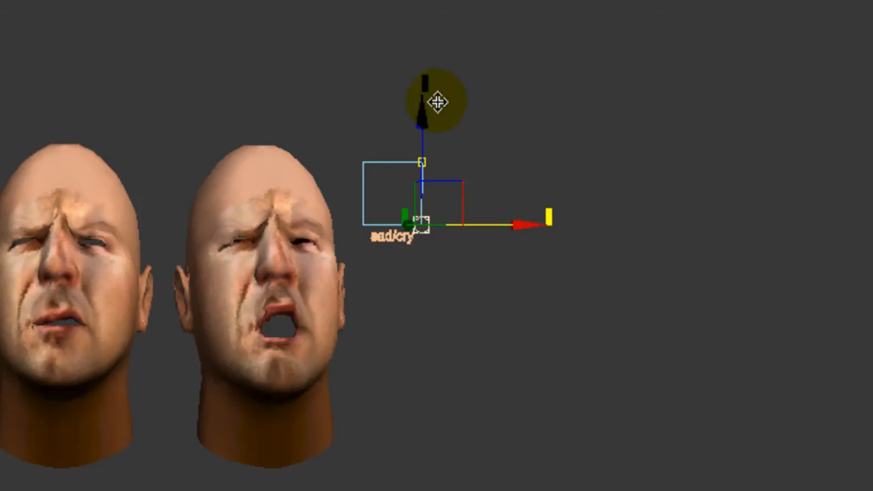
Slide the joystick left, then up and right, checking the heads shift between sad and crying.
left_click_drag(459, 176, 416, 176)
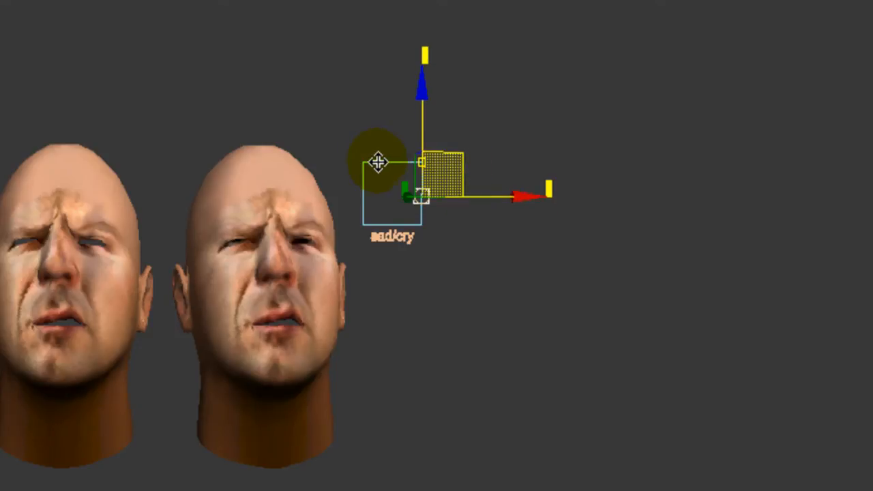
mouse_move(404, 207)
left_mouse_down()
mouse_move(393, 201)
mouse_move(447, 198)
mouse_move(413, 206)
mouse_move(392, 179)
mouse_move(432, 140)
mouse_move(444, 195)
mouse_move(381, 192)
mouse_move(407, 197)
left_mouse_up()
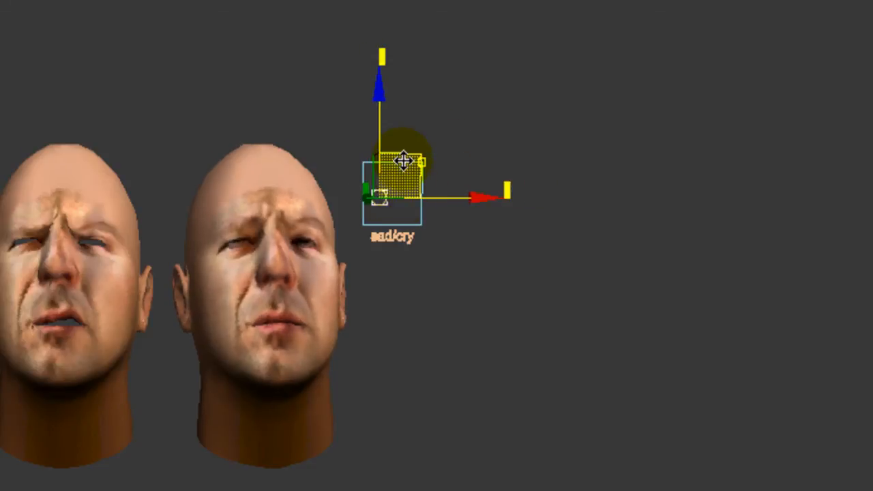
mouse_move(403, 163)
left_mouse_down()
mouse_move(422, 186)
mouse_move(411, 136)
mouse_move(414, 155)
left_mouse_up()
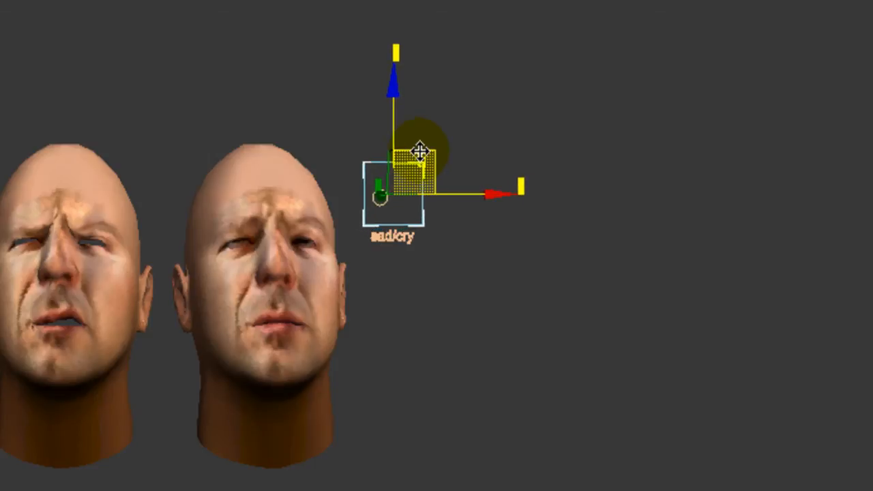
left_click(485, 370)
left_click(389, 213)
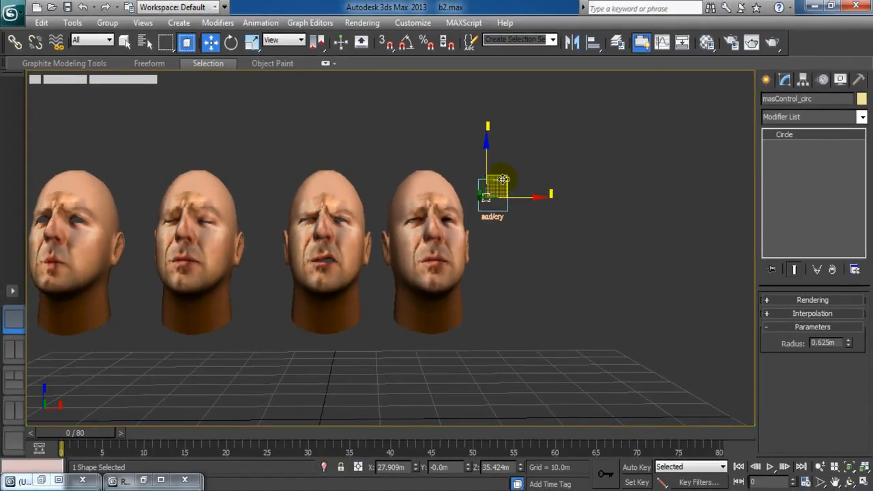
mouse_move(503, 179)
left_mouse_down()
mouse_move(501, 190)
mouse_move(522, 154)
mouse_move(524, 188)
mouse_move(502, 166)
mouse_move(515, 168)
mouse_move(518, 195)
mouse_move(503, 185)
mouse_move(518, 199)
mouse_move(496, 198)
mouse_move(510, 174)
mouse_move(520, 199)
mouse_move(505, 190)
mouse_move(508, 182)
left_mouse_up()
middle_click_drag(400, 234, 477, 285)
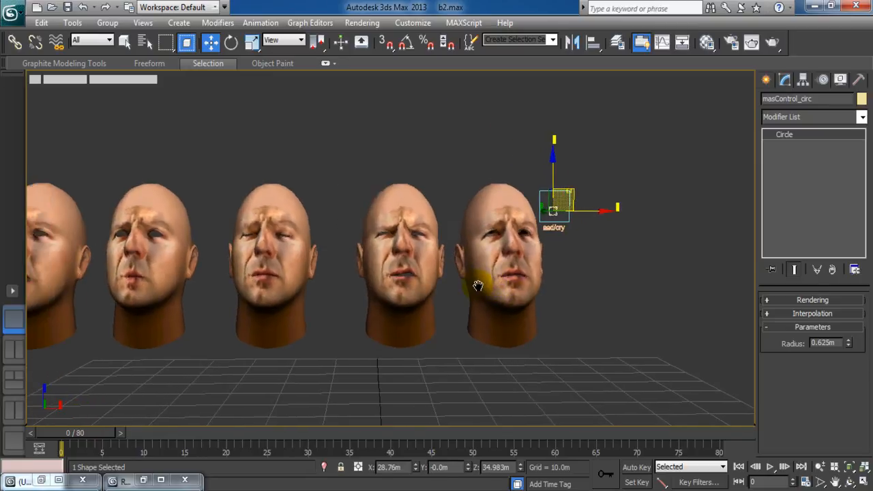
scroll(477, 289, "down", 5)
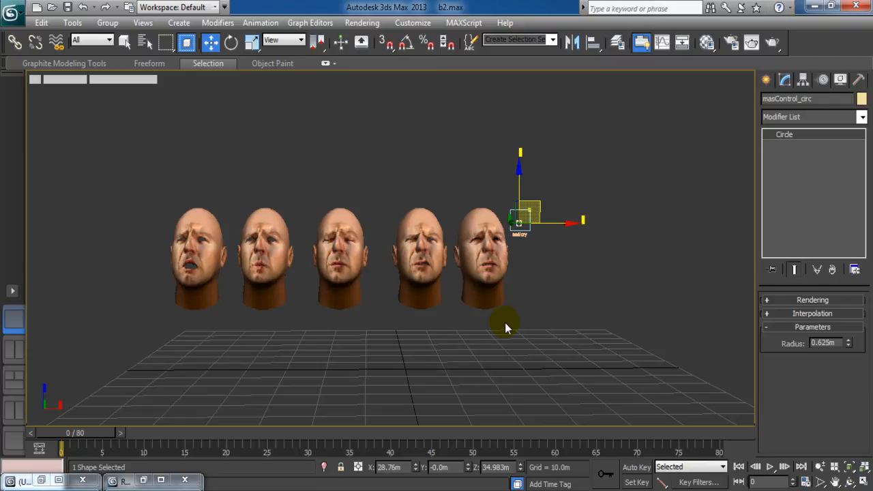
middle_click_drag(521, 336, 508, 329)
scroll(498, 327, "up", 2)
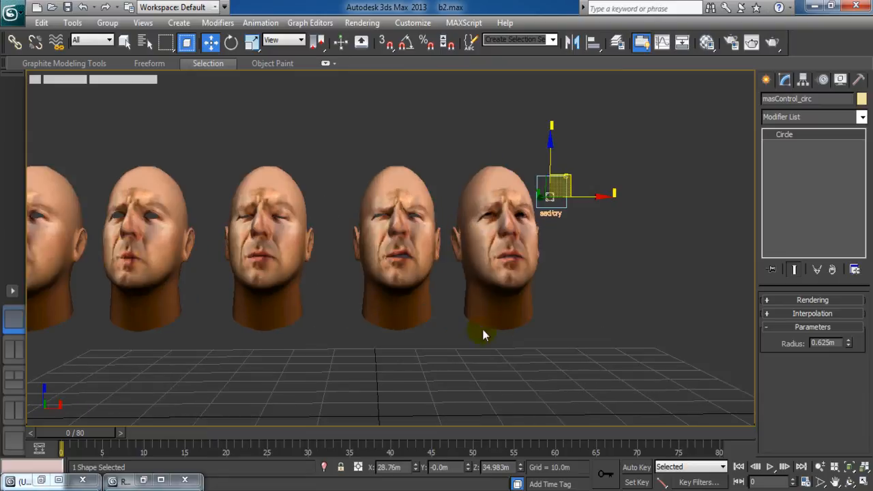
scroll(573, 312, "down", 4)
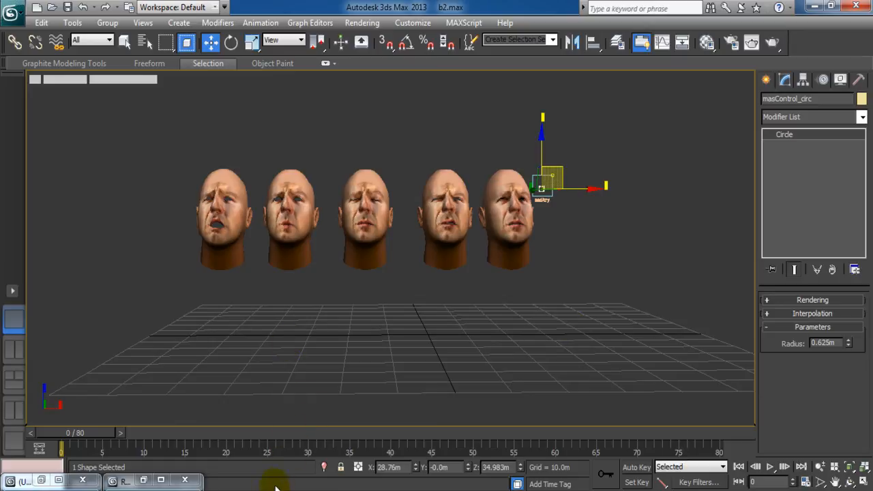
mouse_move(254, 485)
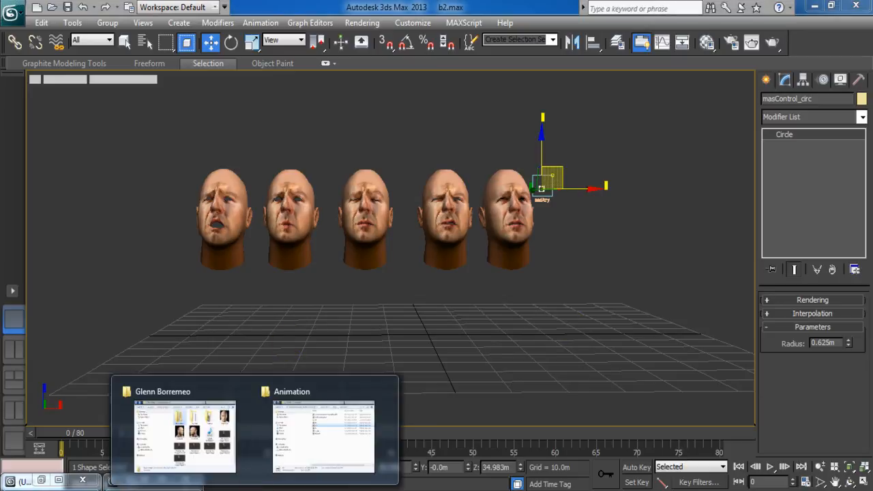
left_click(230, 450)
left_click(424, 128)
left_click_drag(551, 113, 592, 111)
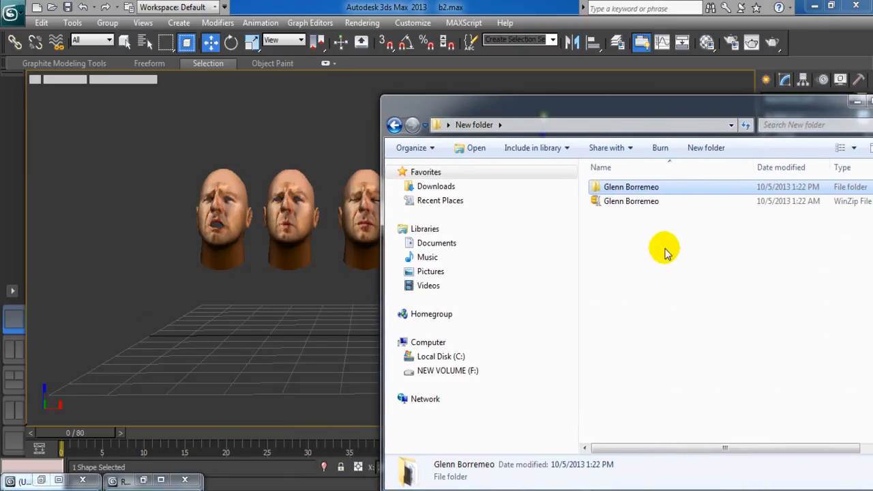
double_click(635, 189)
left_click_drag(657, 107, 624, 98)
left_click_drag(686, 102, 633, 91)
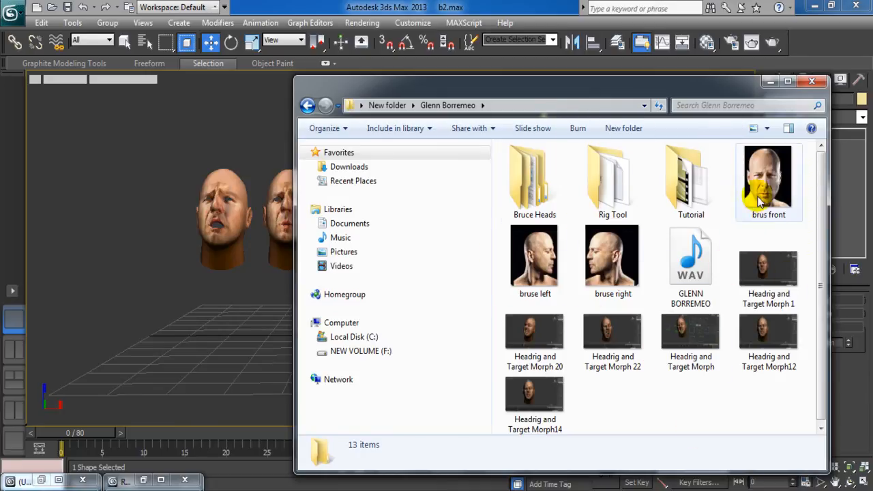
left_click_drag(642, 92, 618, 81)
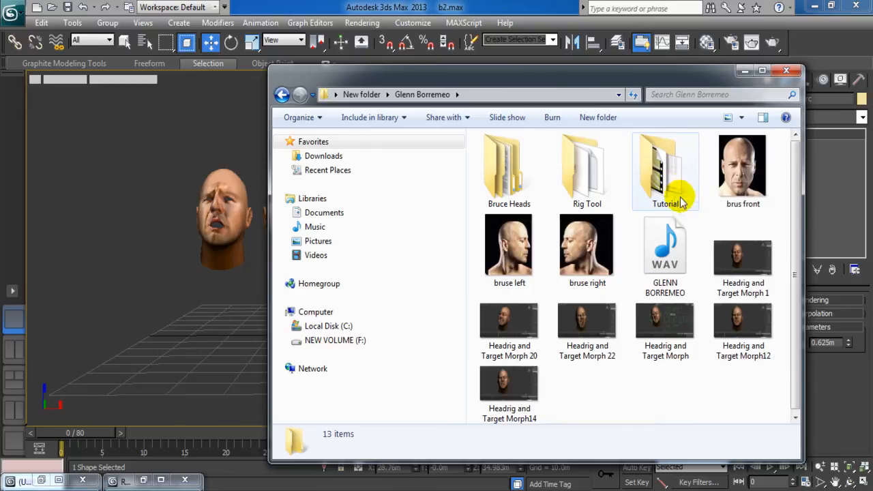
left_click(743, 73)
middle_click_drag(501, 356, 510, 362)
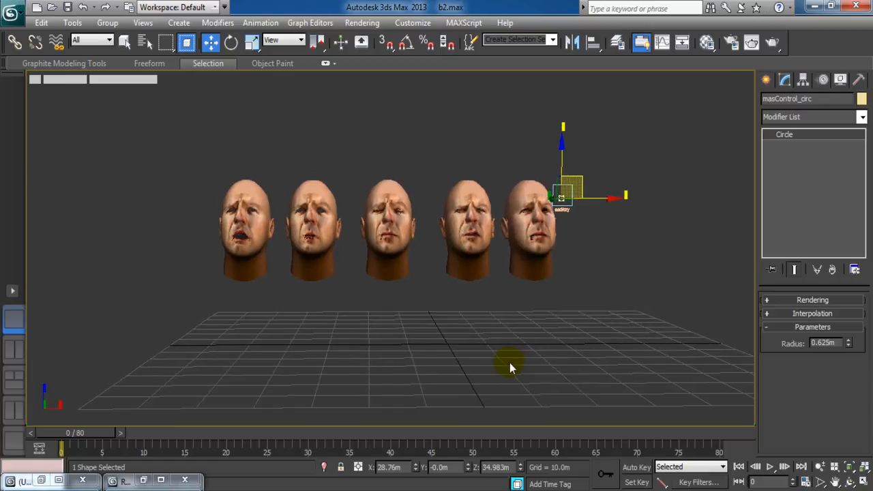